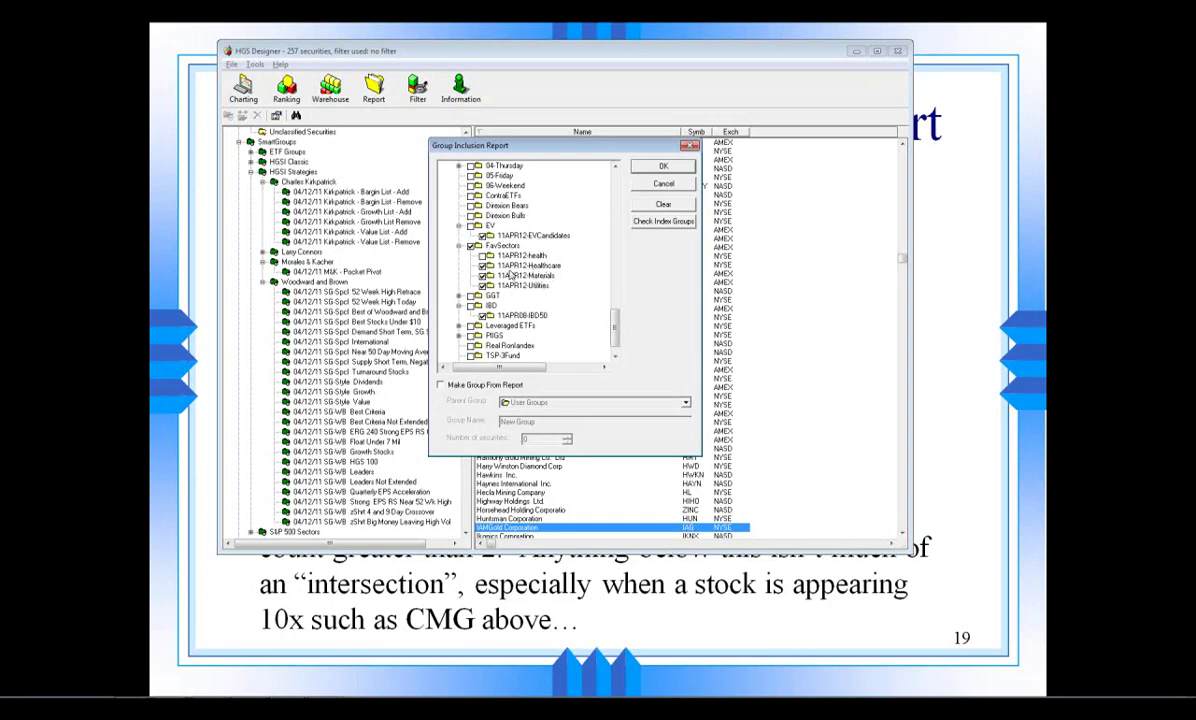
Generate the Group Inclusion Report for the checked groups.
drag(619, 333, 619, 340)
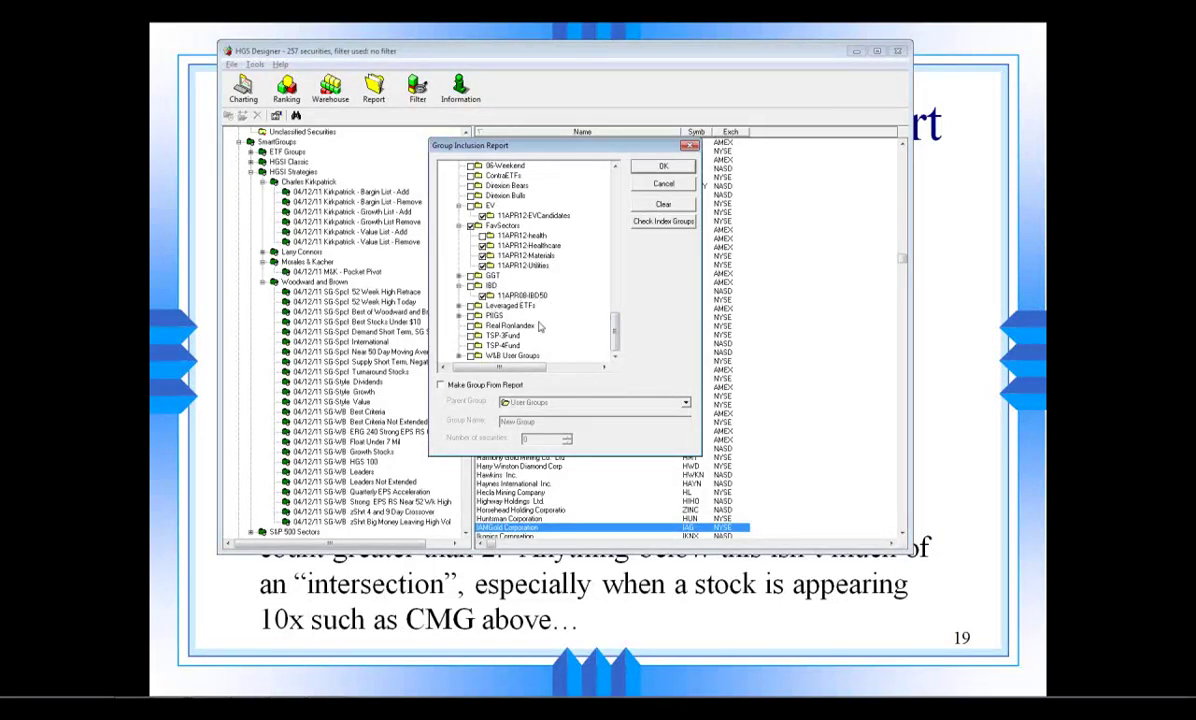
click(636, 164)
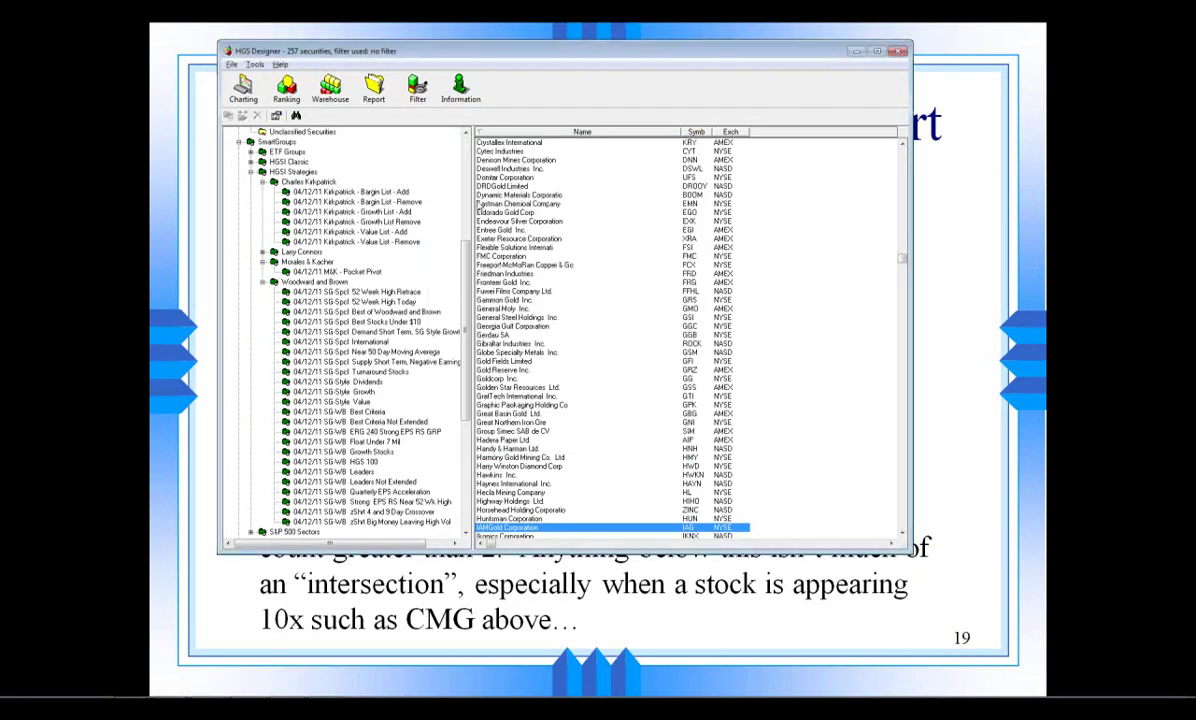
scroll(278, 185, up, 1)
scroll(284, 197, down, 1)
scroll(276, 190, up, 1)
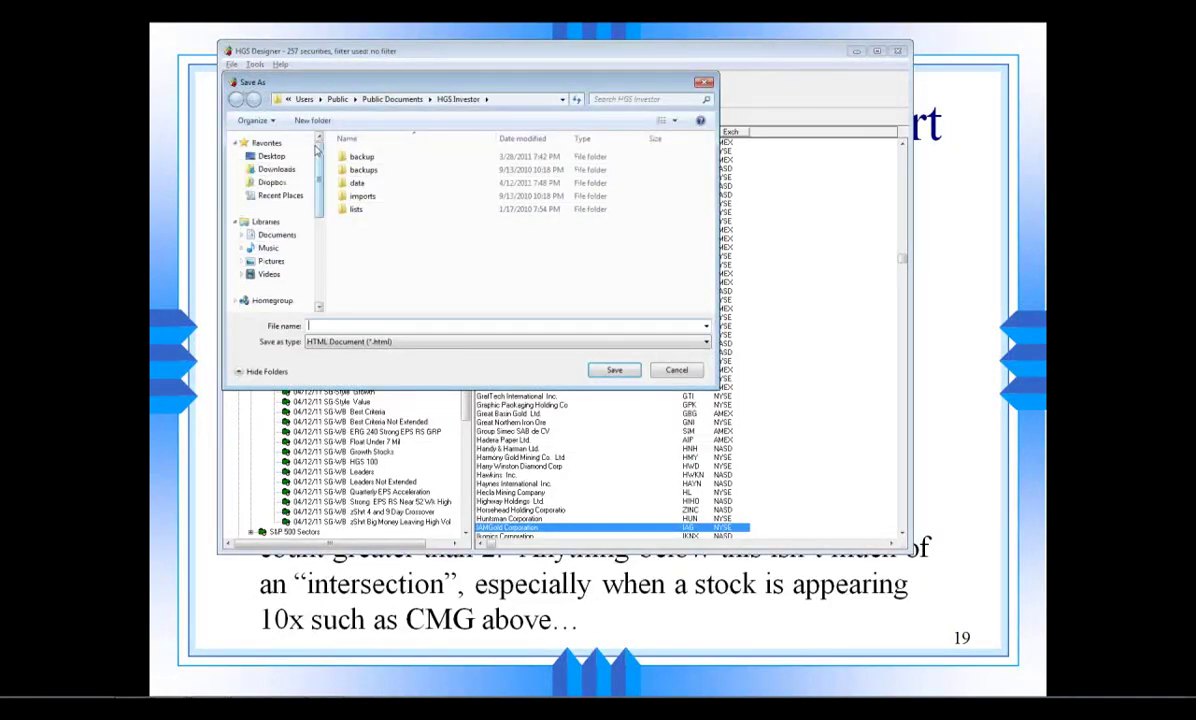
Save the report in Dropbox under Investing > HGSI, overwriting 11APR12-HGSI.html.
click(272, 186)
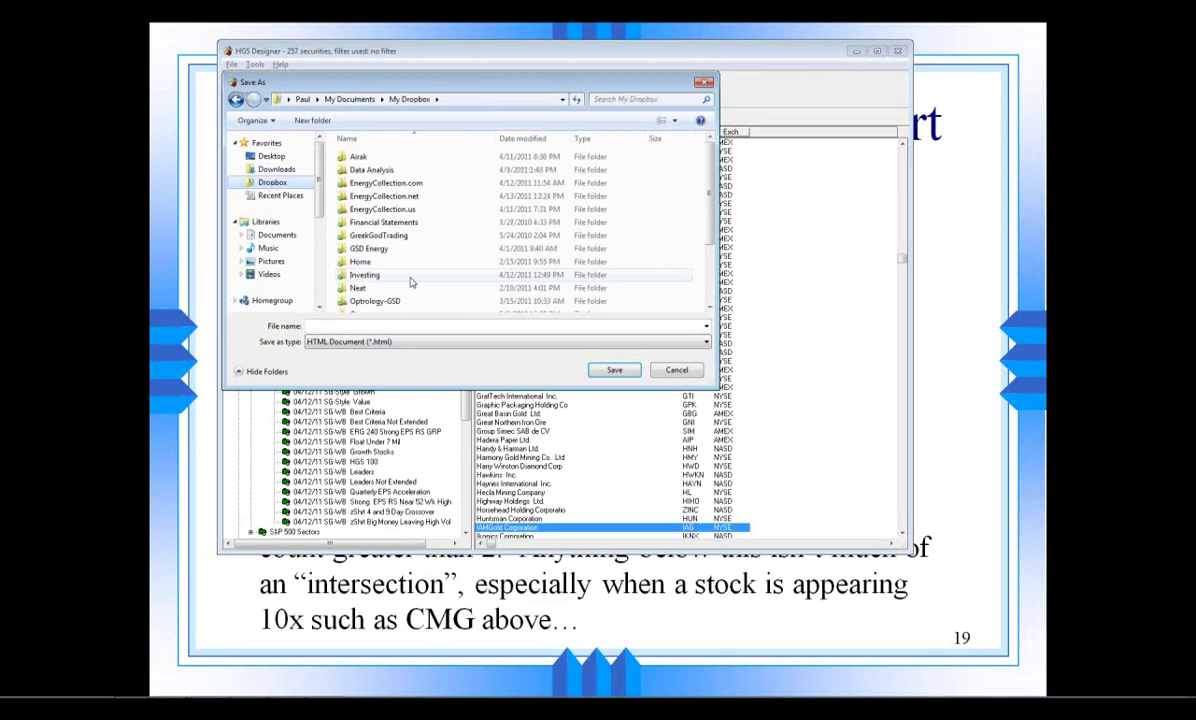
click(366, 276)
double_click(366, 276)
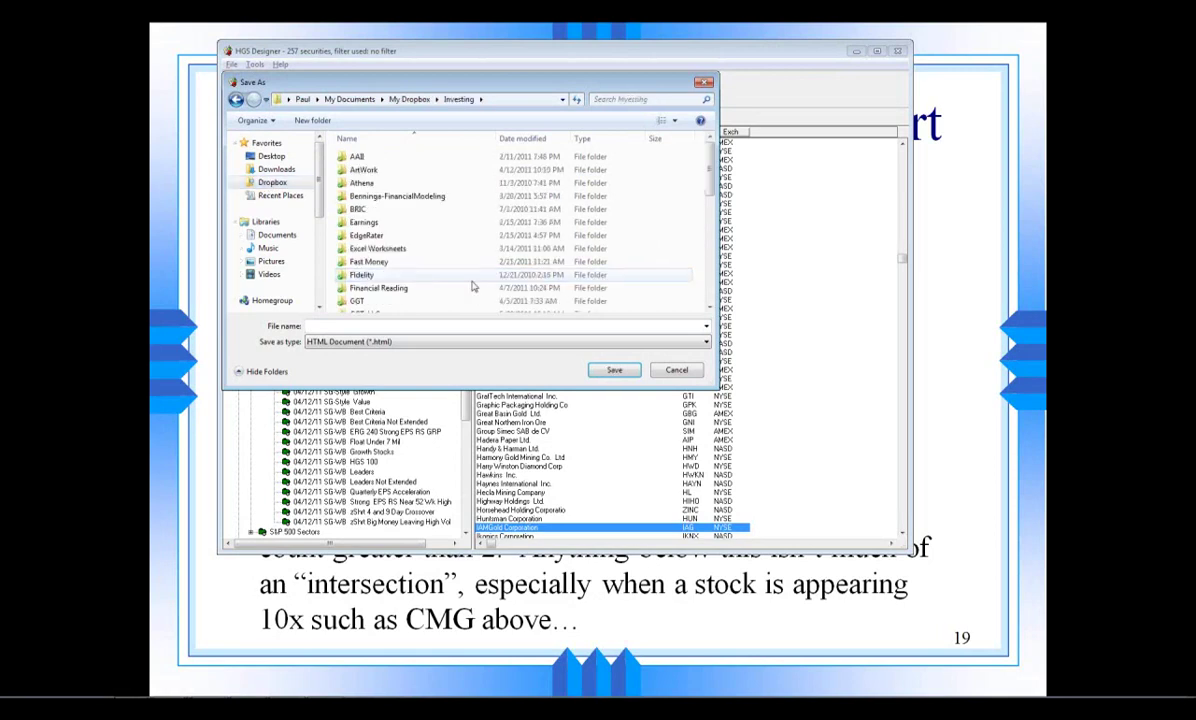
scroll(460, 282, down, 3)
double_click(362, 266)
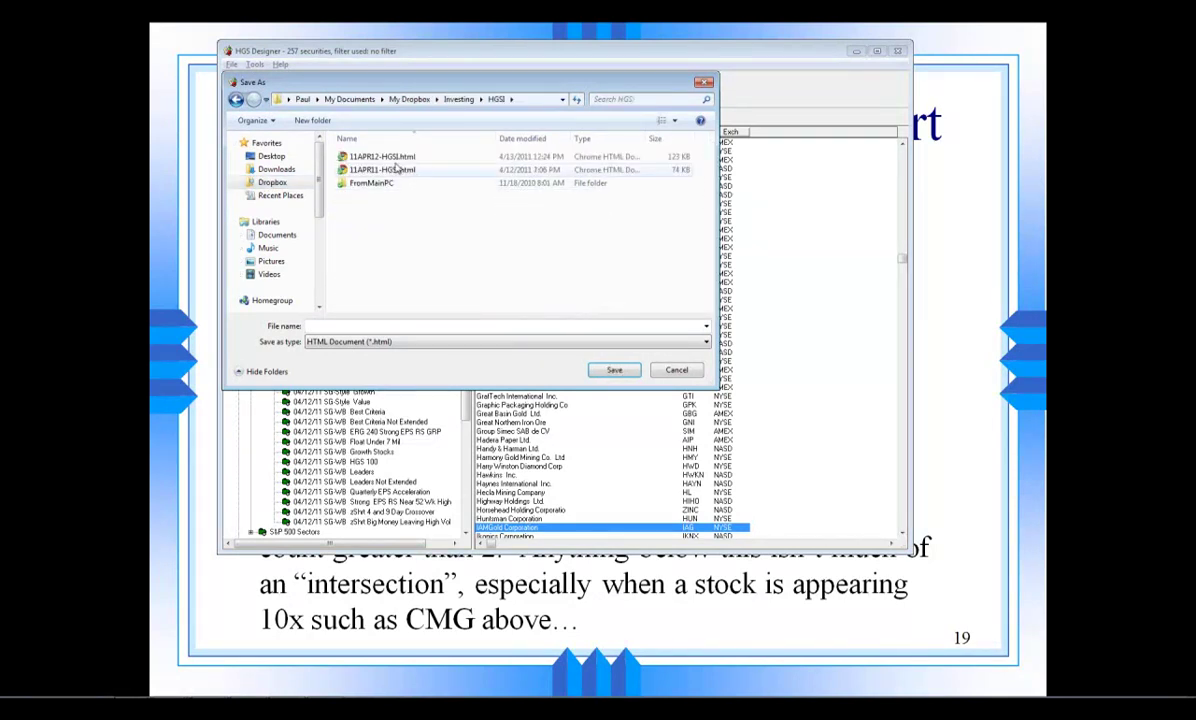
double_click(392, 163)
click(633, 366)
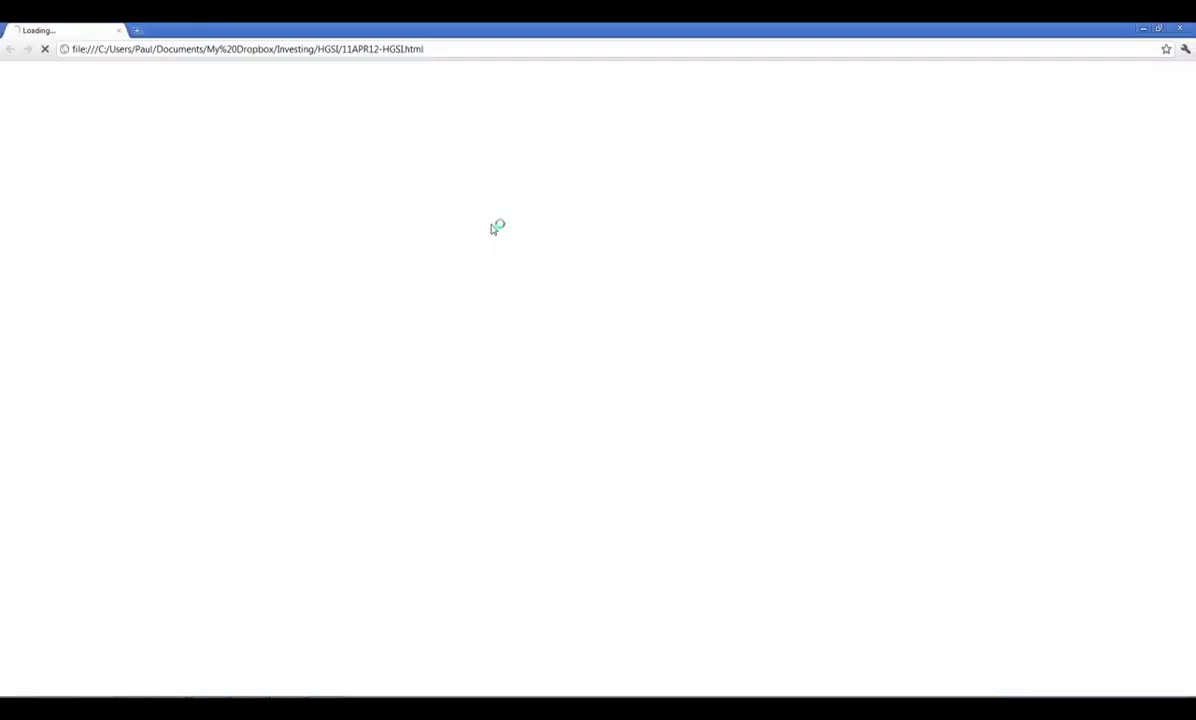
Close the report's browser window, switch to Excel and open the recent document 11APR12-HGSI.html.
click(1182, 30)
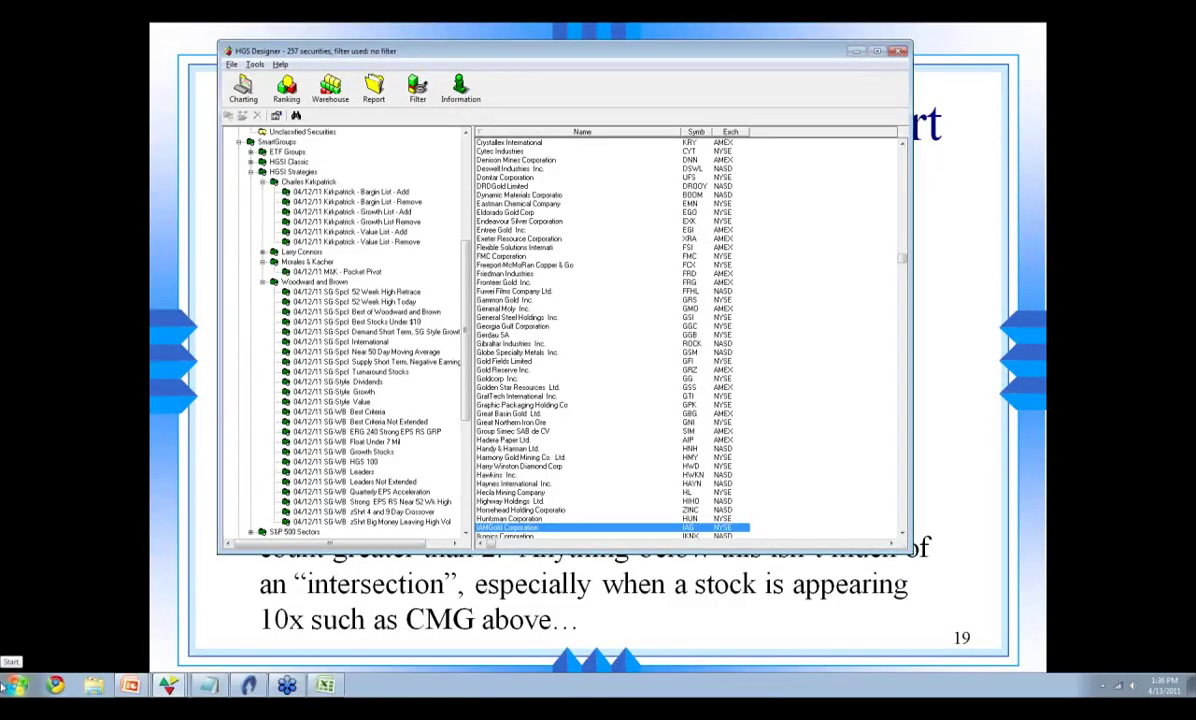
click(338, 700)
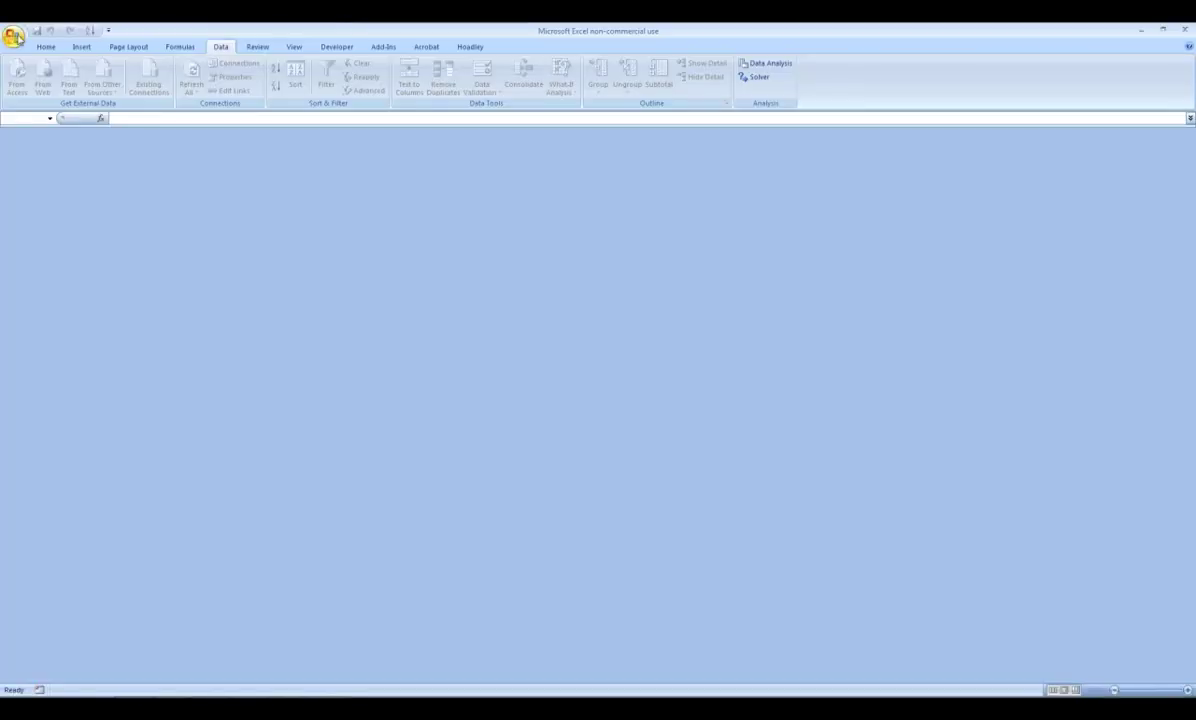
click(14, 36)
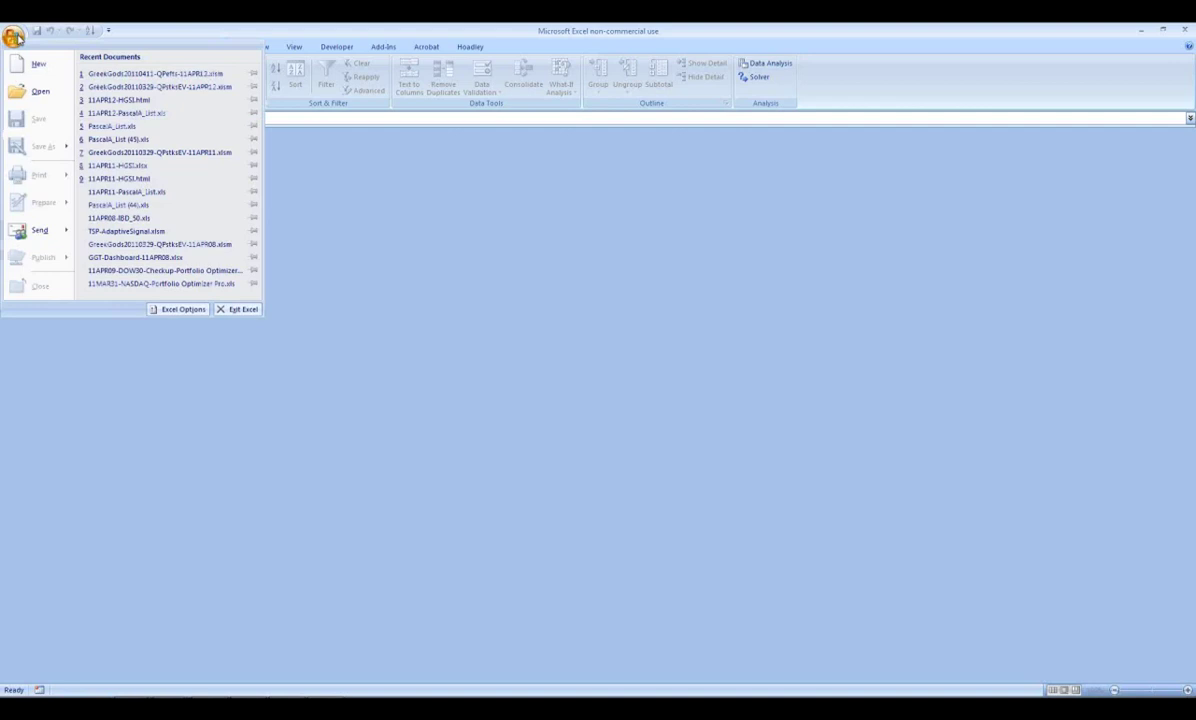
click(150, 85)
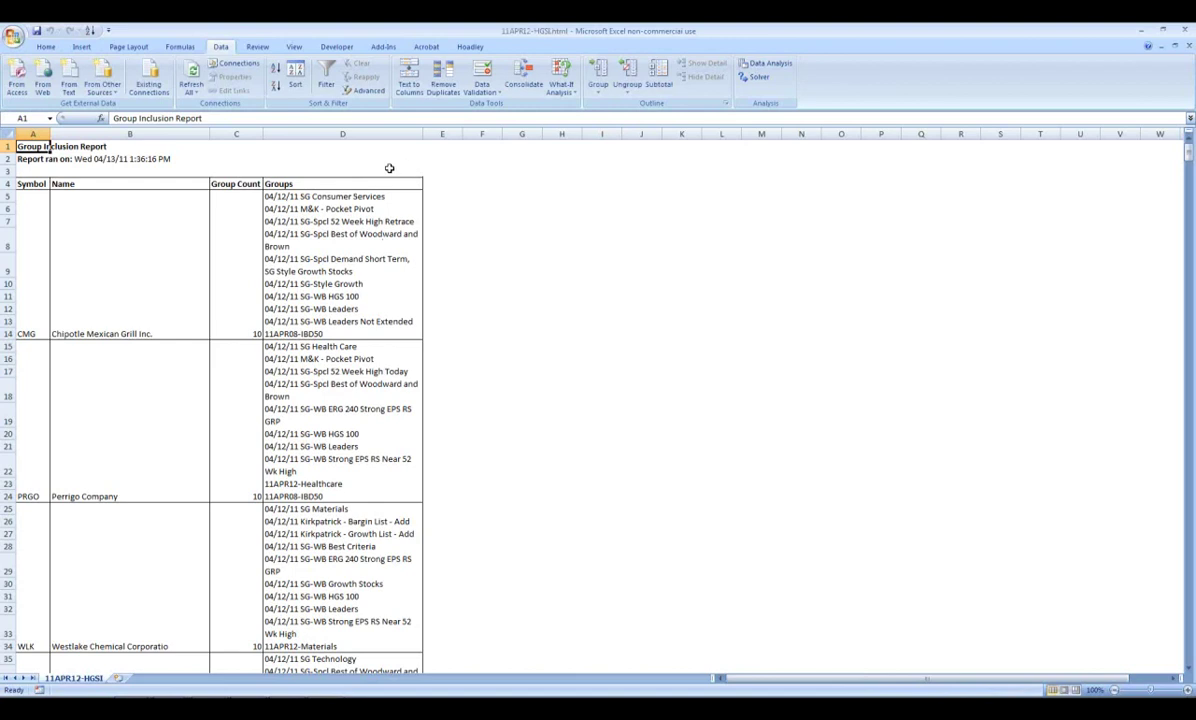
Apply a filter to the whole Groups column (column D) of the report.
click(14, 37)
click(14, 37)
click(117, 158)
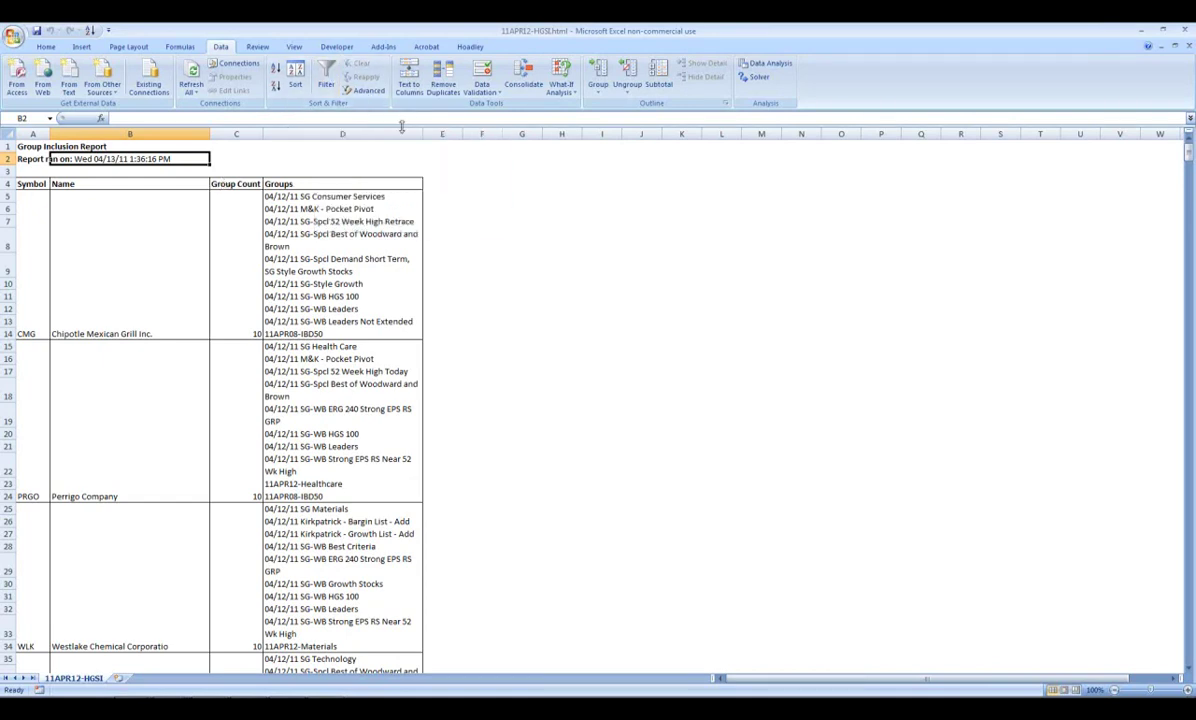
click(326, 78)
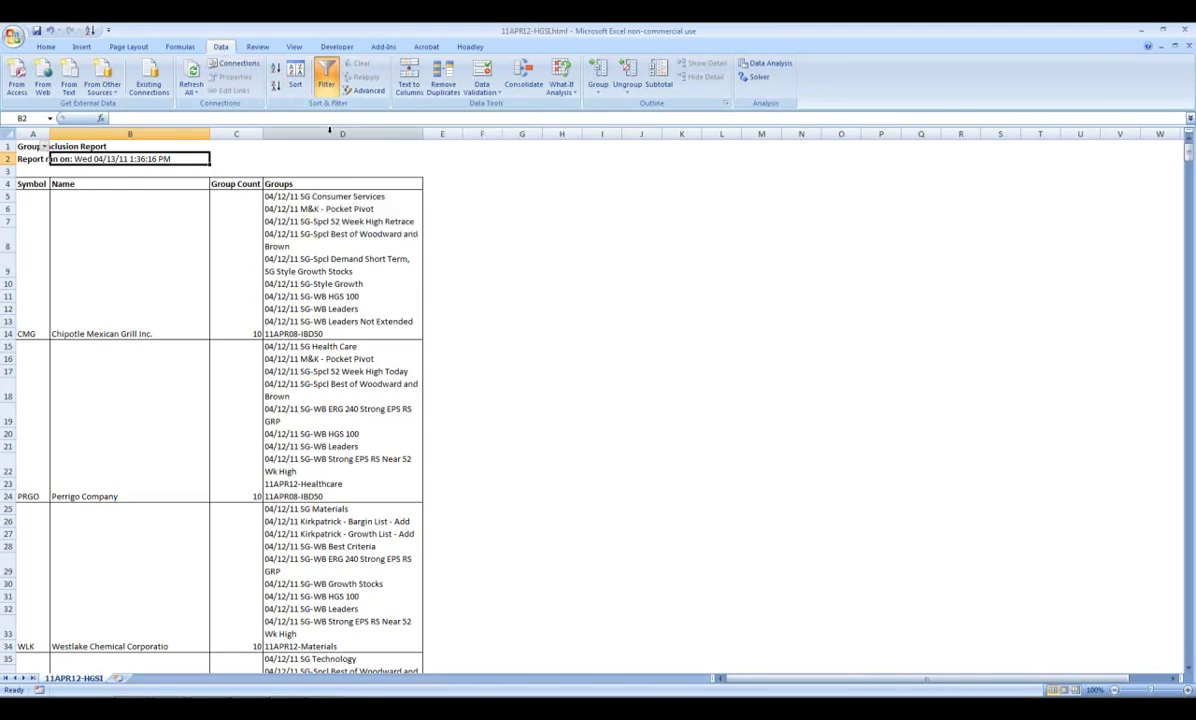
click(329, 130)
click(326, 78)
click(326, 78)
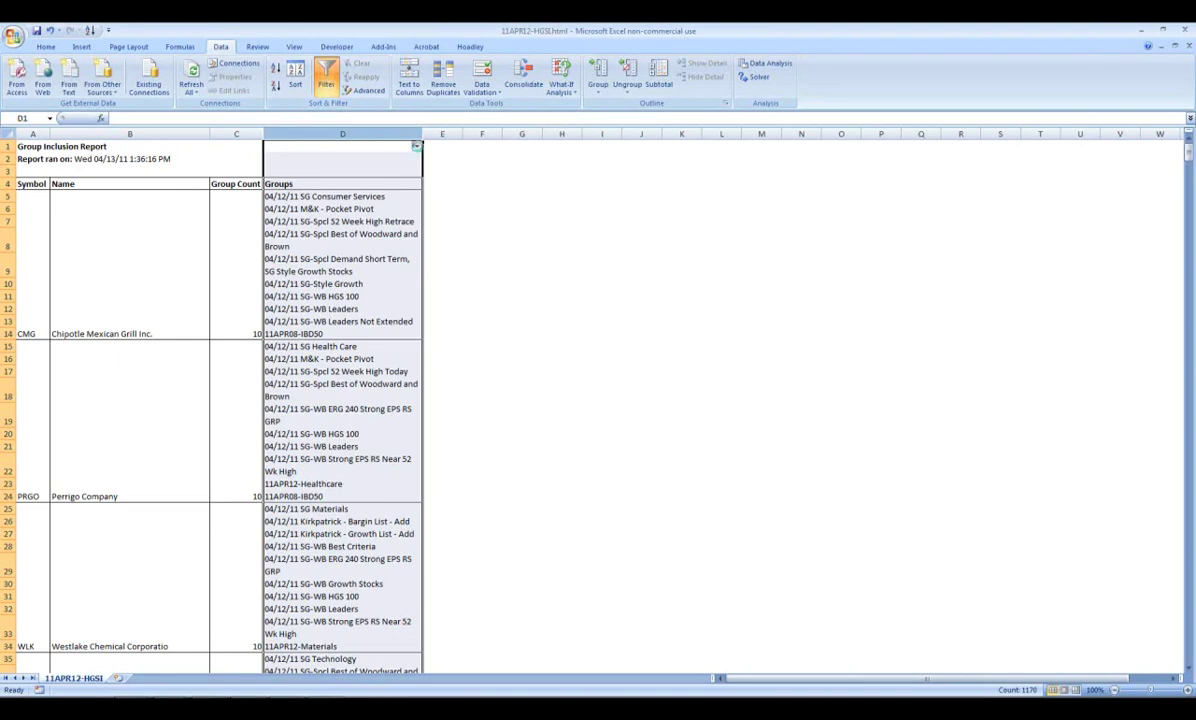
Filter column D to show only 11APR12-Healthcare, 11APR12-Materials and 11APR12-Utilities.
click(418, 147)
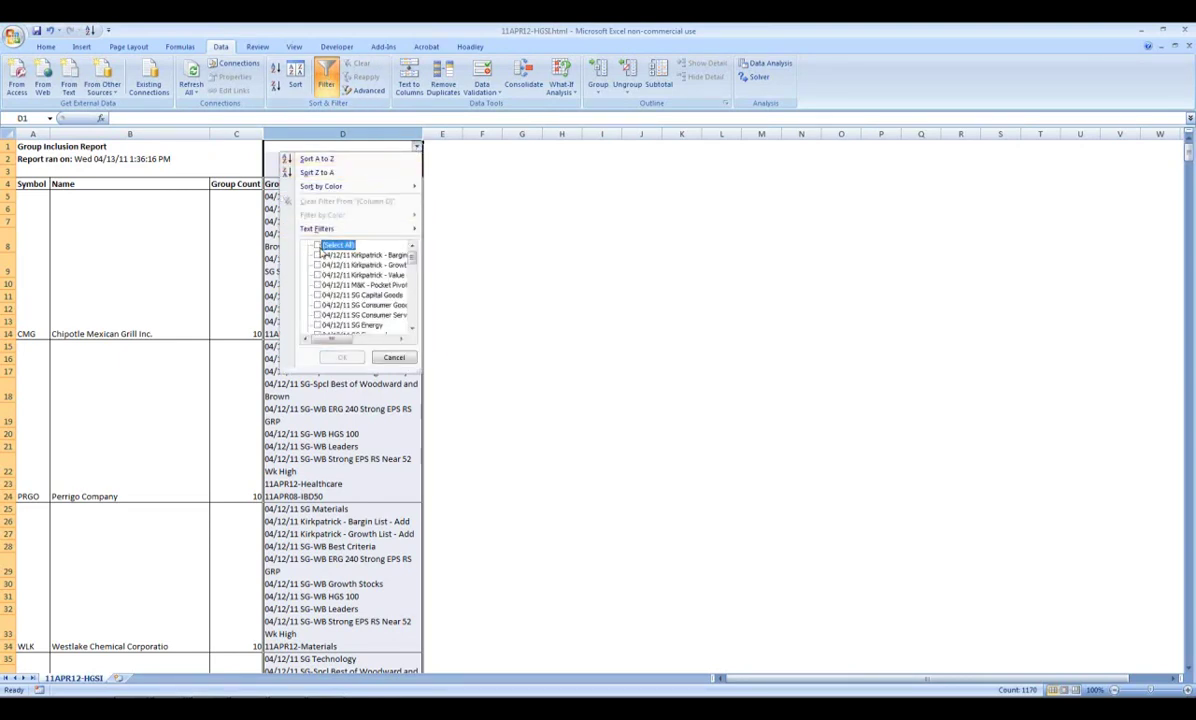
click(318, 245)
drag(412, 256, 412, 318)
click(318, 285)
click(318, 295)
click(318, 305)
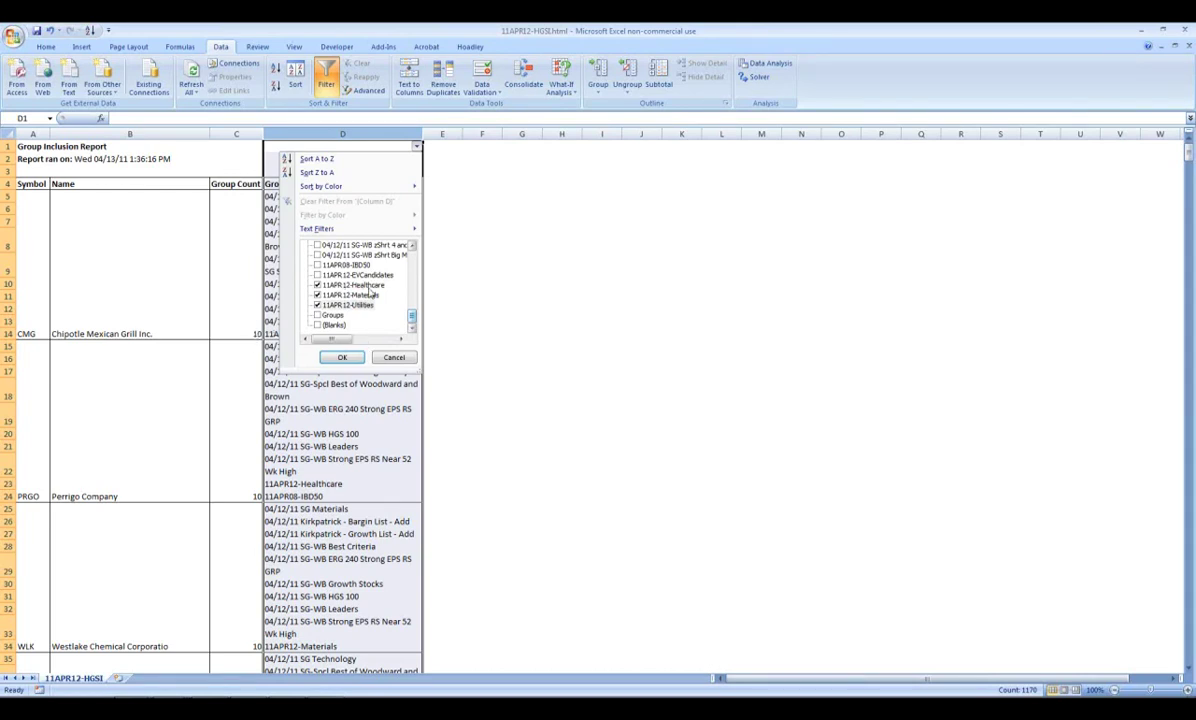
click(342, 357)
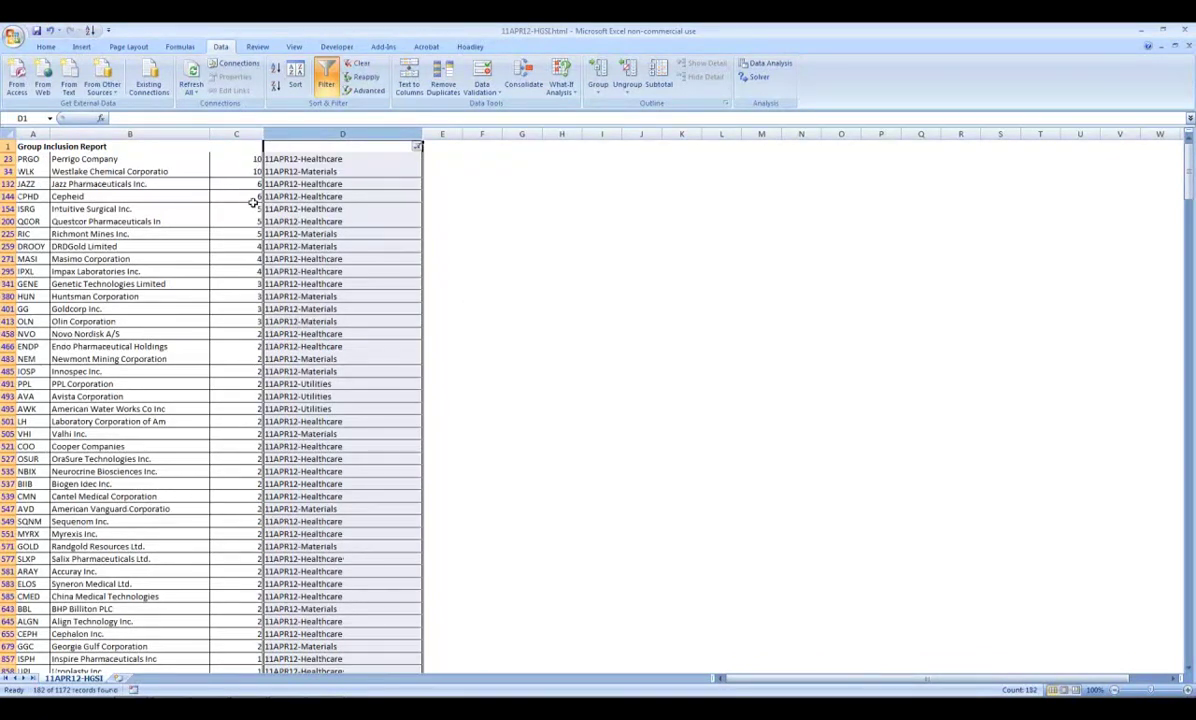
Delete all filtered rows from NVO (row 458) down to the end of the list.
click(5, 334)
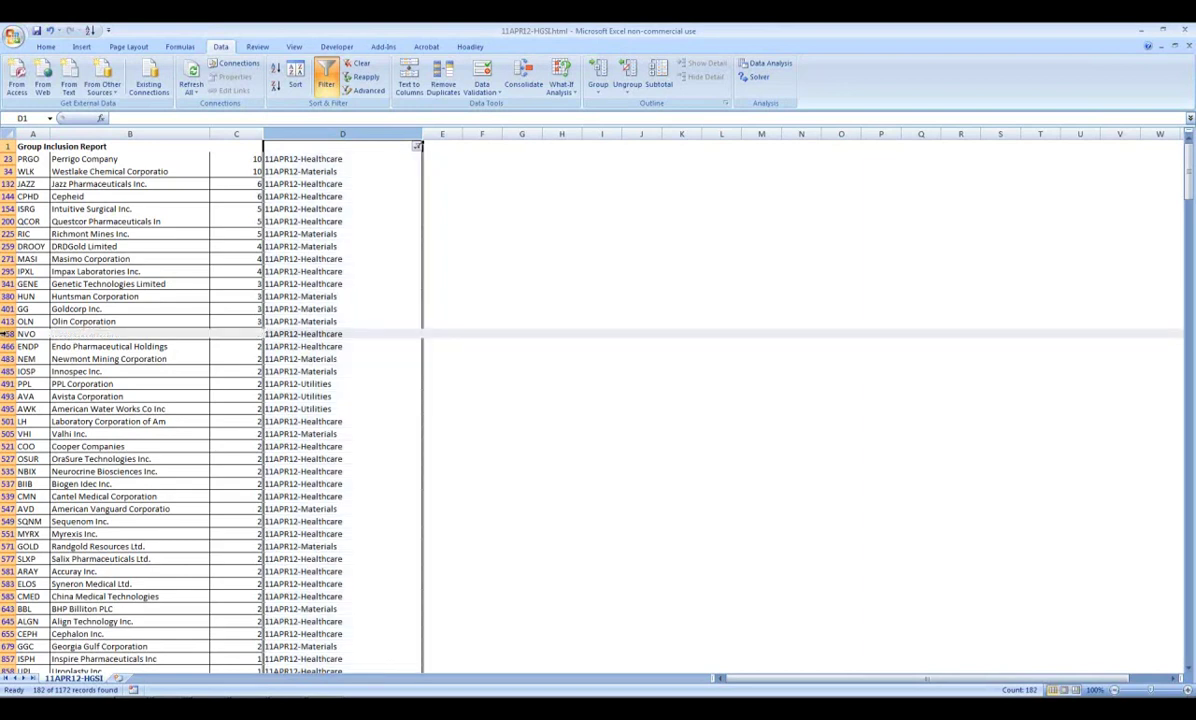
drag(5, 334, 101, 660)
right_click(14, 460)
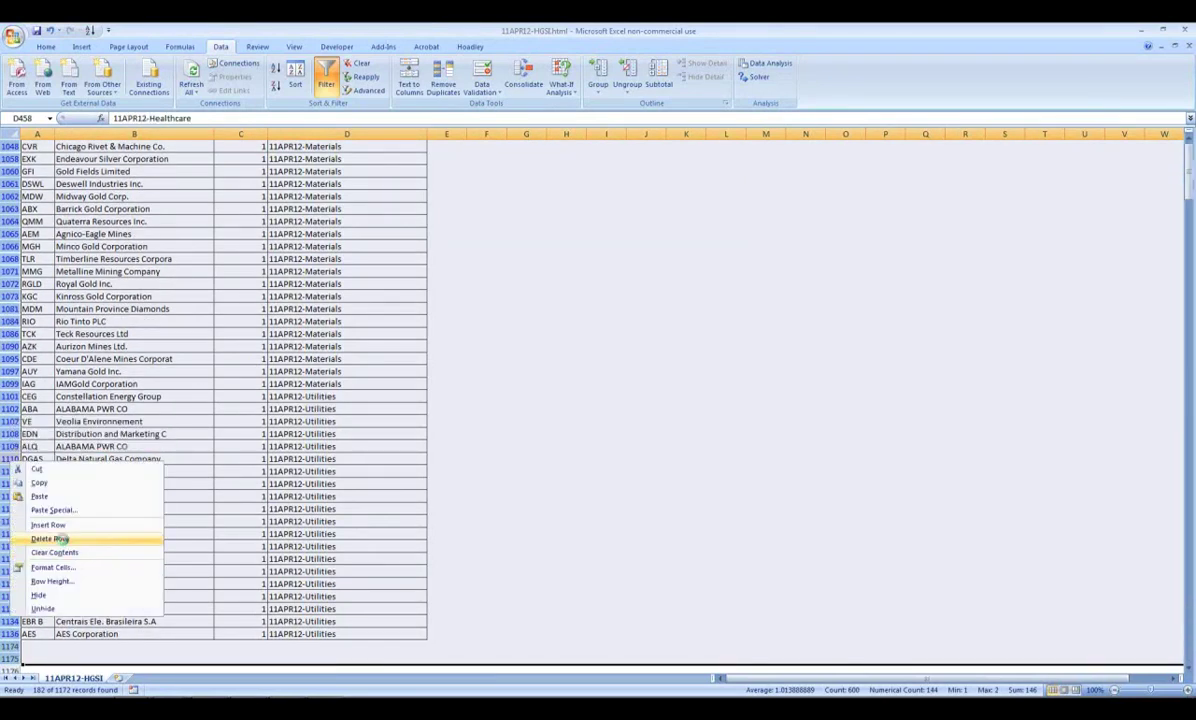
click(63, 543)
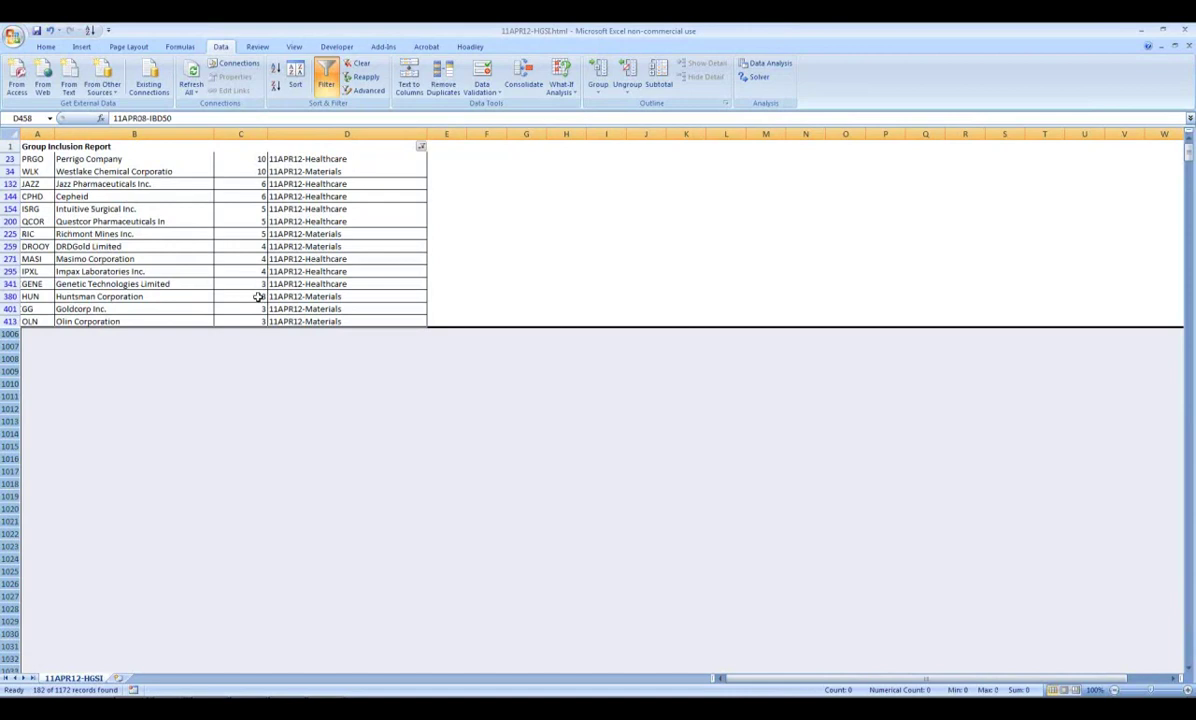
Delete the filtered rows with a group count of 3, from GENE through OLN.
drag(10, 284, 12, 322)
right_click(12, 322)
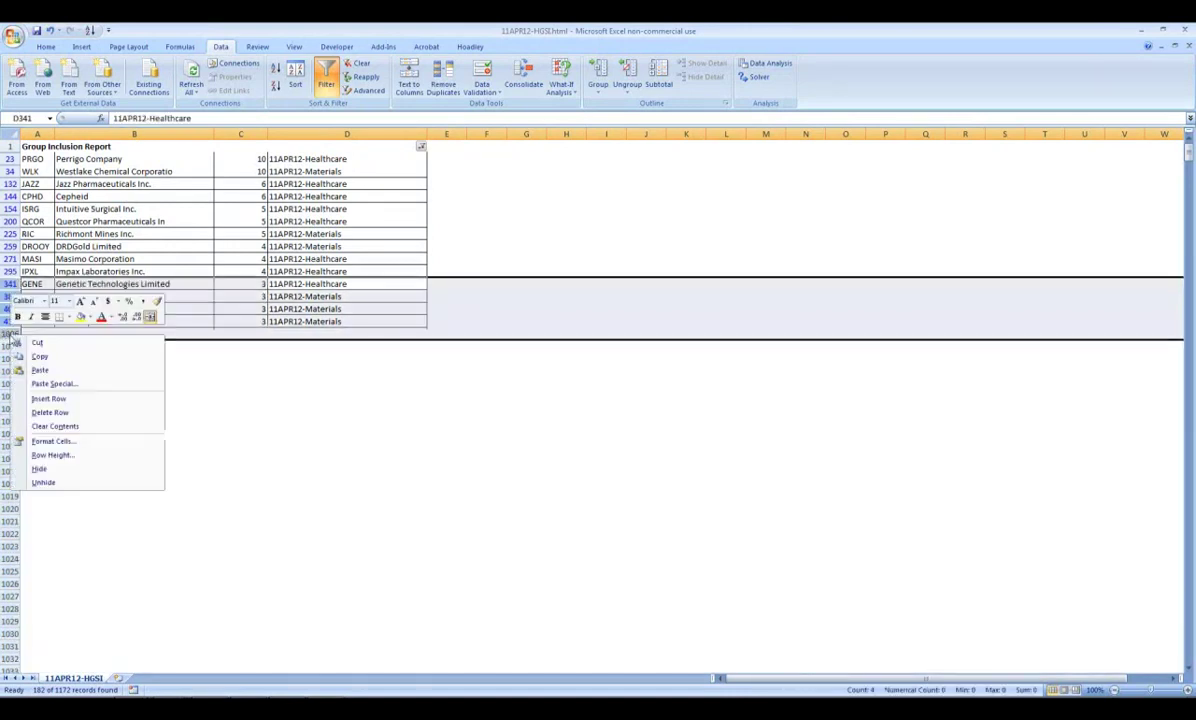
click(63, 413)
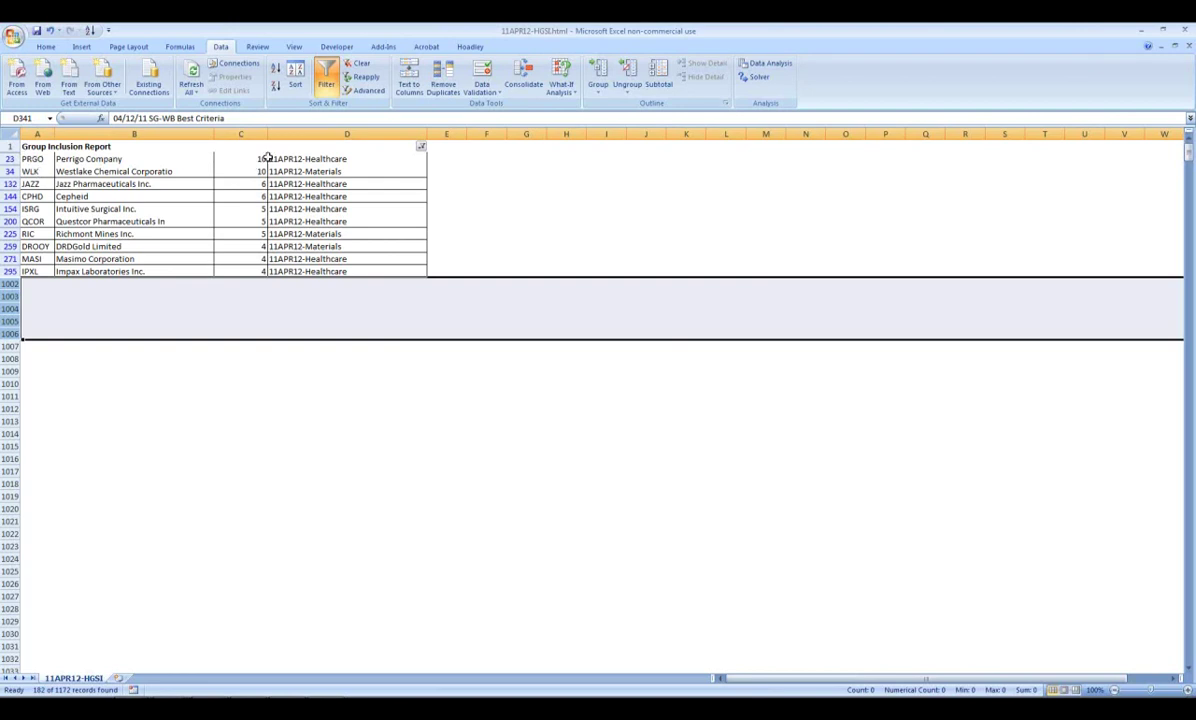
click(421, 147)
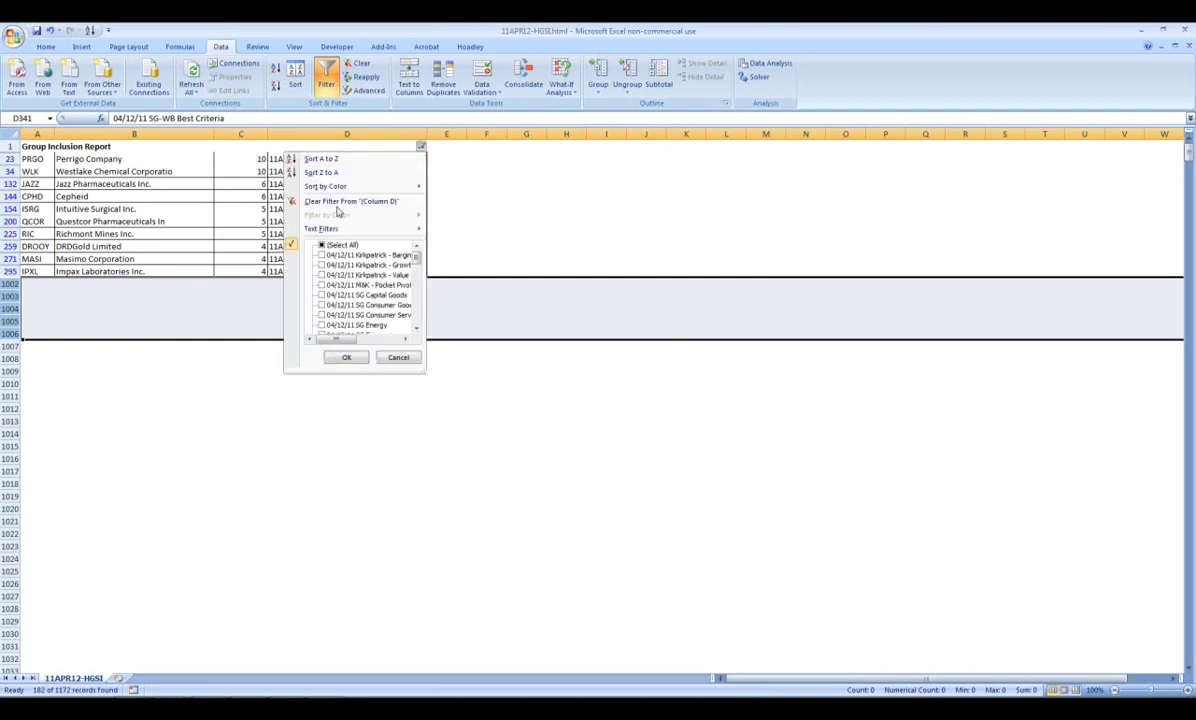
click(456, 181)
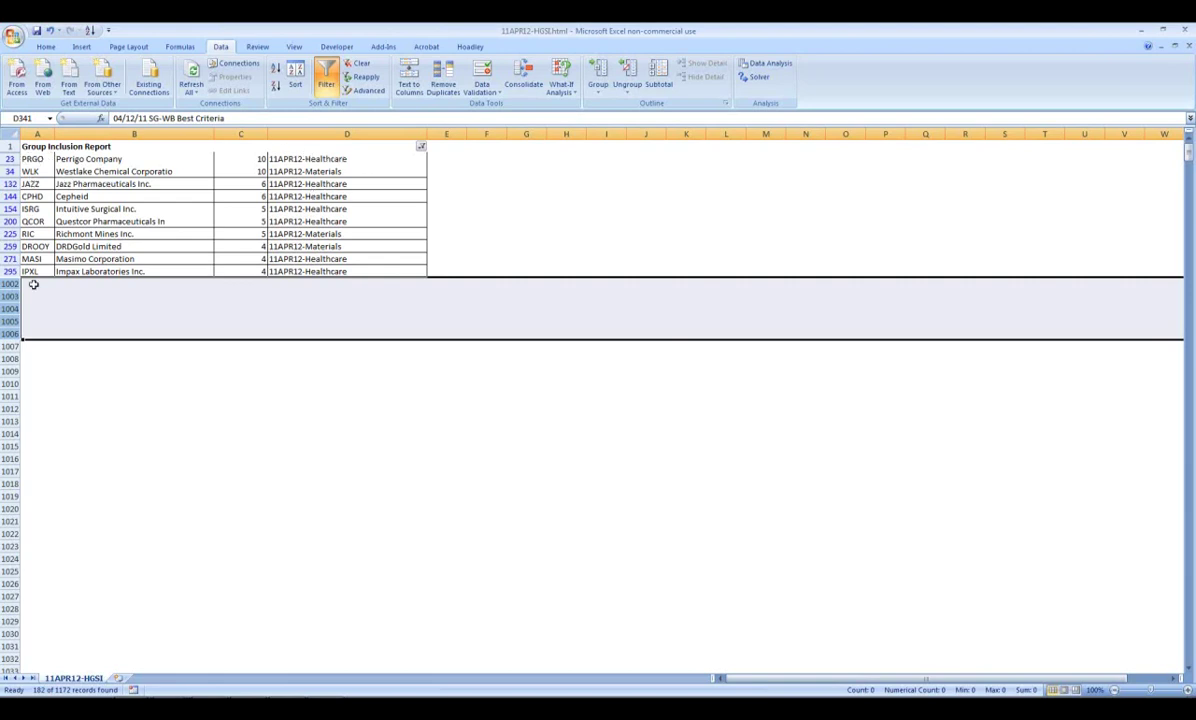
Switch to Notepad and view the ticker list in 11APR12-HGSIFinal.txt.
mouse_move(157, 695)
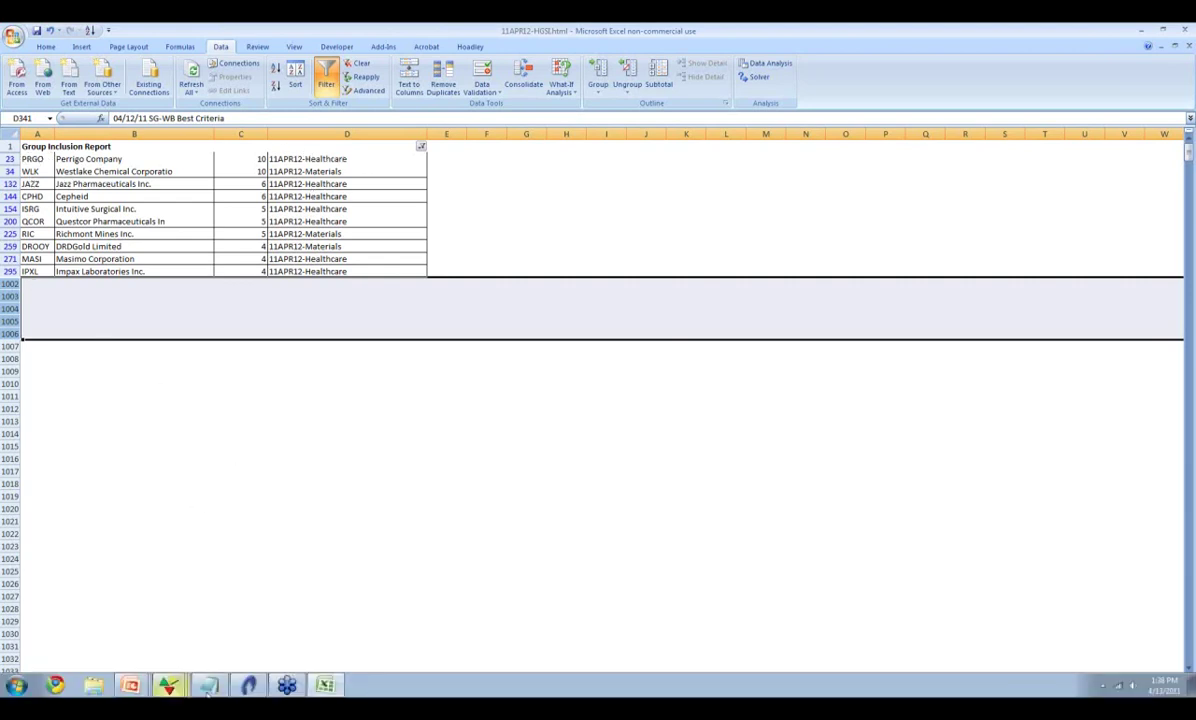
click(207, 686)
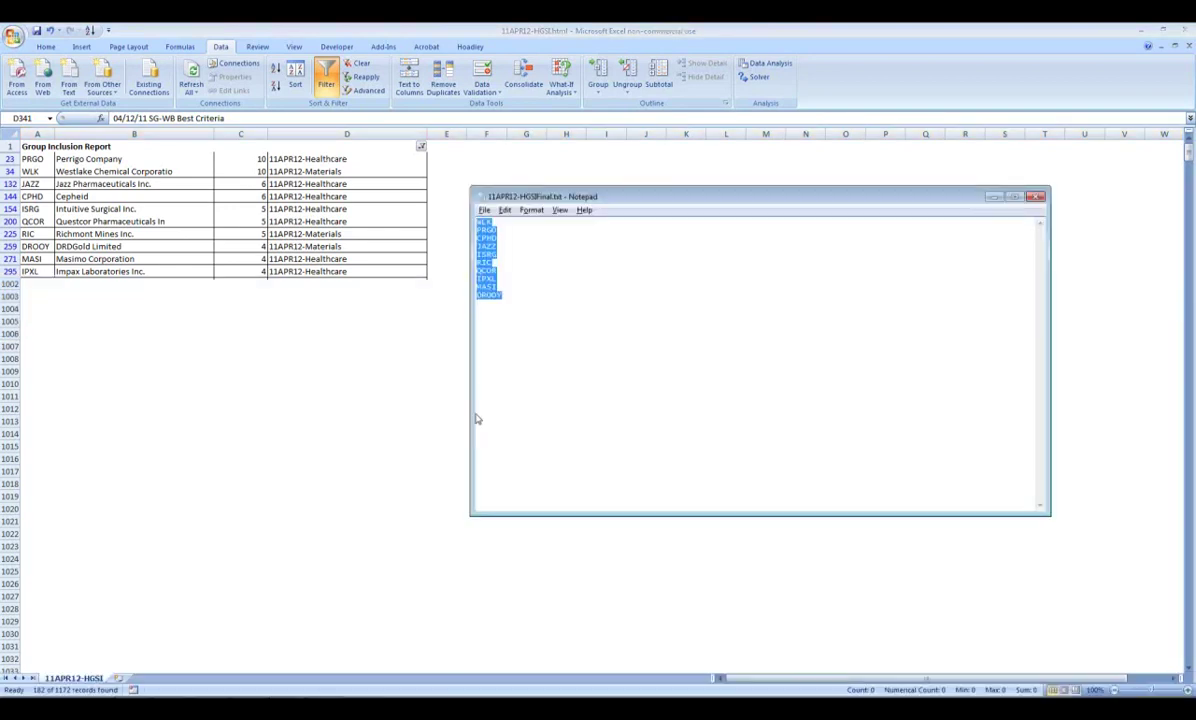
click(514, 238)
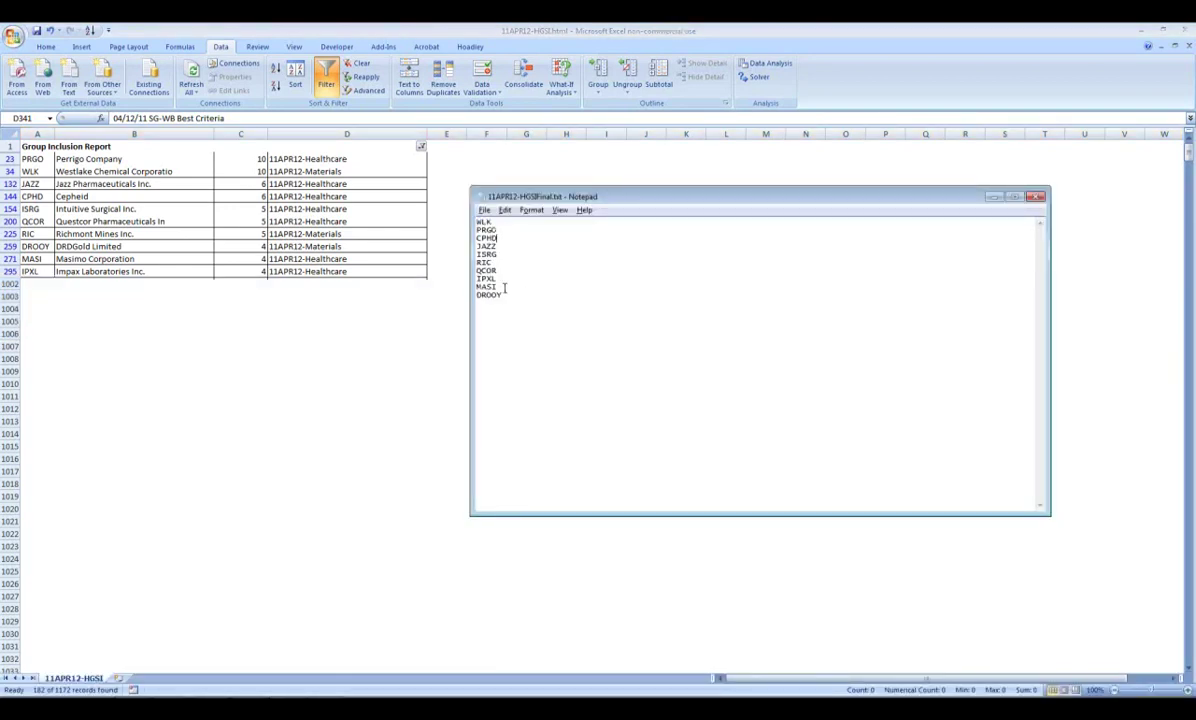
Try to paste over the filtered ticker symbols in Excel's column A, from PRGO to IPXL.
drag(35, 160, 28, 265)
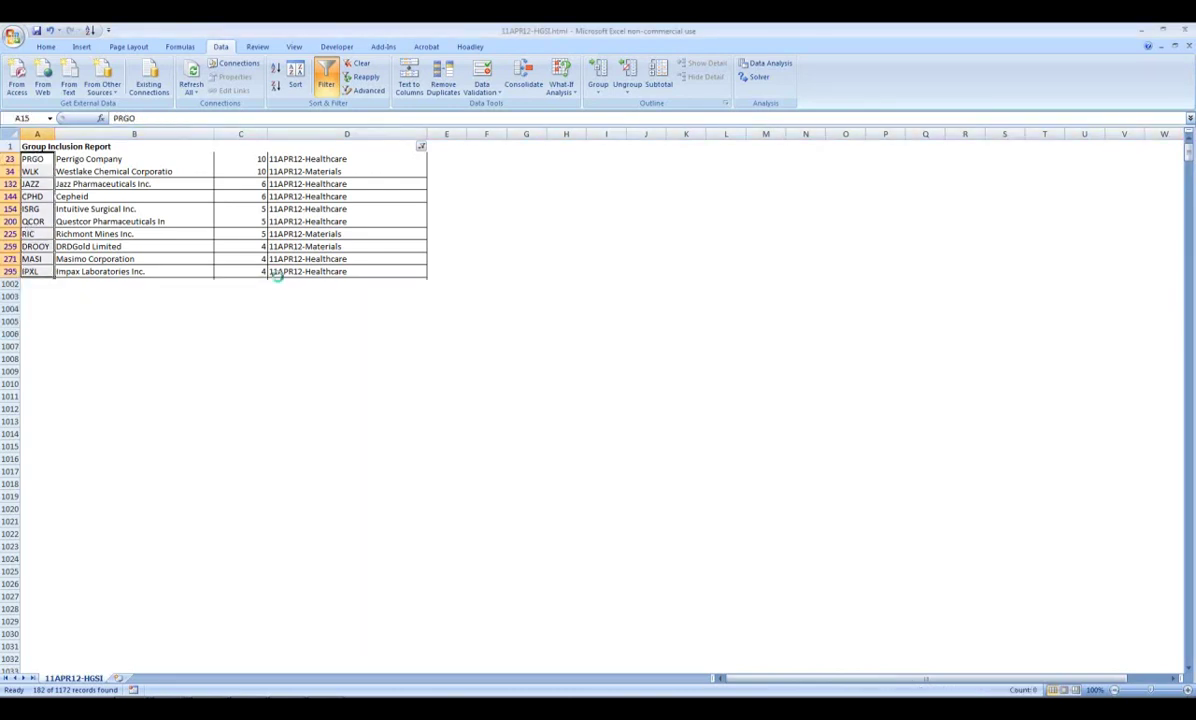
key(ctrl+v)
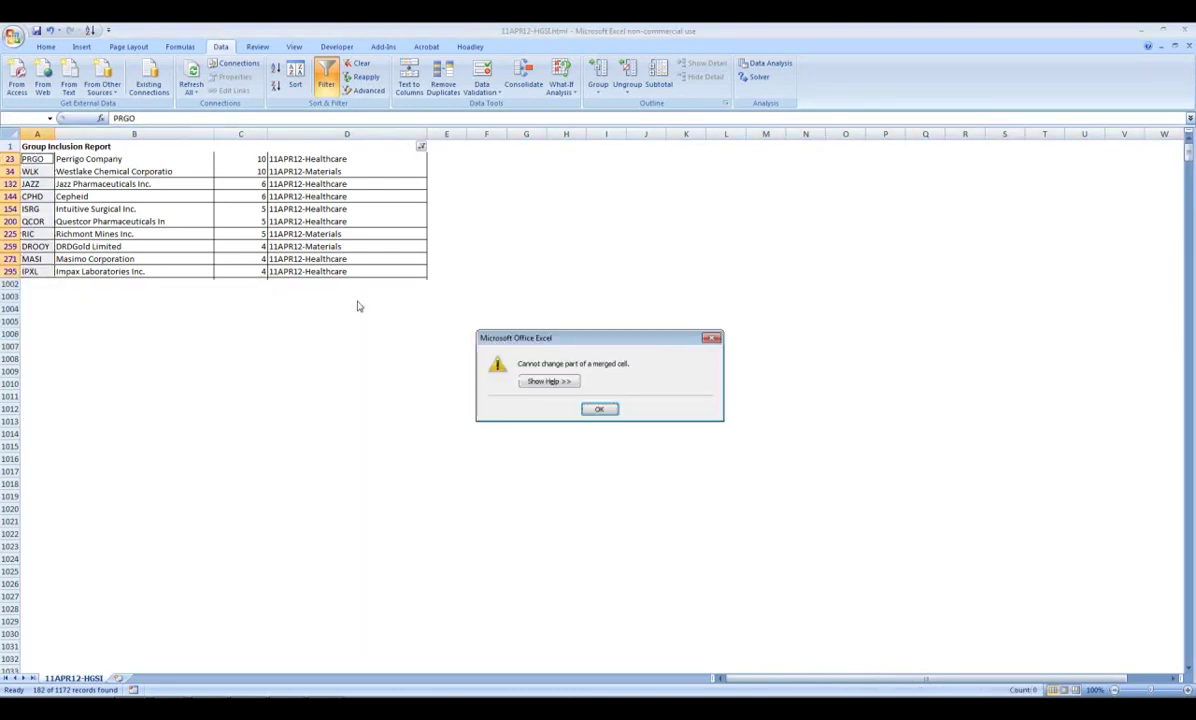
click(600, 410)
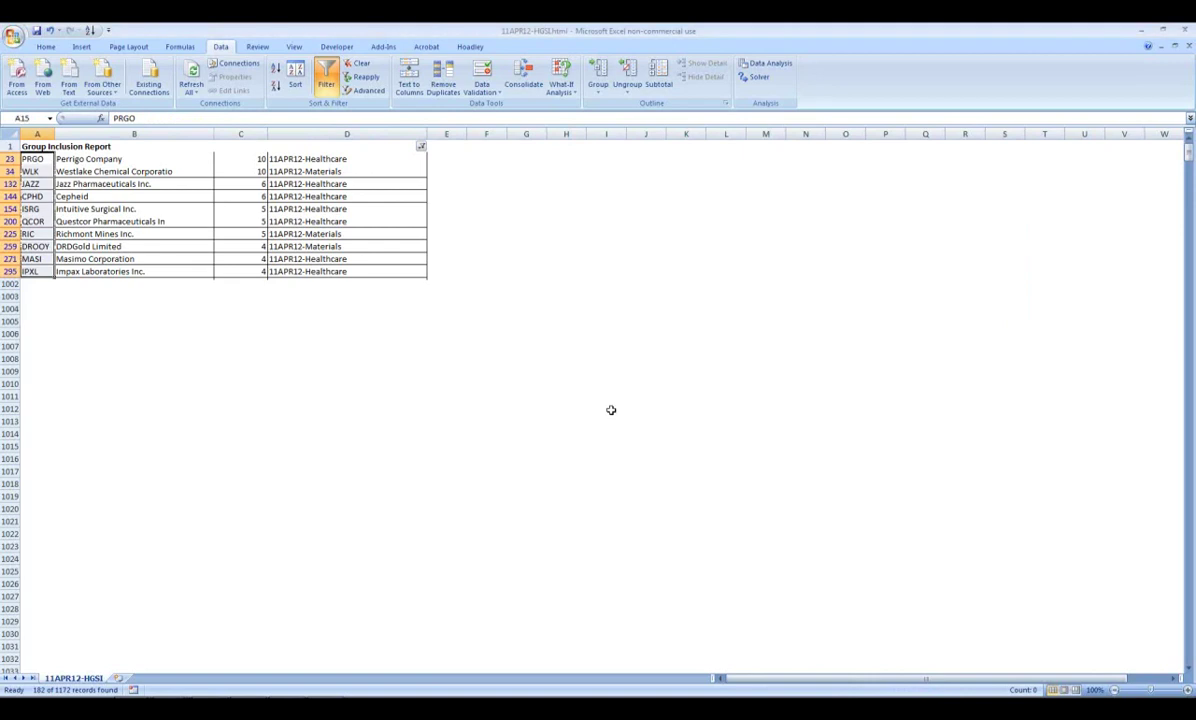
Switch to Notepad and save the ticker list in 11APR12-HGSIFinal.txt.
key(alt+Tab)
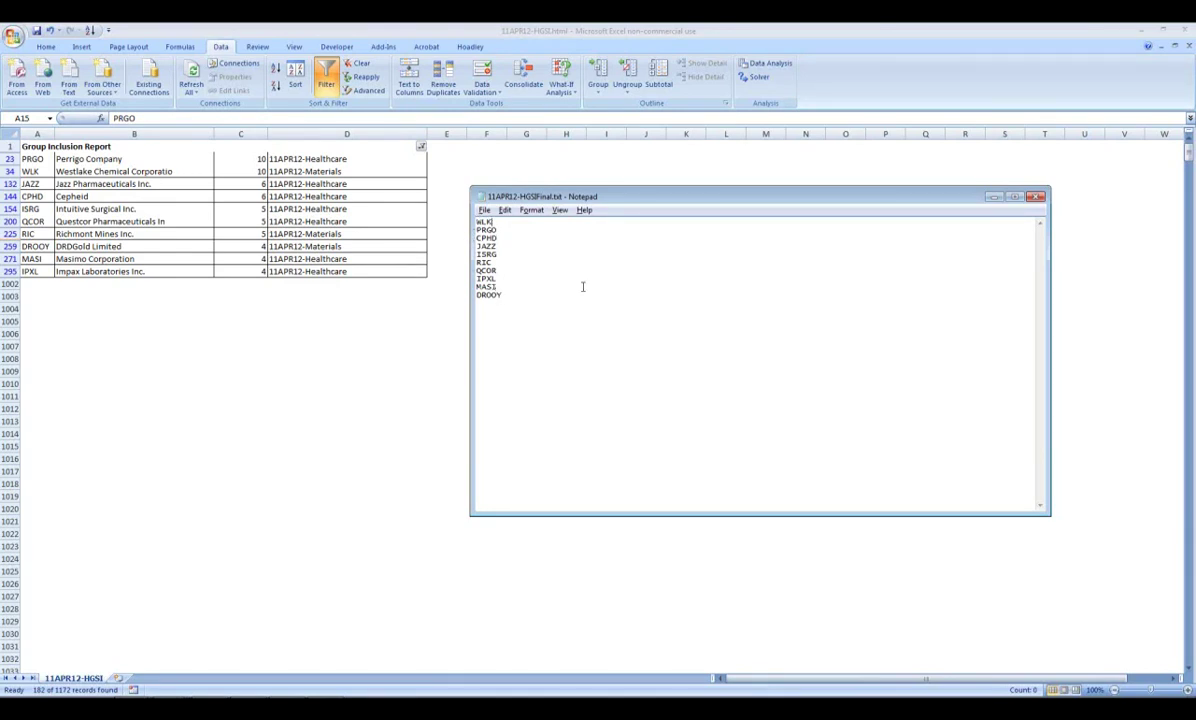
click(503, 210)
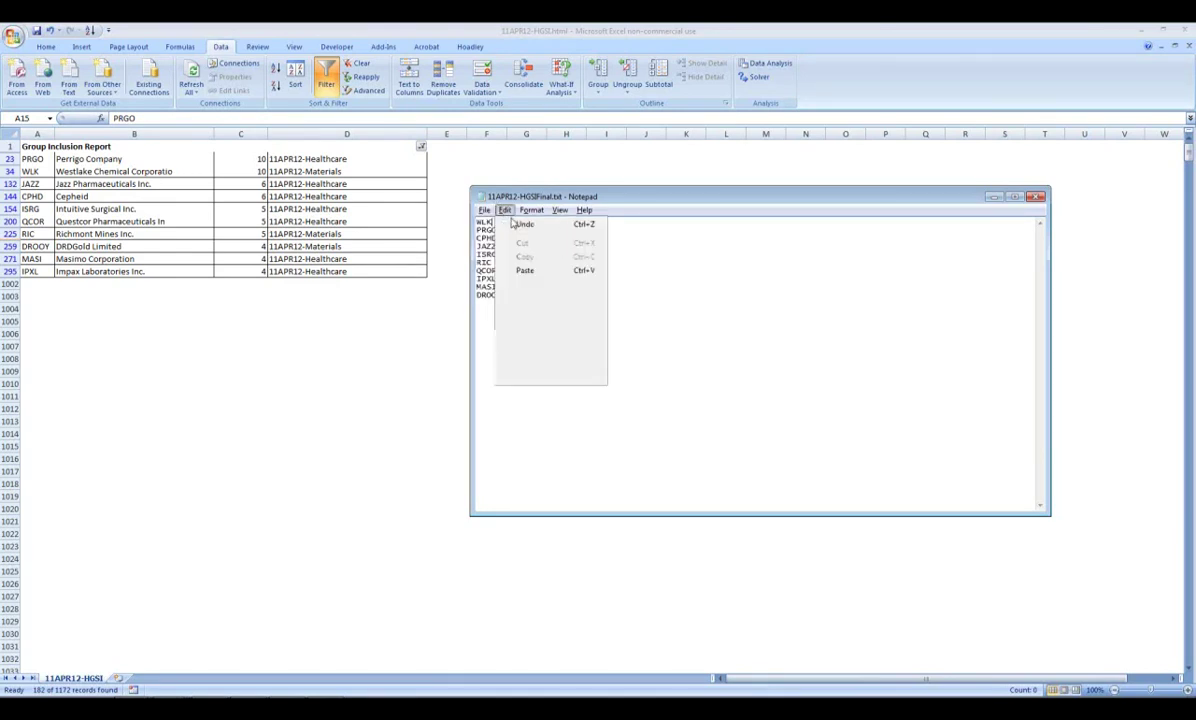
click(484, 210)
click(502, 251)
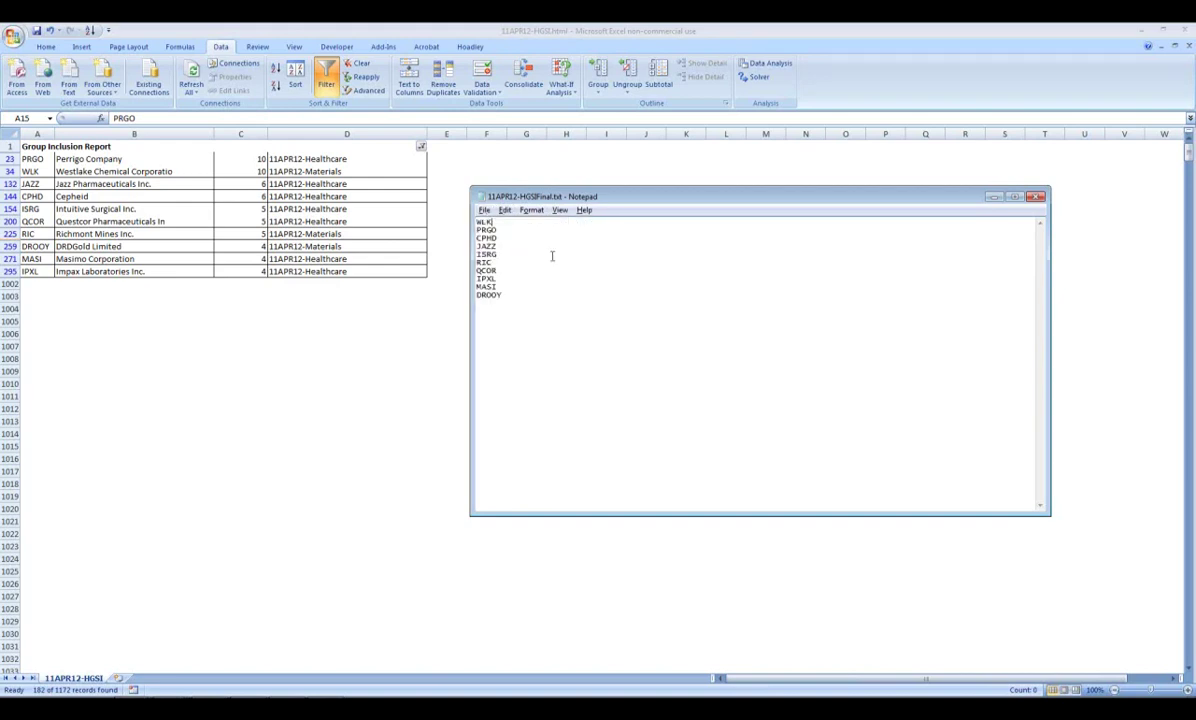
Open the Save As dialog to view the ticker file's folder, GGT Text Files, and cancel it.
click(485, 210)
click(508, 266)
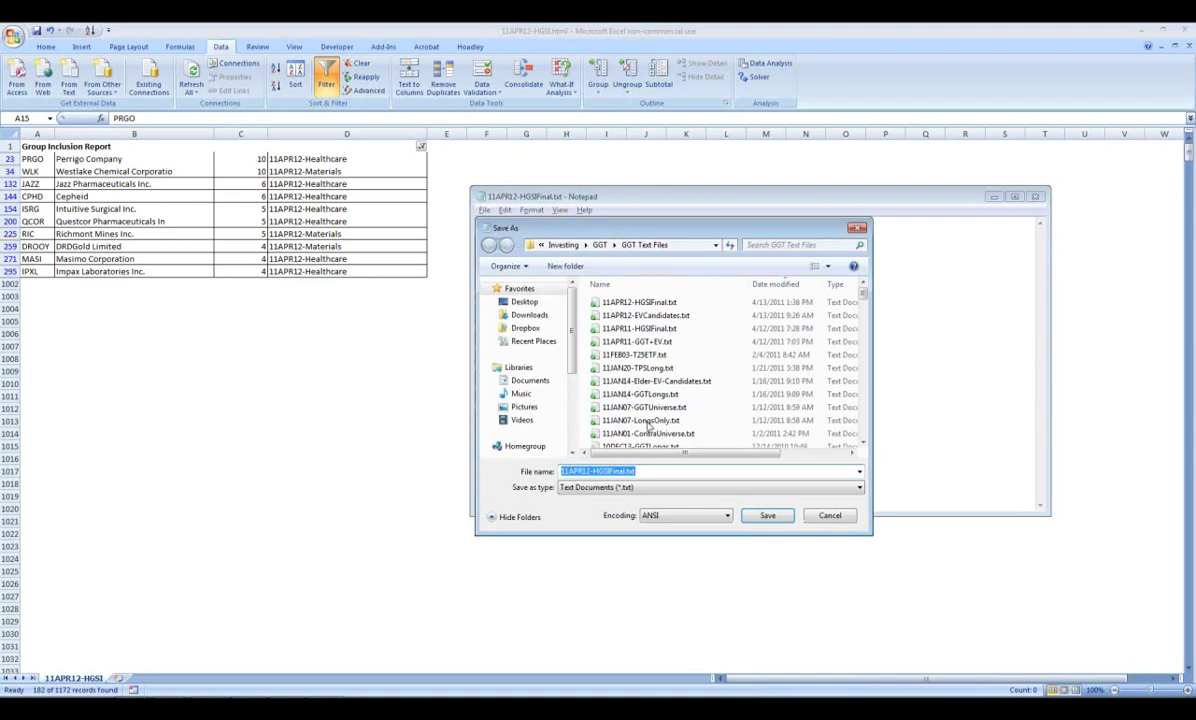
click(858, 229)
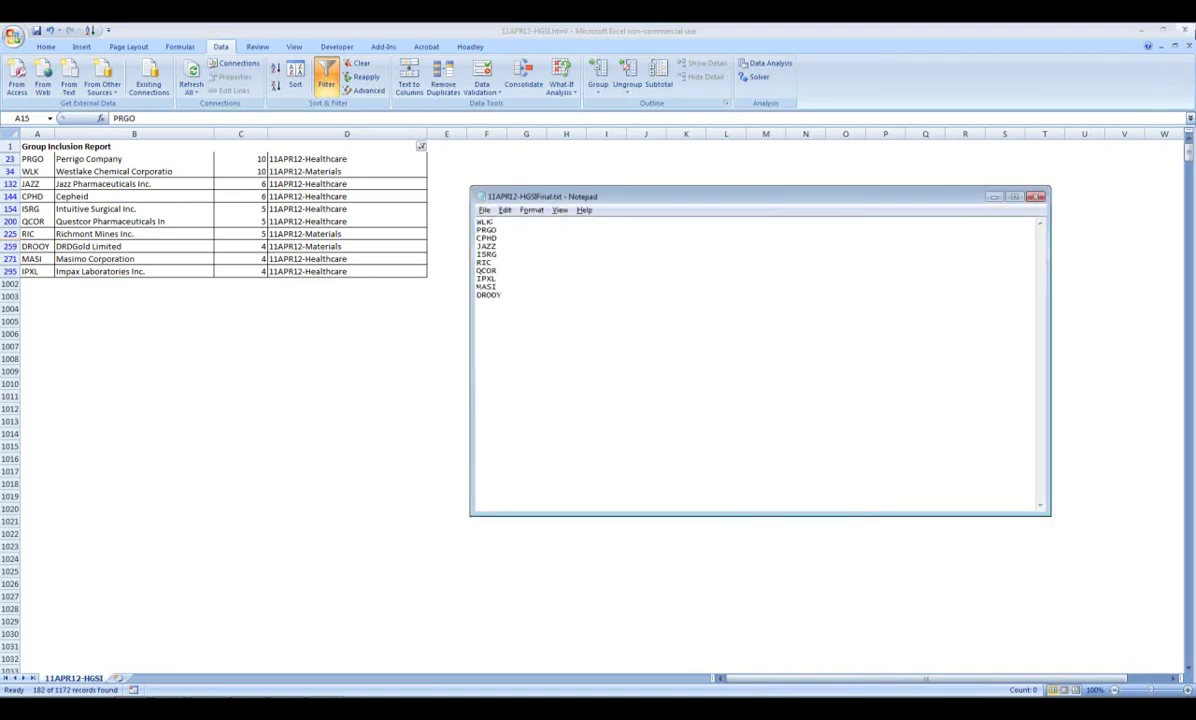
Switch to HGS Designer and add a new user group under FavSectors named 11APR12-HGSIFinal.
double_click(1143, 36)
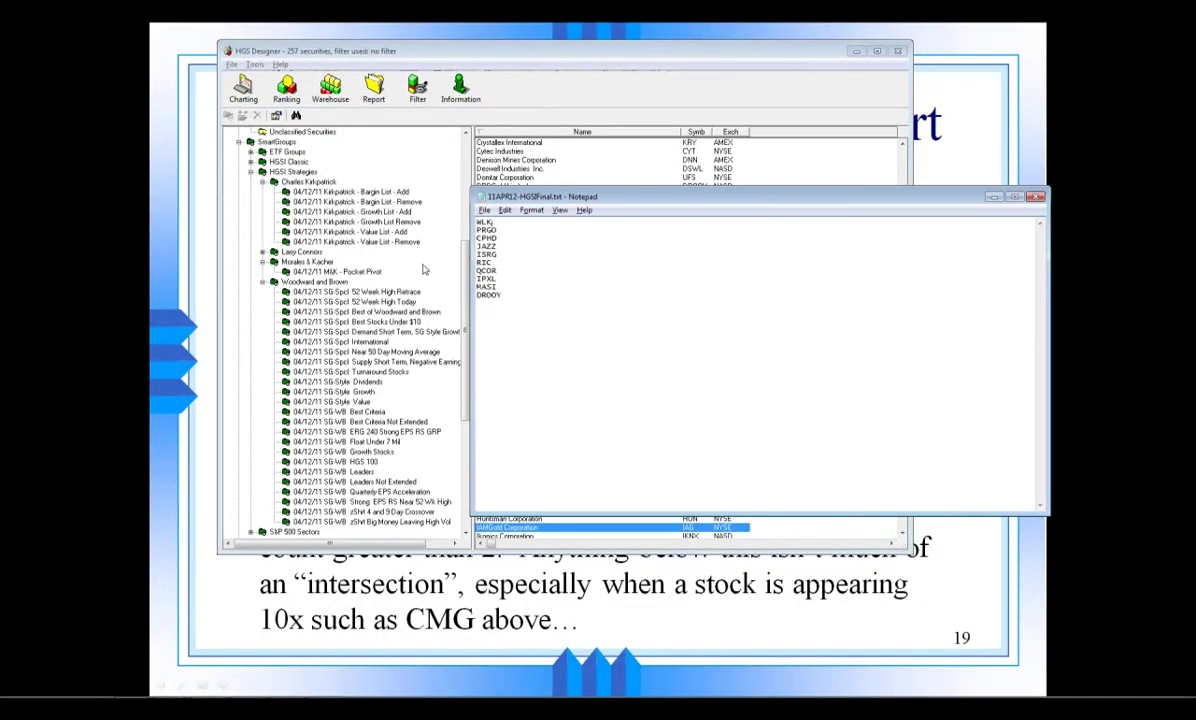
click(382, 475)
scroll(382, 475, down, 1)
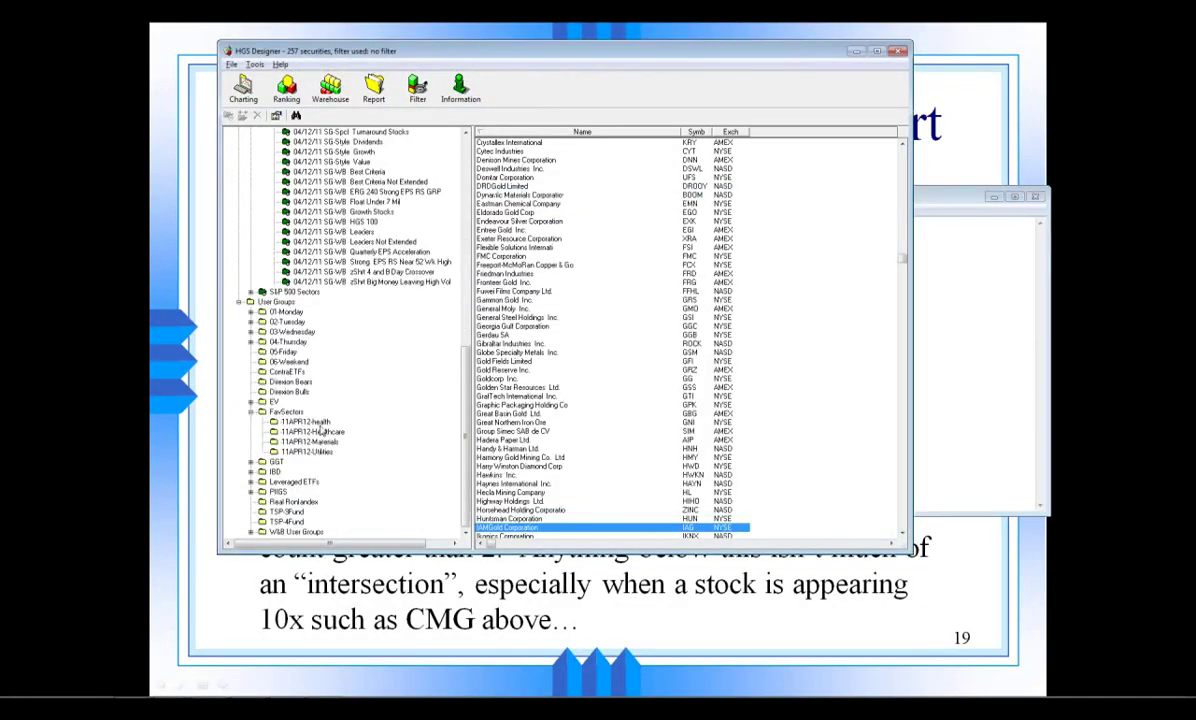
click(286, 411)
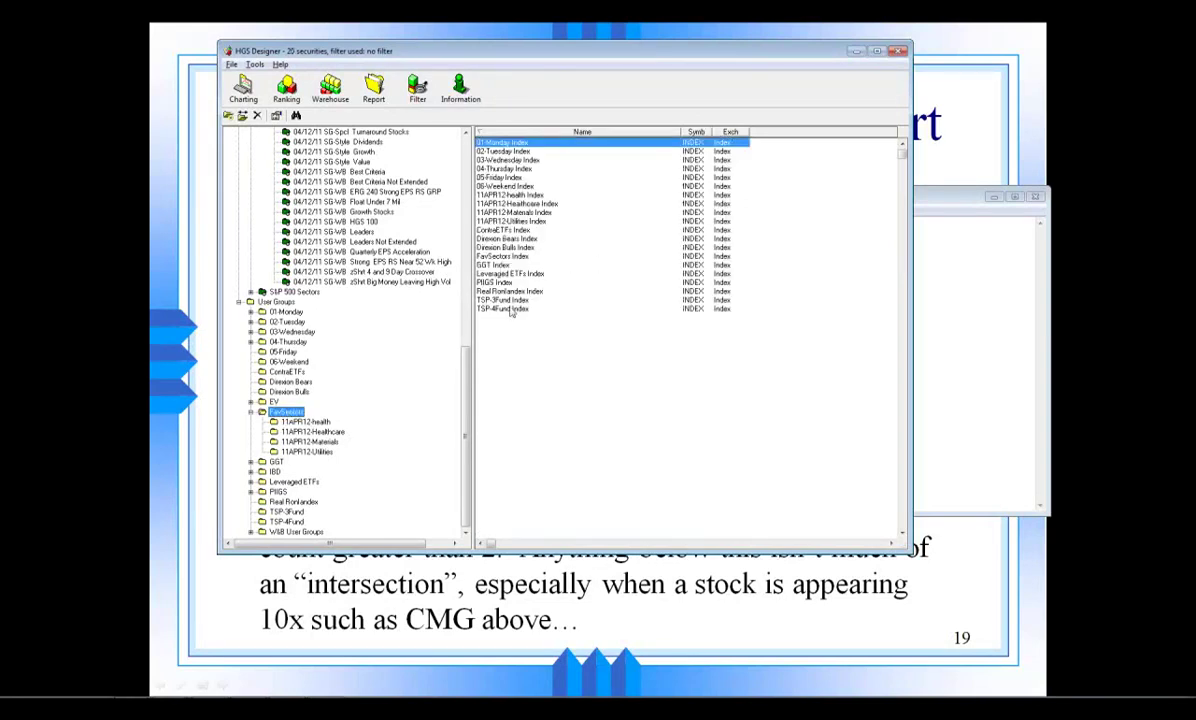
right_click(285, 411)
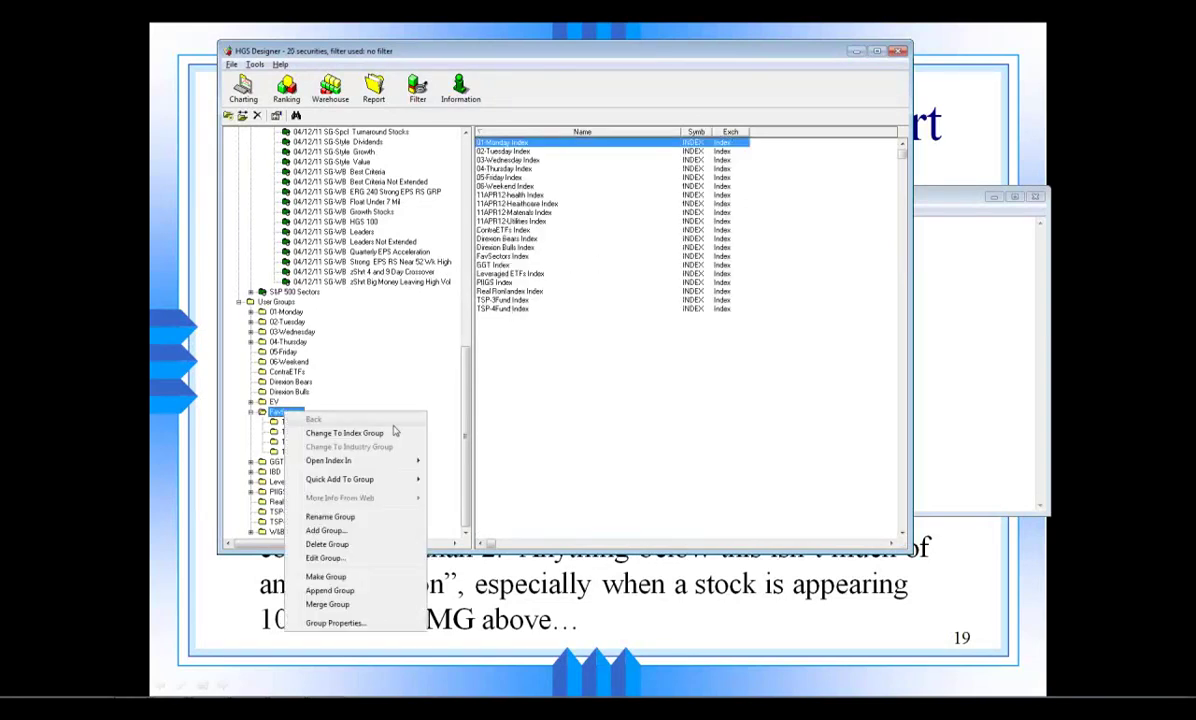
click(330, 531)
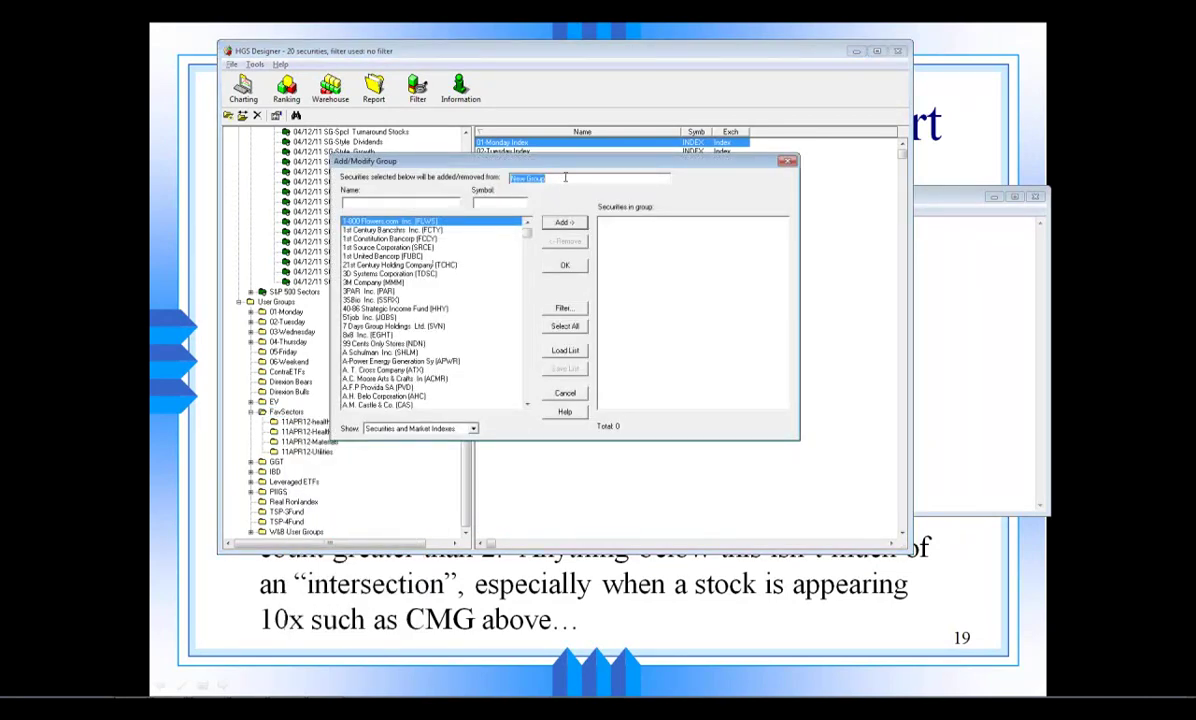
text(11APR12-HGSIFinal)
Load the securities from 11APR12-HGSIFinal.txt into the new group and save the group.
click(564, 352)
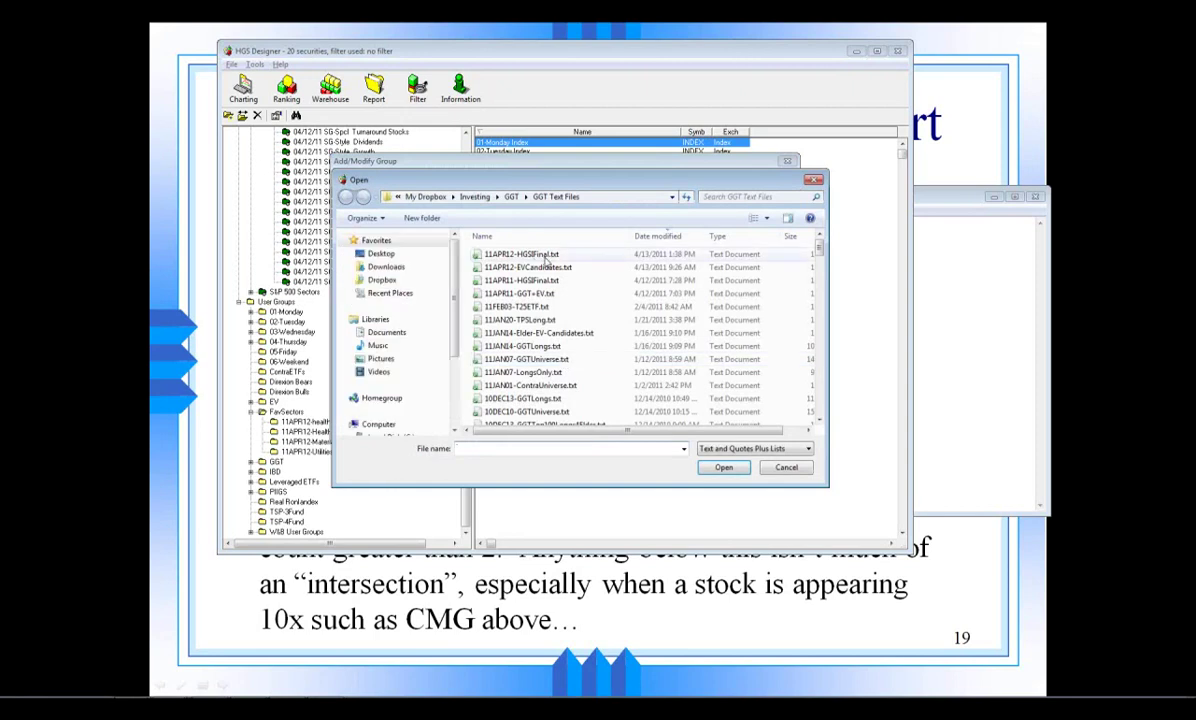
double_click(546, 256)
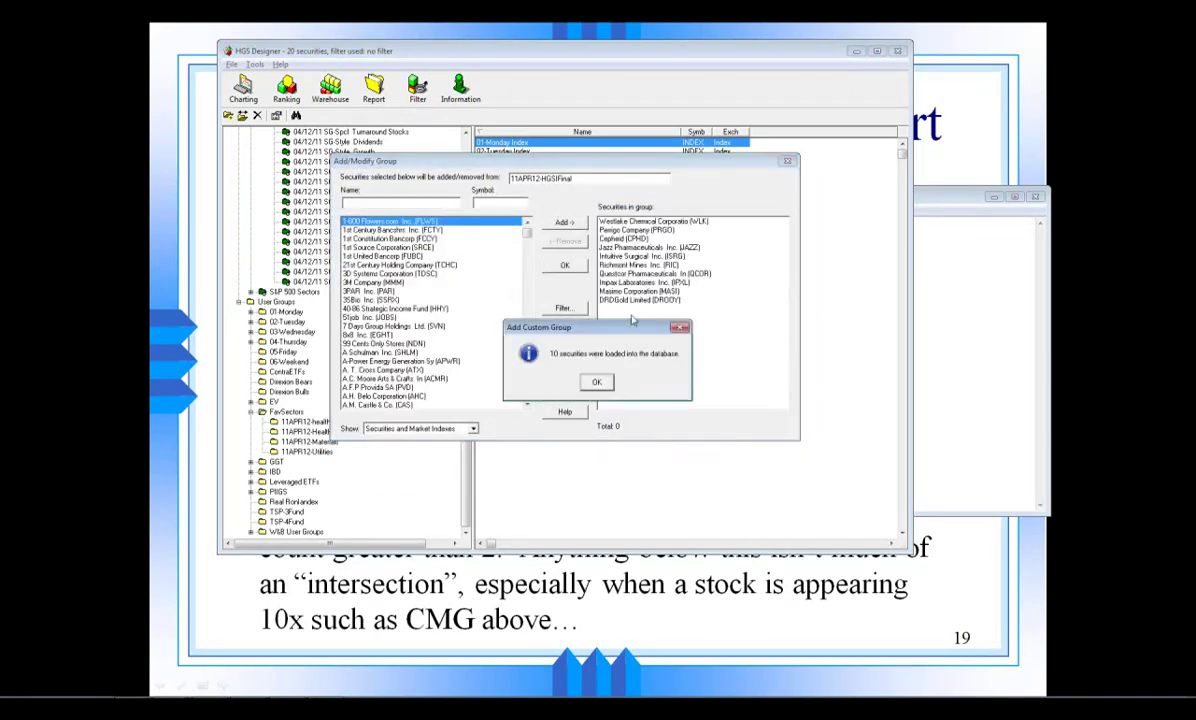
click(598, 382)
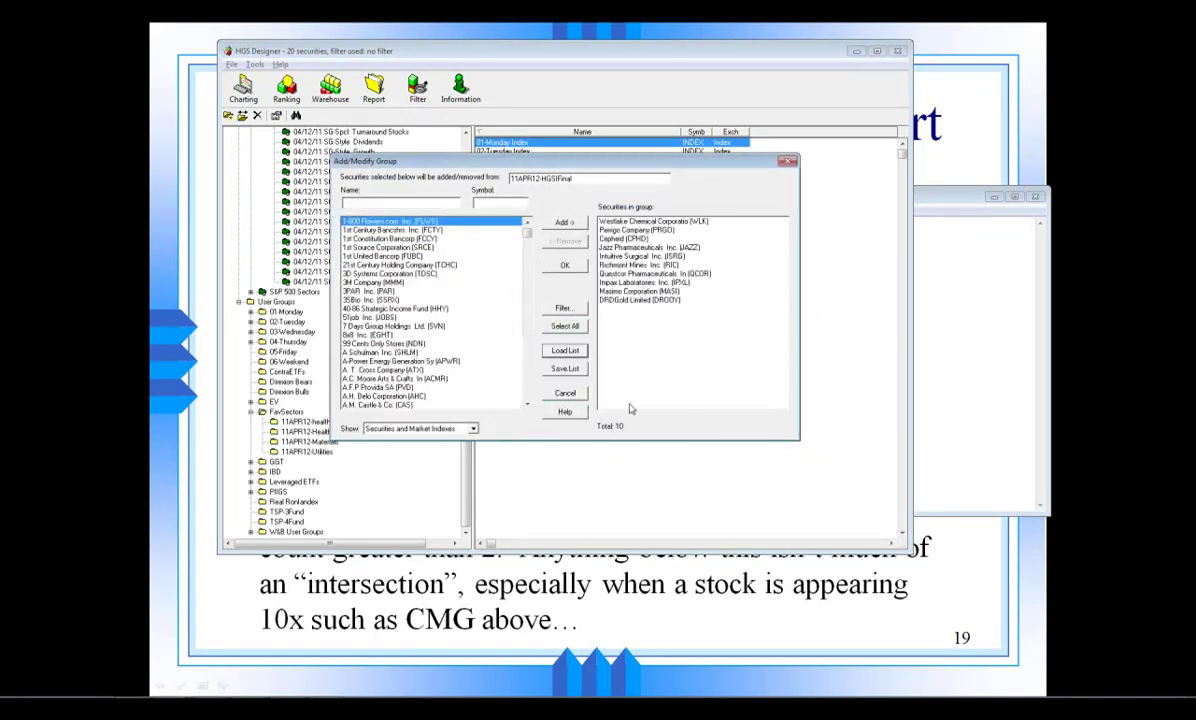
click(563, 265)
click(574, 382)
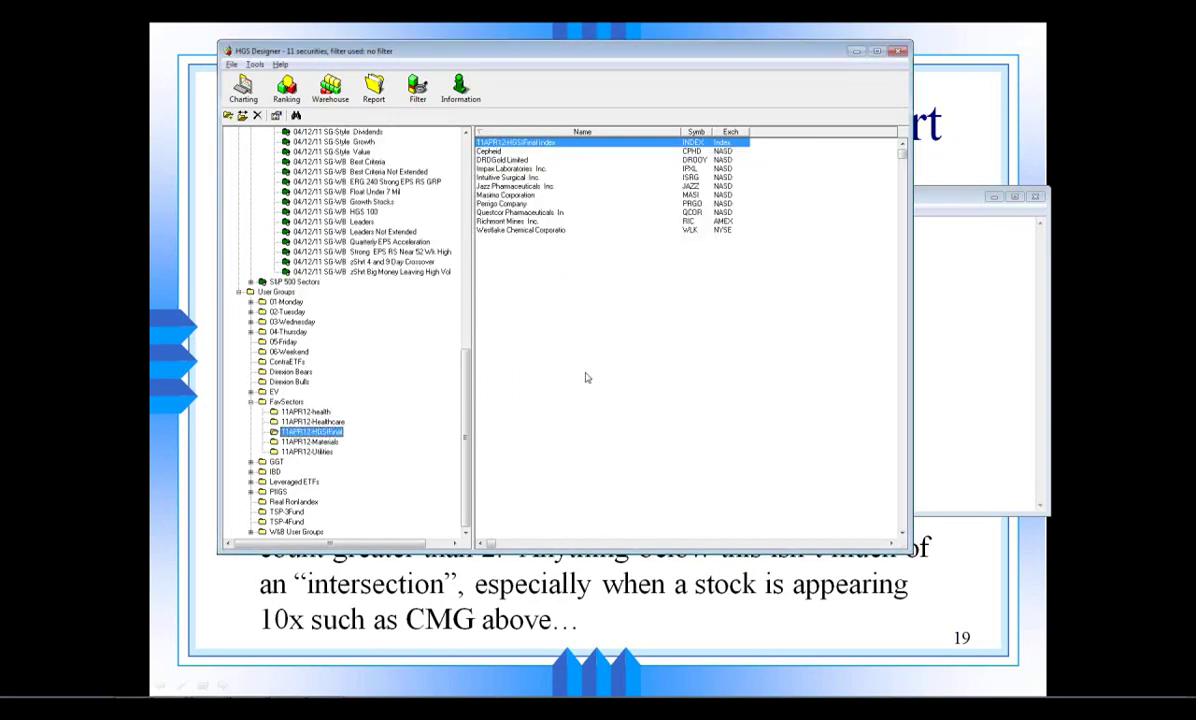
Chart the 11APR12-HGSIFinal Index, examine its indicator values in the floating data window, and close that window.
click(534, 144)
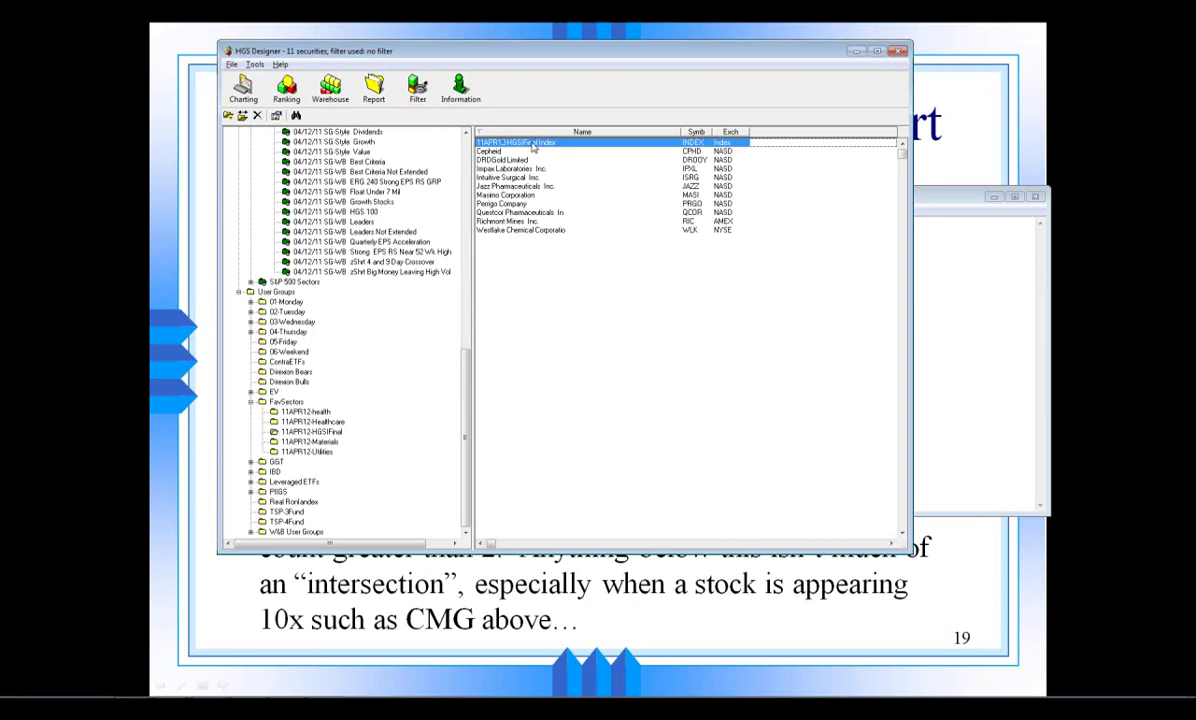
double_click(534, 146)
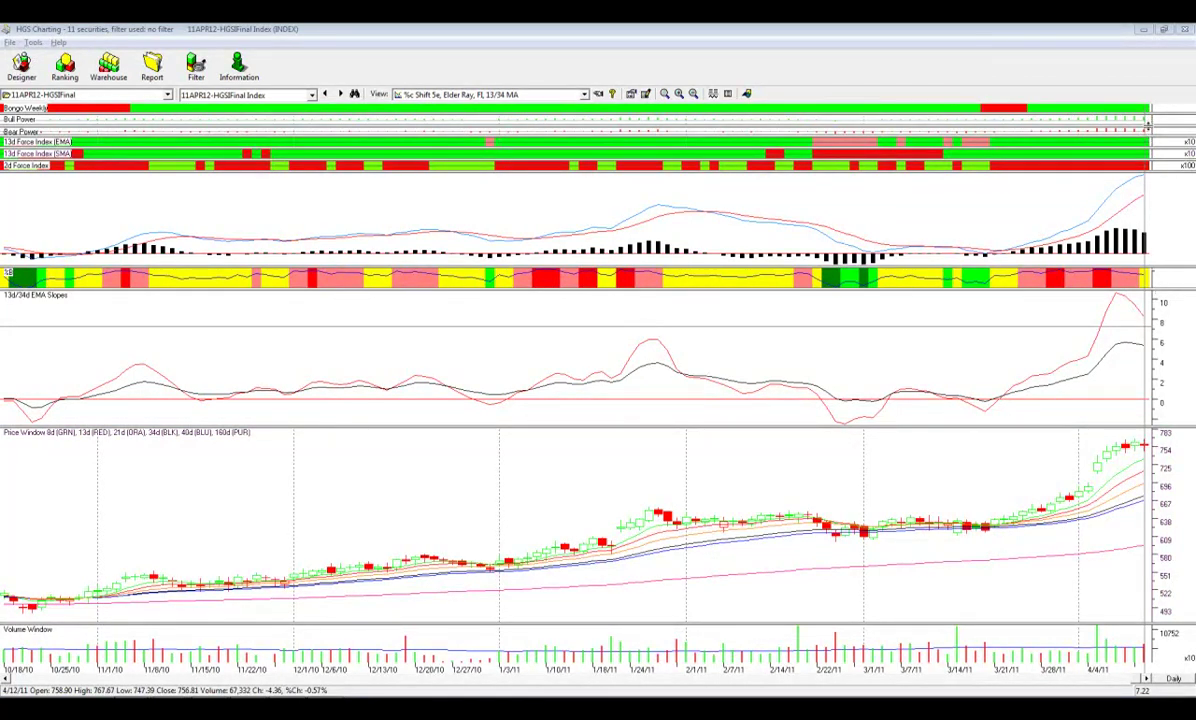
click(729, 94)
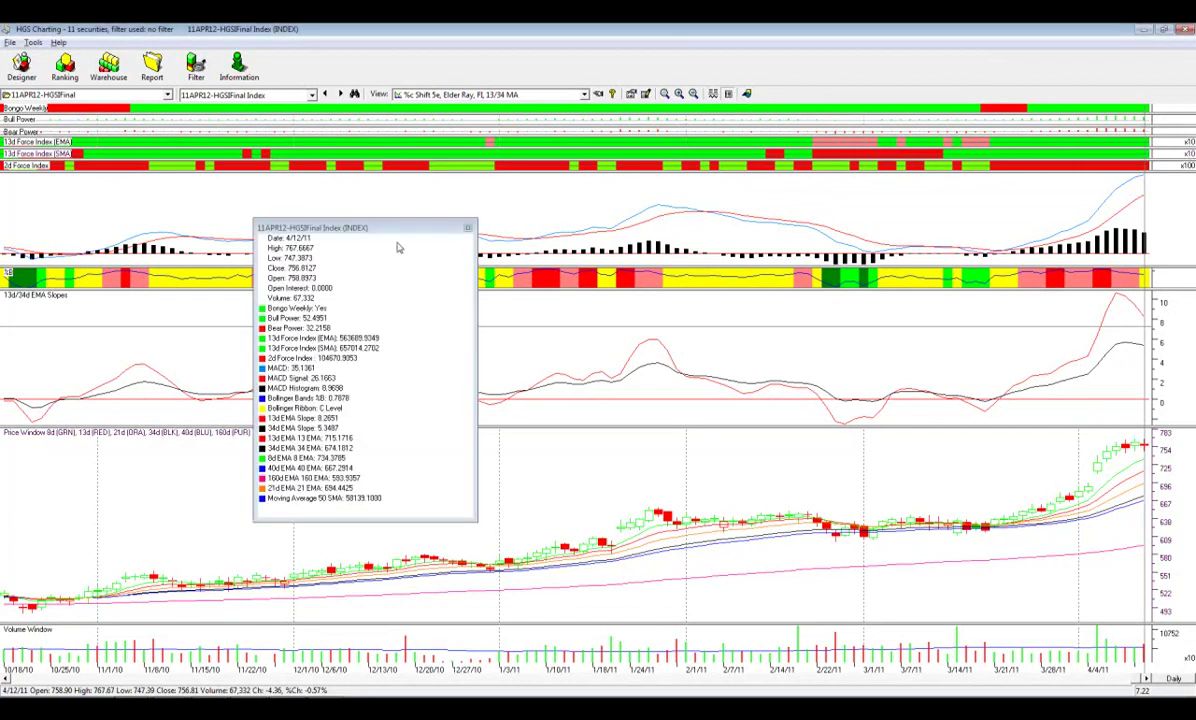
drag(420, 230, 758, 215)
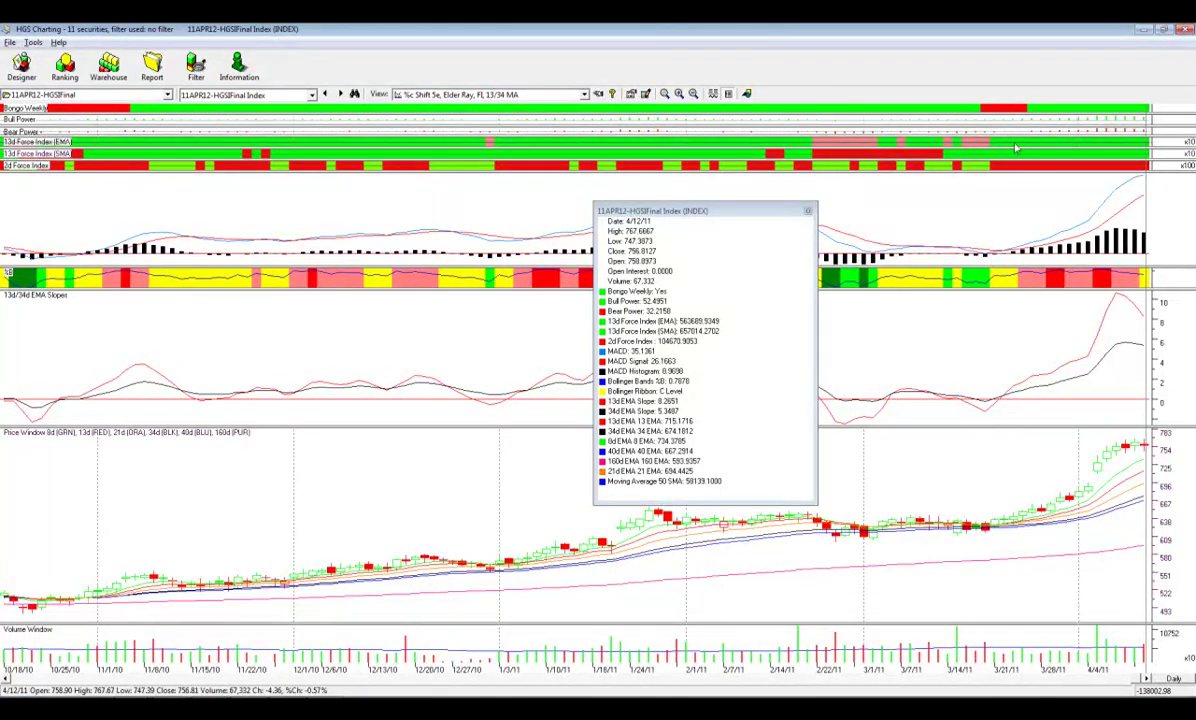
click(756, 206)
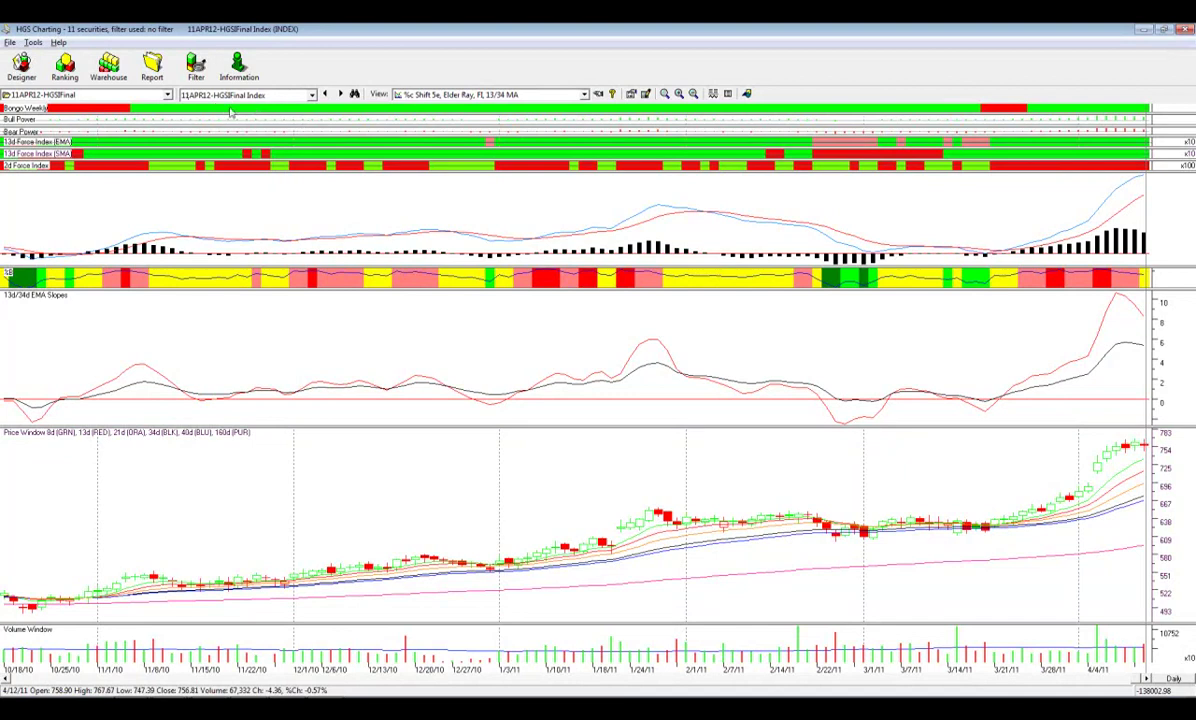
View the group's relative strength ranking, reopen the index chart, and review the charts of Intuitive Surgical, Richmont Mines, Impax Laboratories and Cepheid.
click(64, 66)
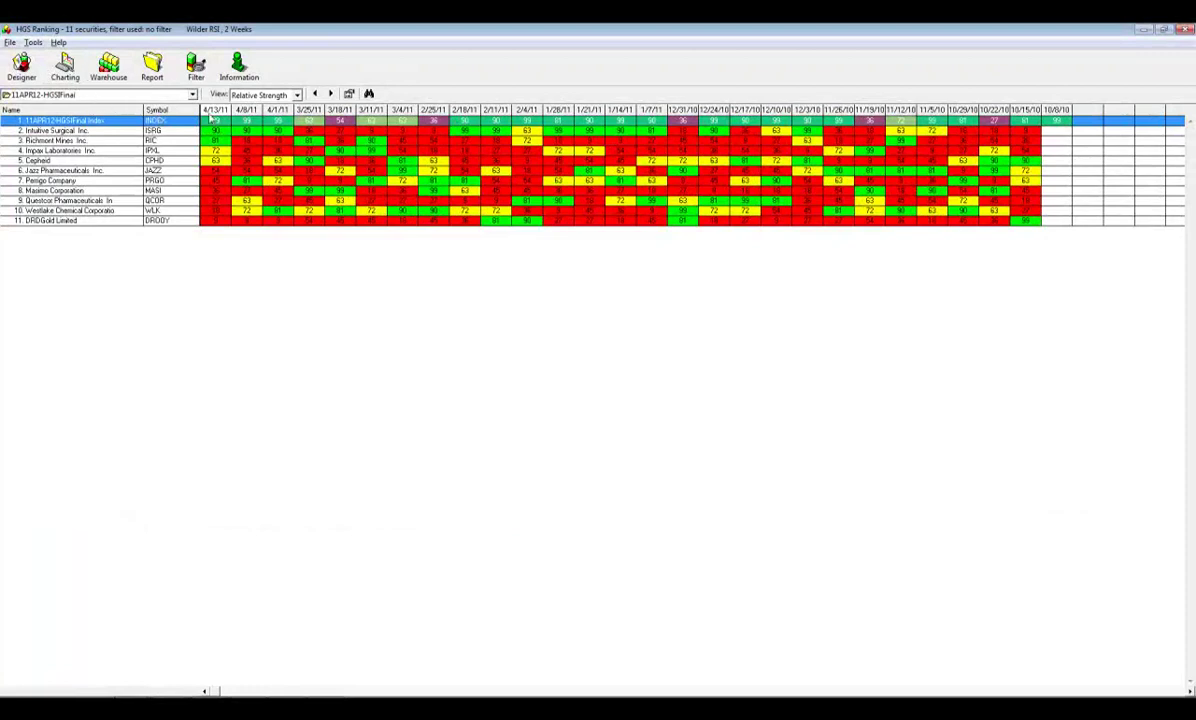
double_click(214, 126)
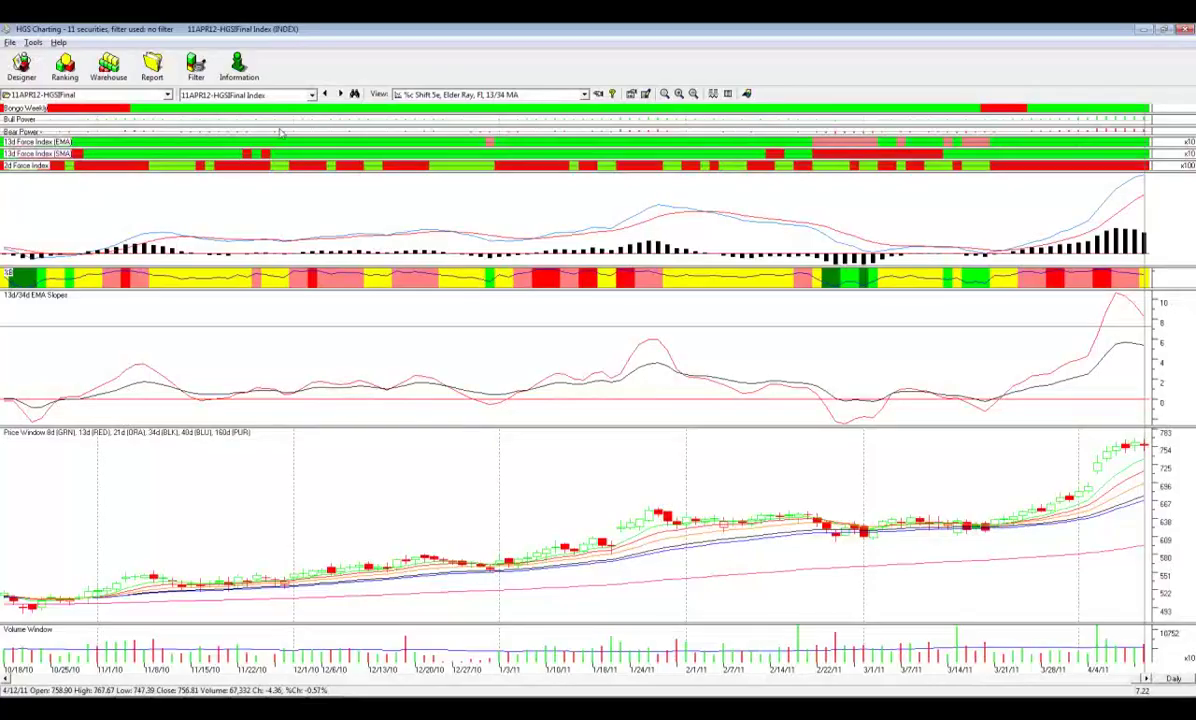
click(342, 94)
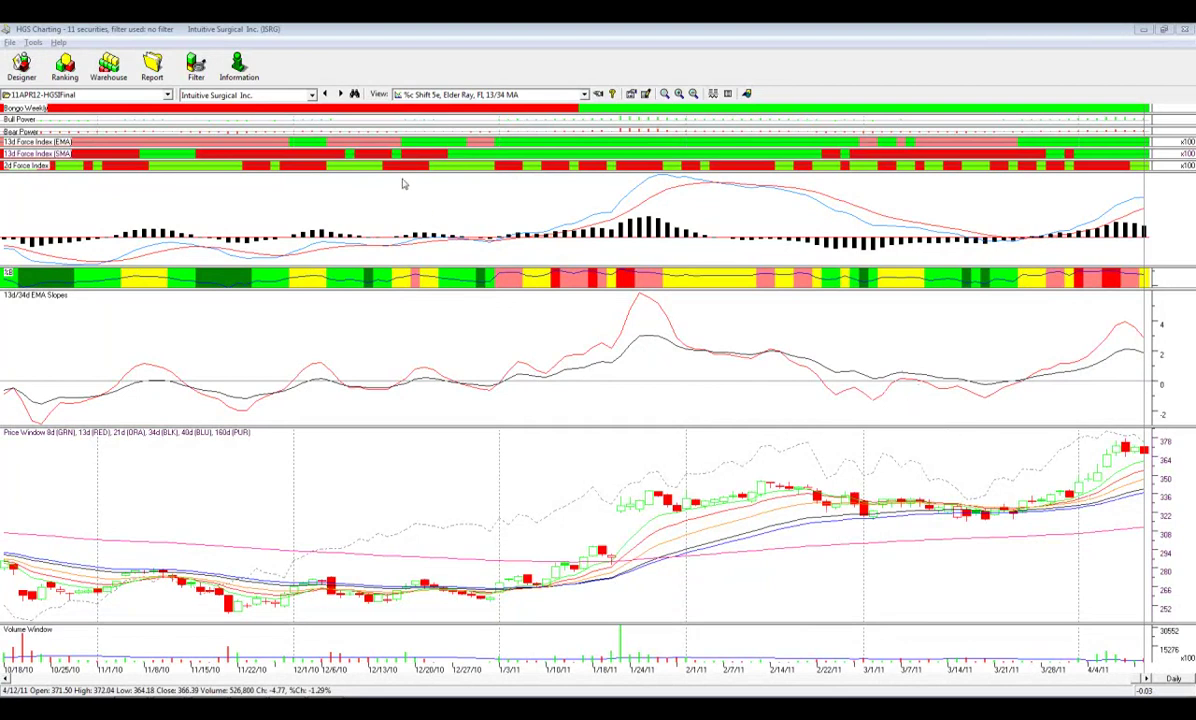
click(340, 94)
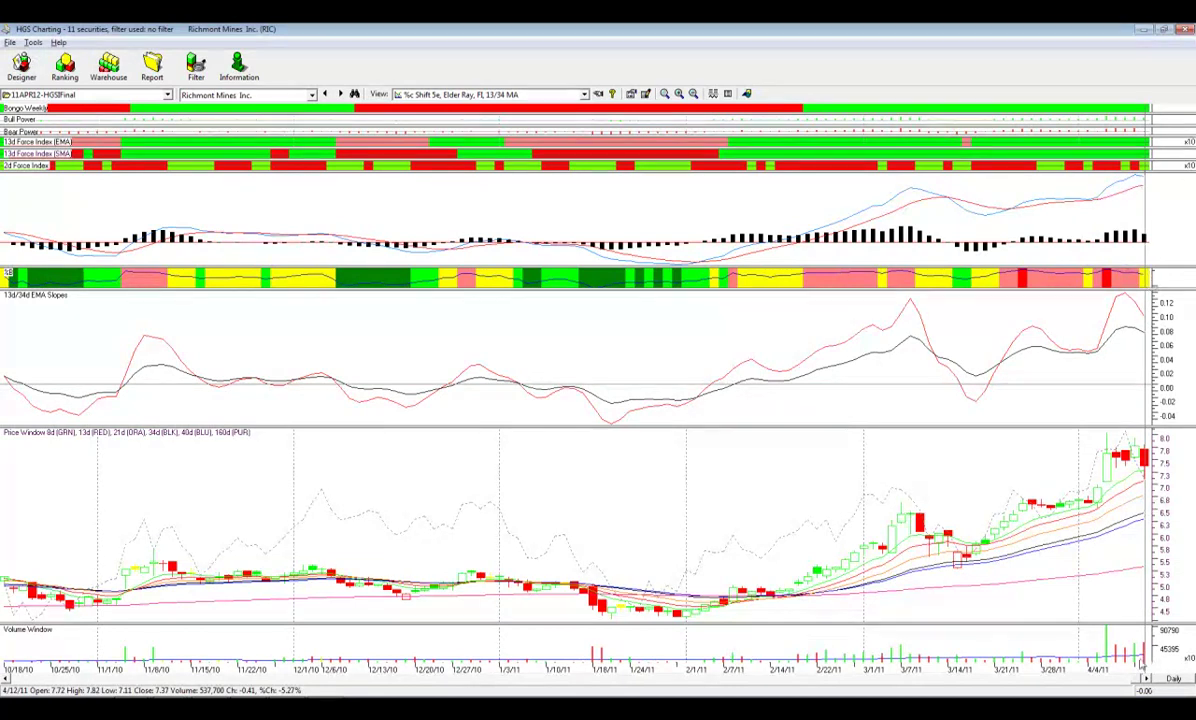
click(340, 93)
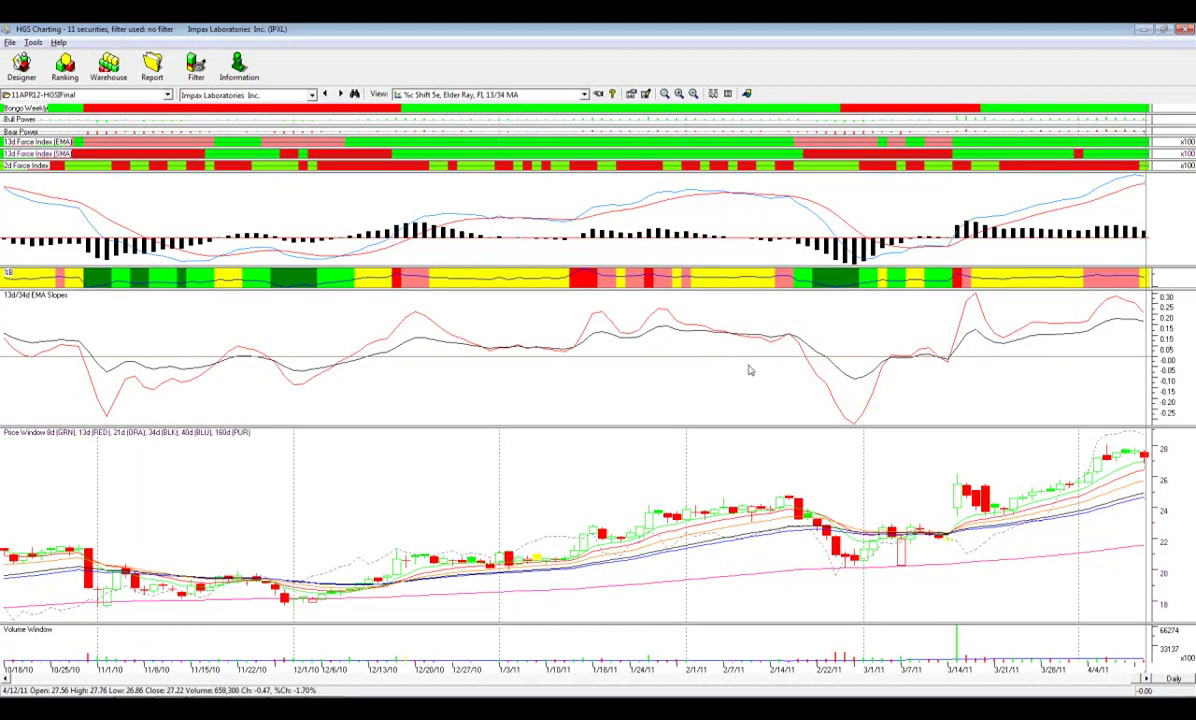
click(324, 93)
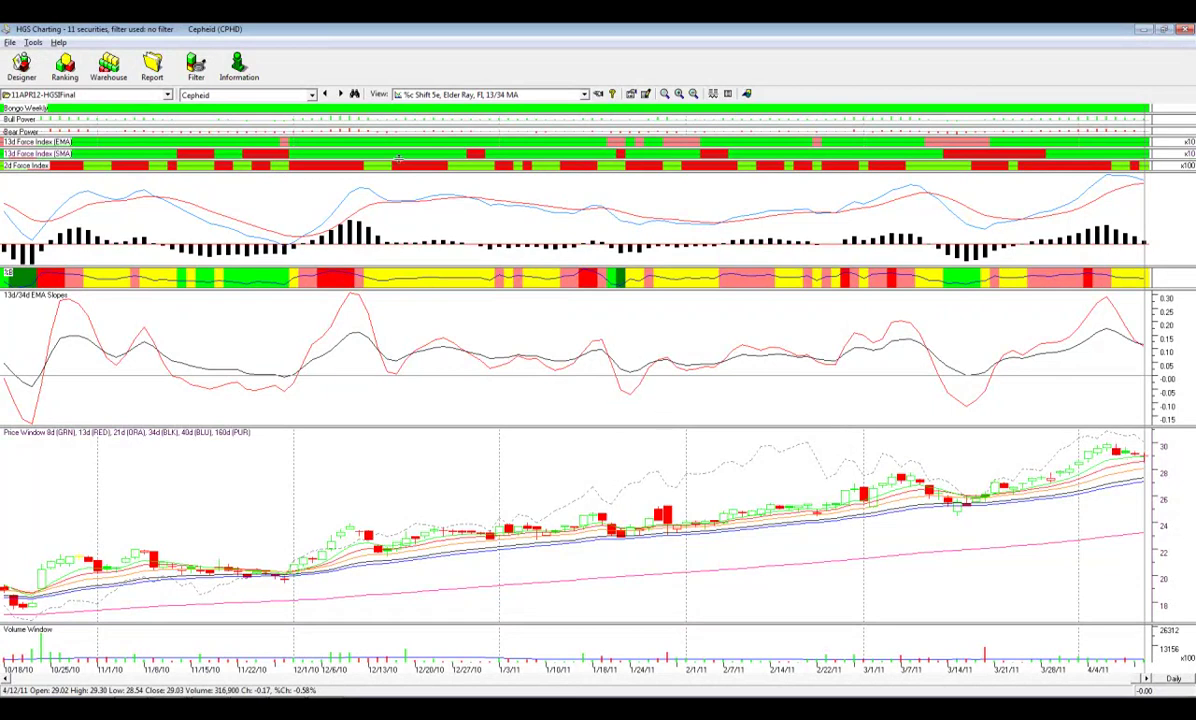
Chart Jazz Pharmaceuticals and inspect its 3/8/11 and 3/22/11 price bars.
click(340, 94)
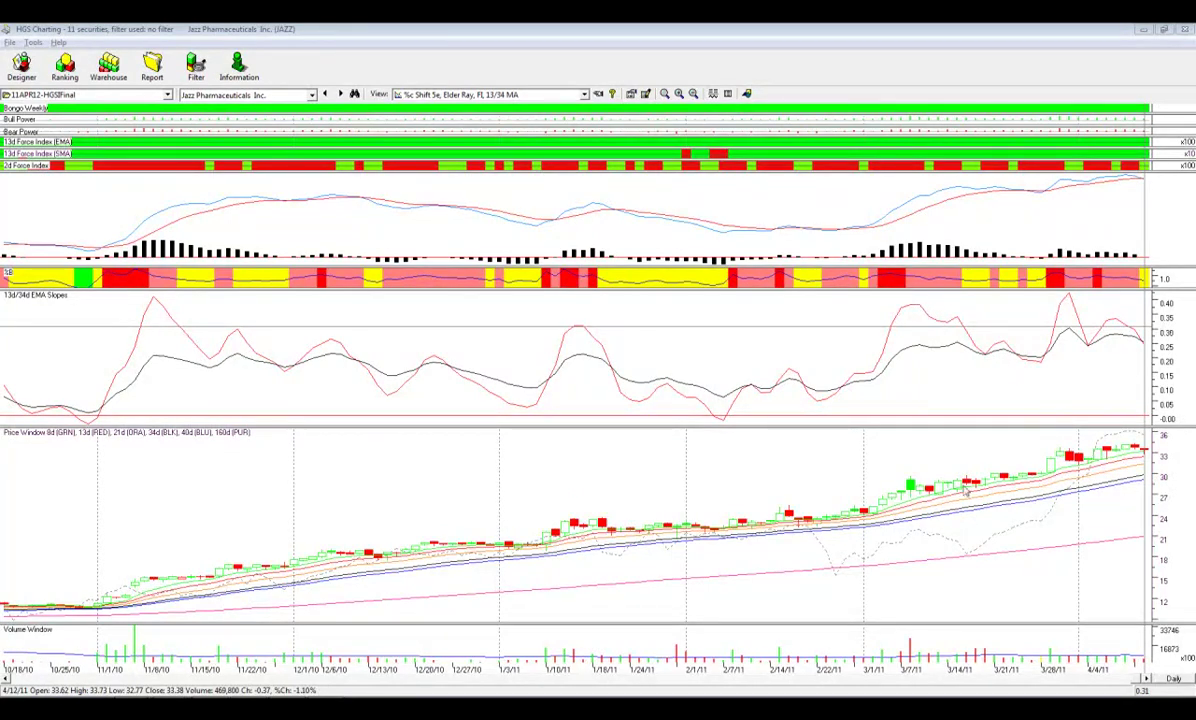
click(911, 492)
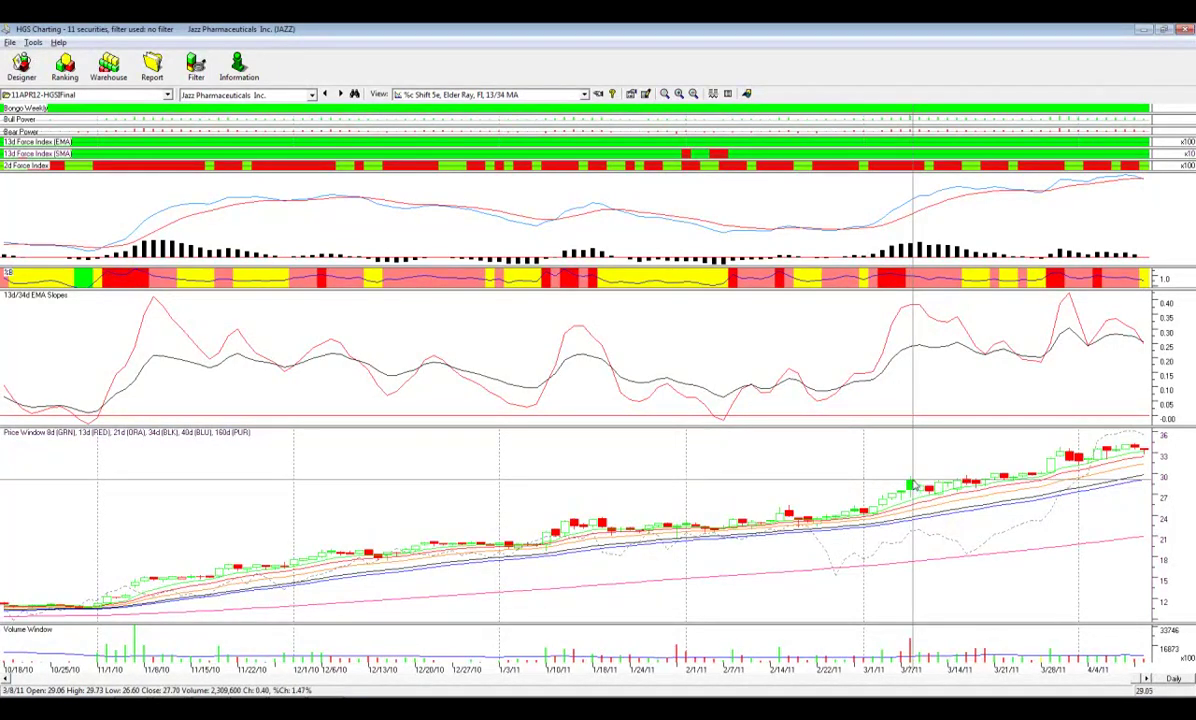
click(1008, 480)
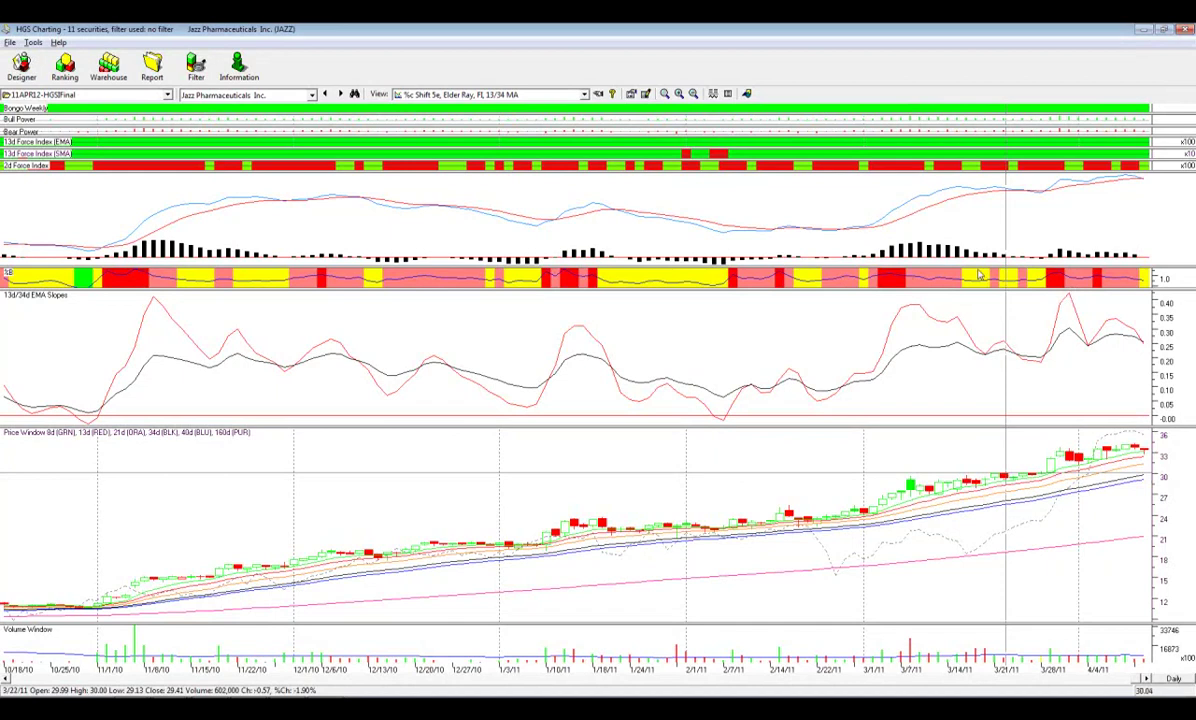
Chart Perrigo Company and show its indicator values for the 4/4/11 bar in the data window.
click(340, 95)
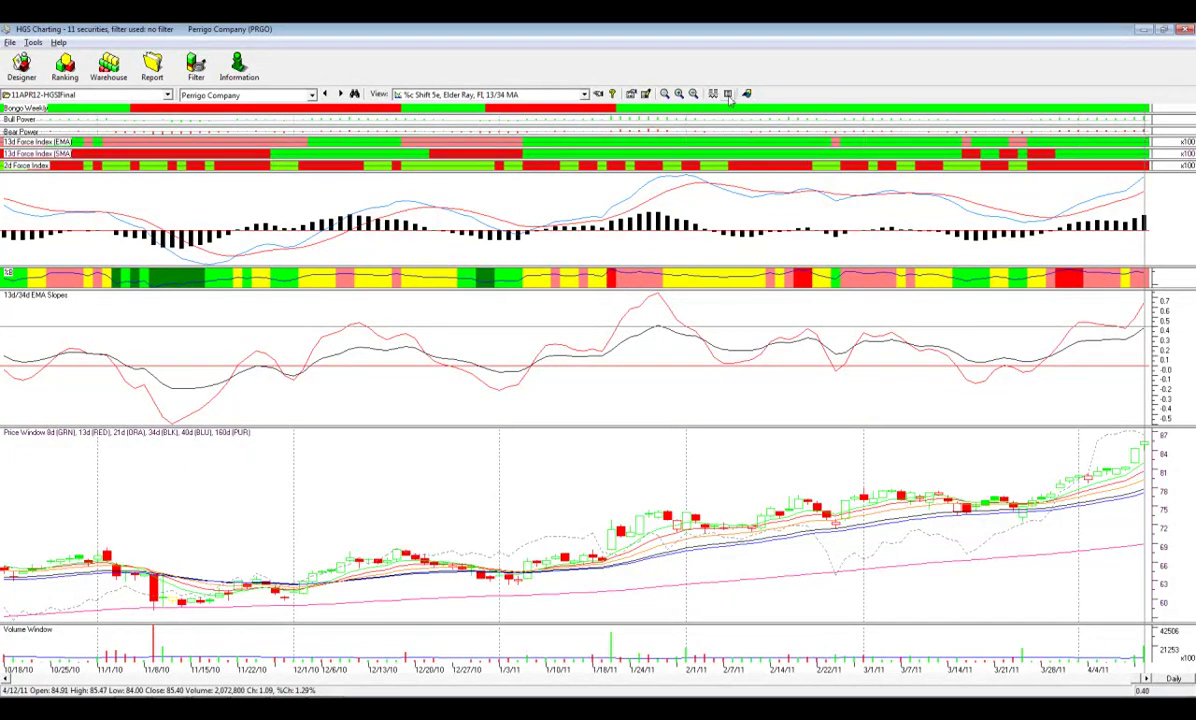
click(680, 93)
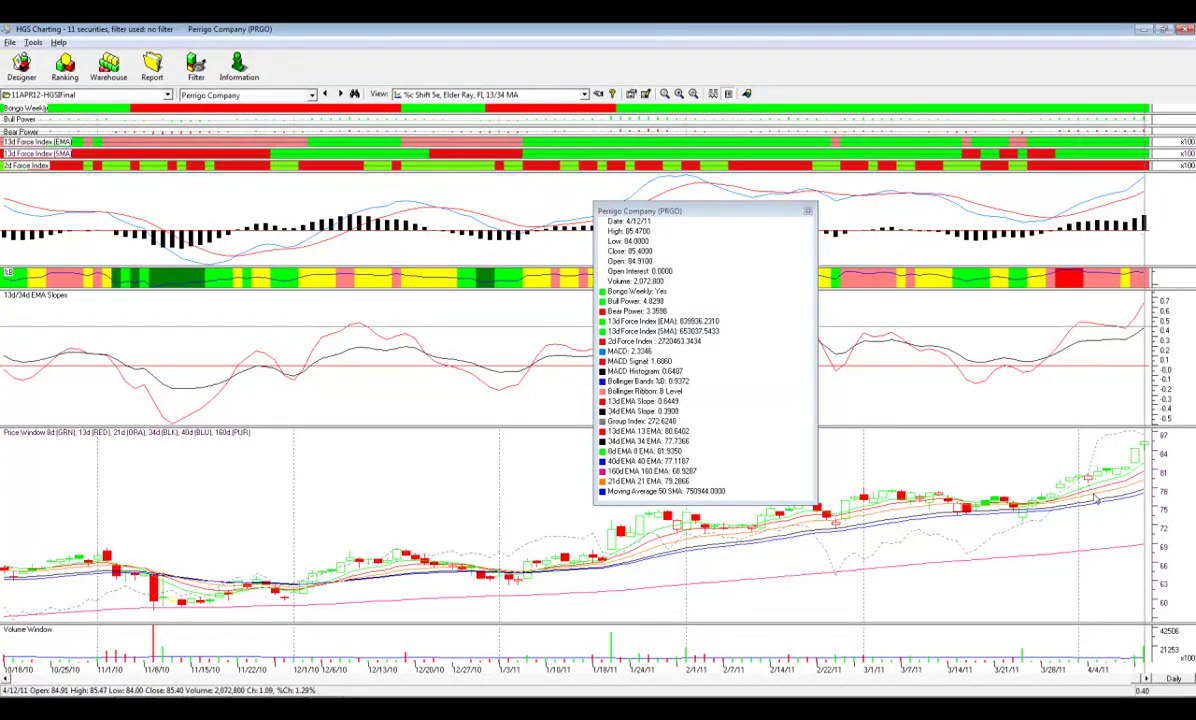
drag(1022, 448, 1093, 484)
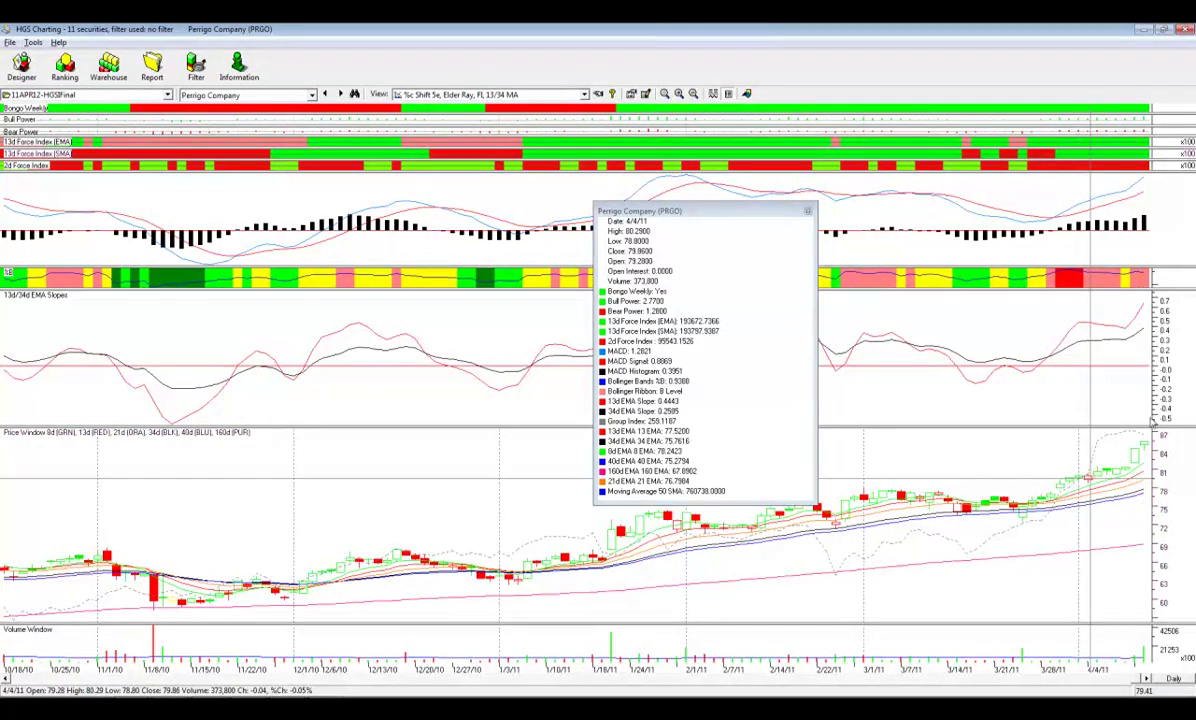
Review the charts of the group's remaining securities: Masimo, Questcor Pharmaceuticals, Westlake Chemical and DRDGold.
click(341, 94)
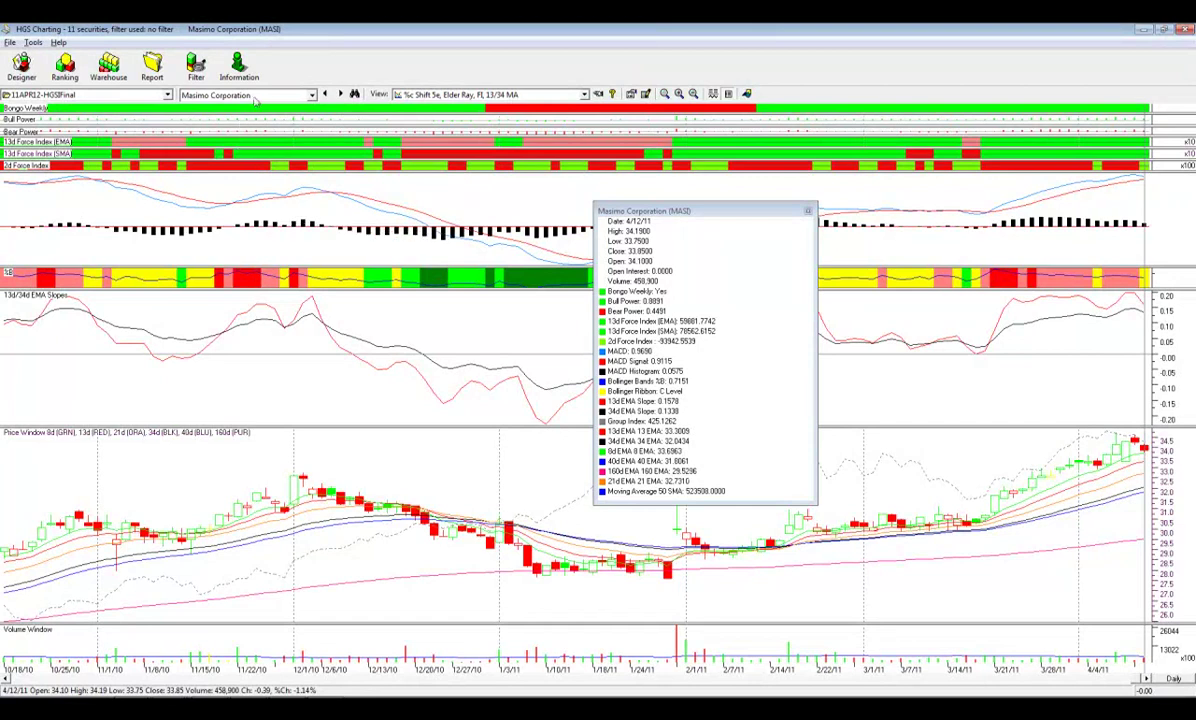
click(340, 94)
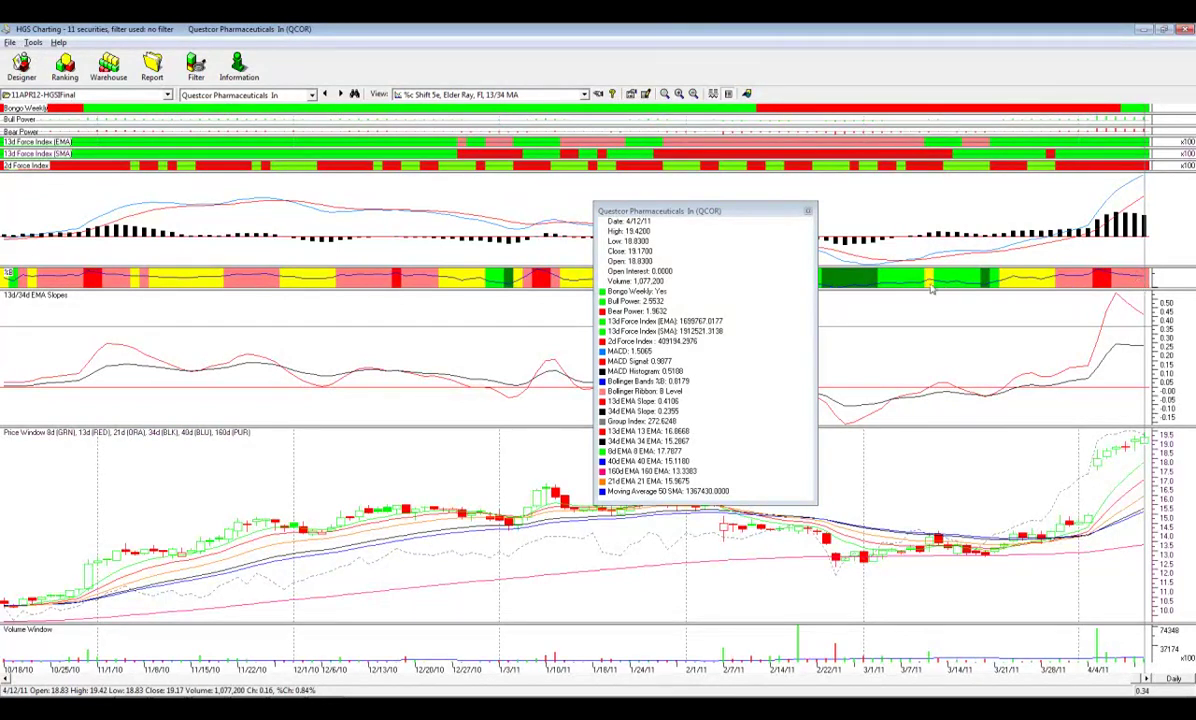
click(338, 95)
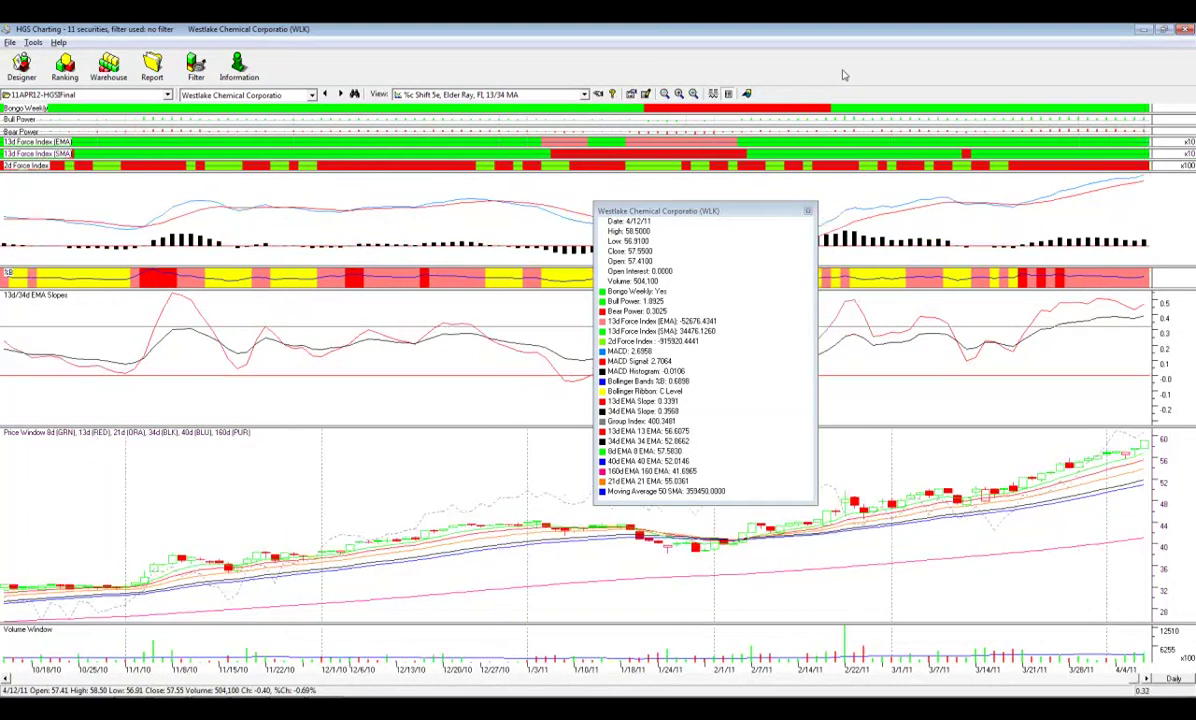
click(341, 94)
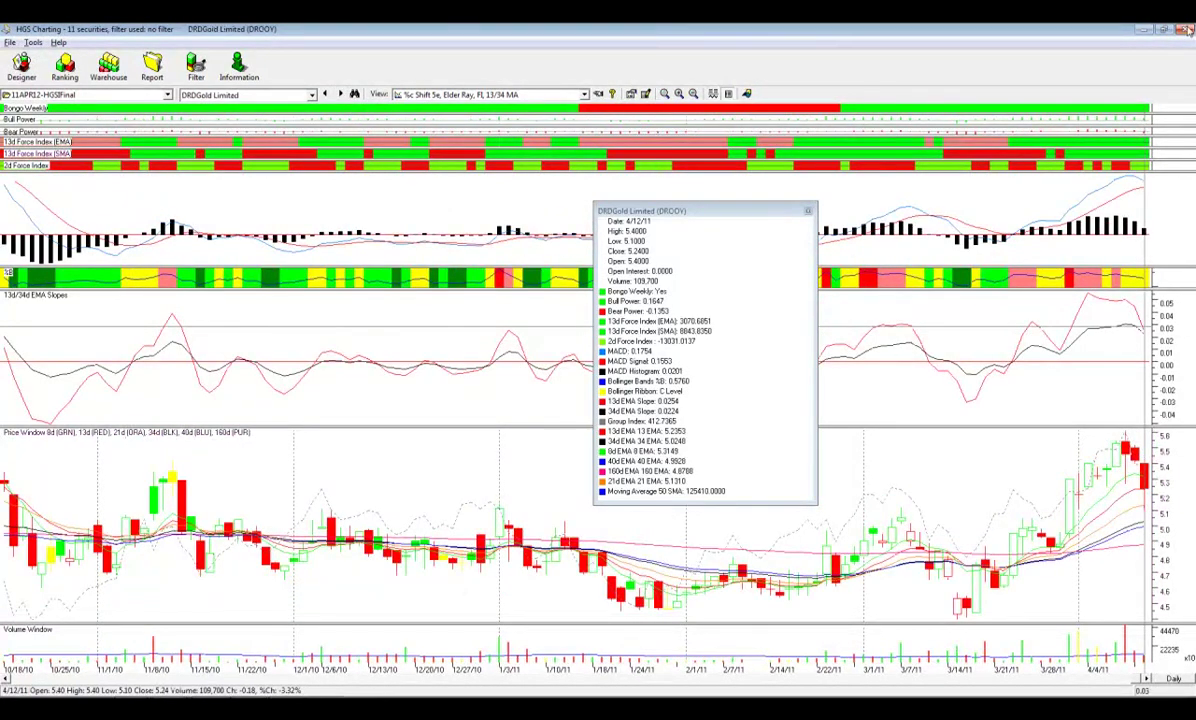
click(313, 94)
click(383, 70)
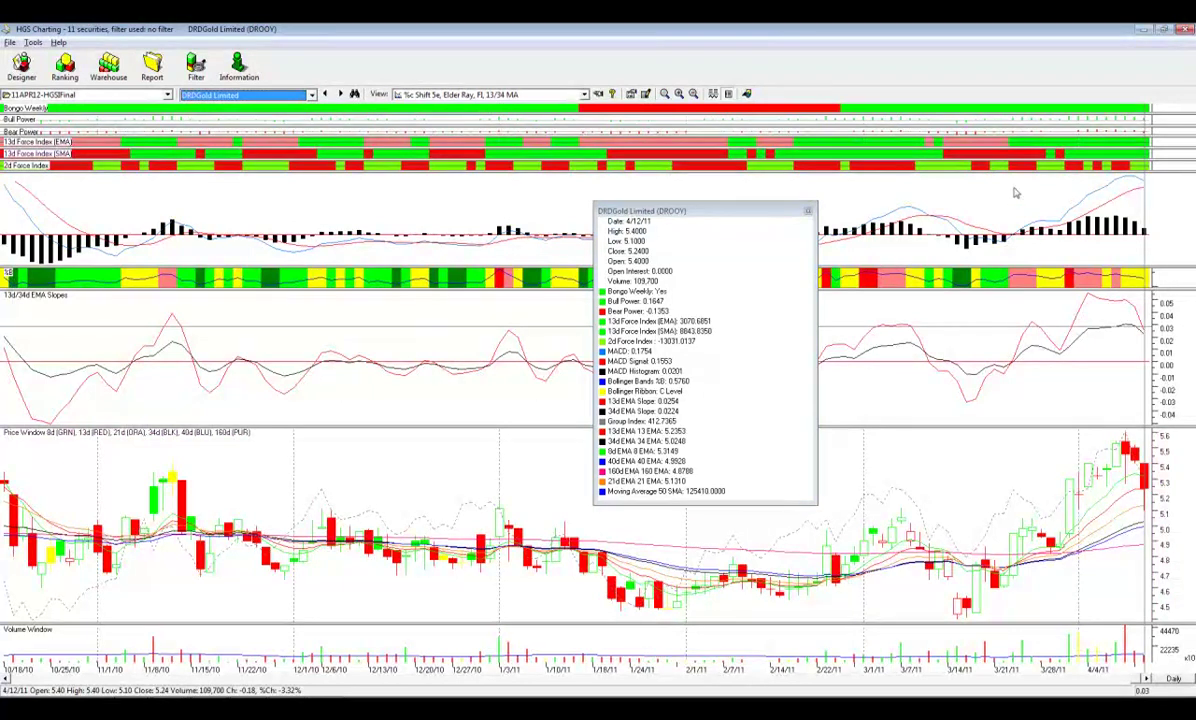
Examine the MACD indicator's EMA period settings in the chart view's window options and close them without changes.
right_click(948, 186)
click(1001, 424)
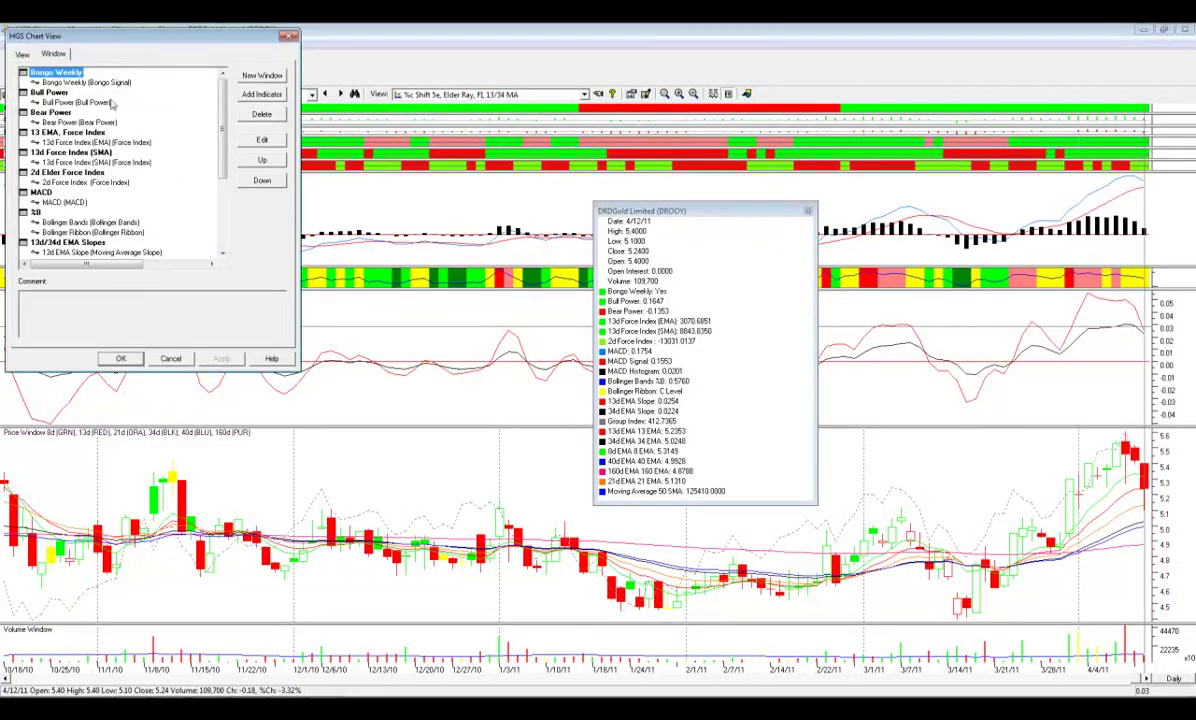
click(55, 202)
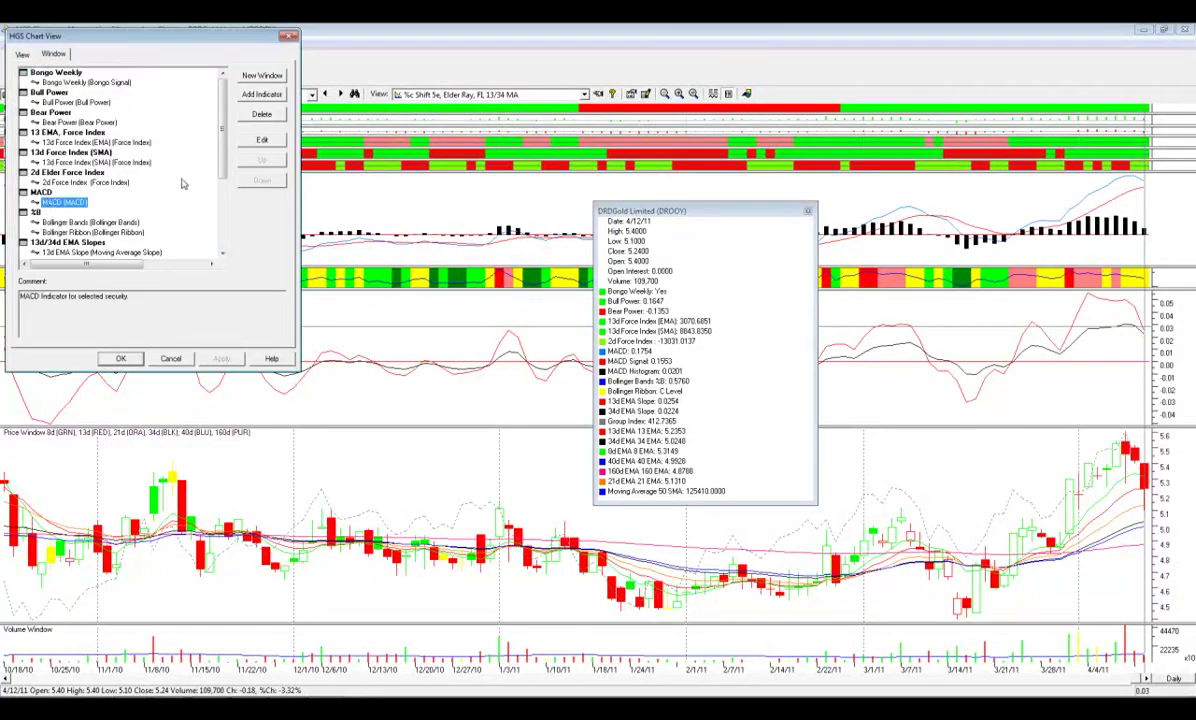
click(262, 141)
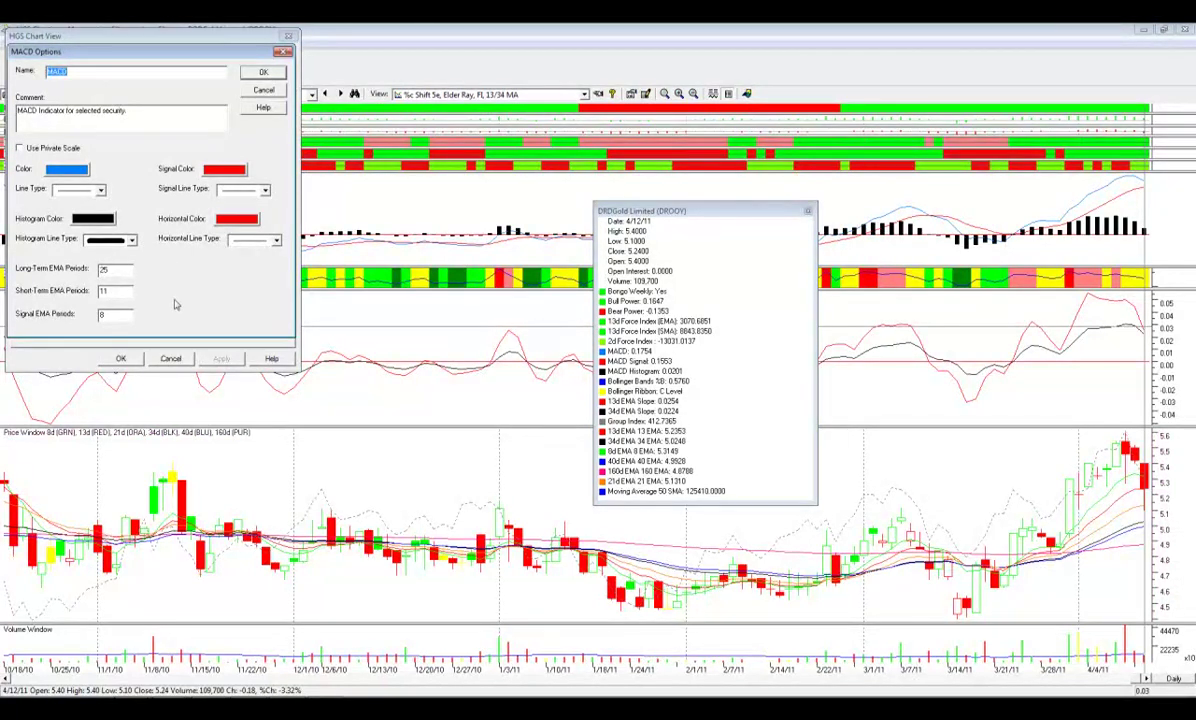
click(283, 54)
click(275, 42)
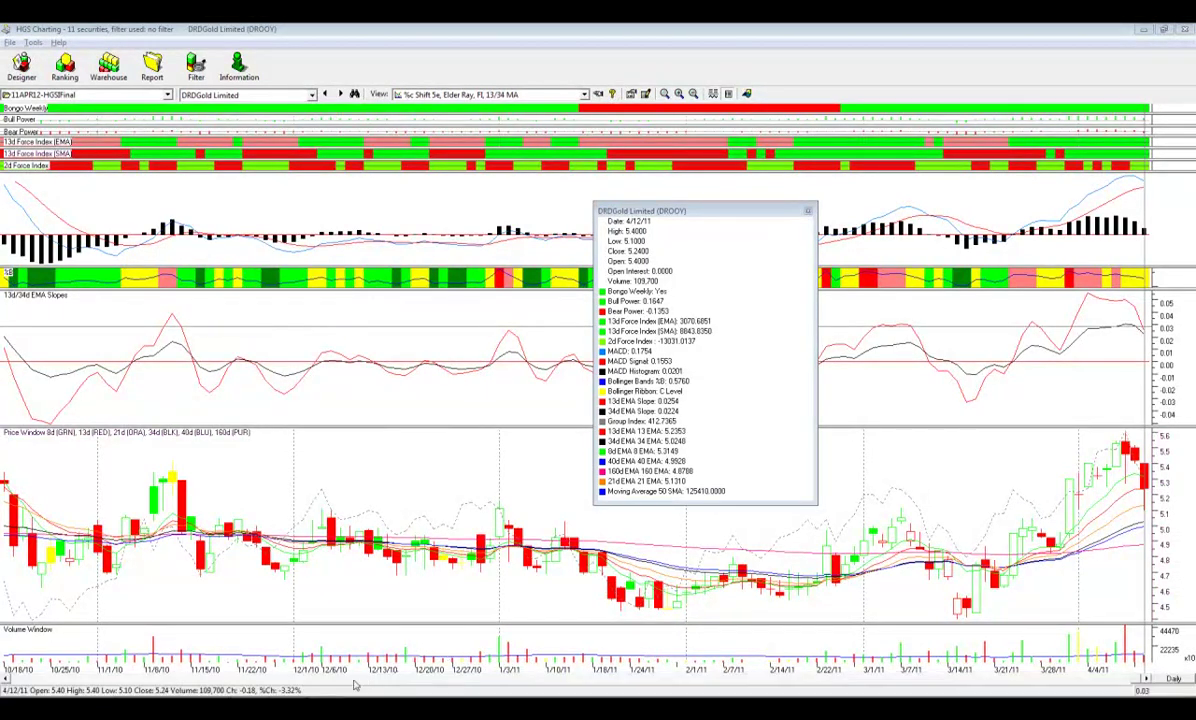
Switch to the 11APR13-Presentation slides in PowerPoint, and look over the group tree in HGS Designer from its beginning.
mouse_move(130, 685)
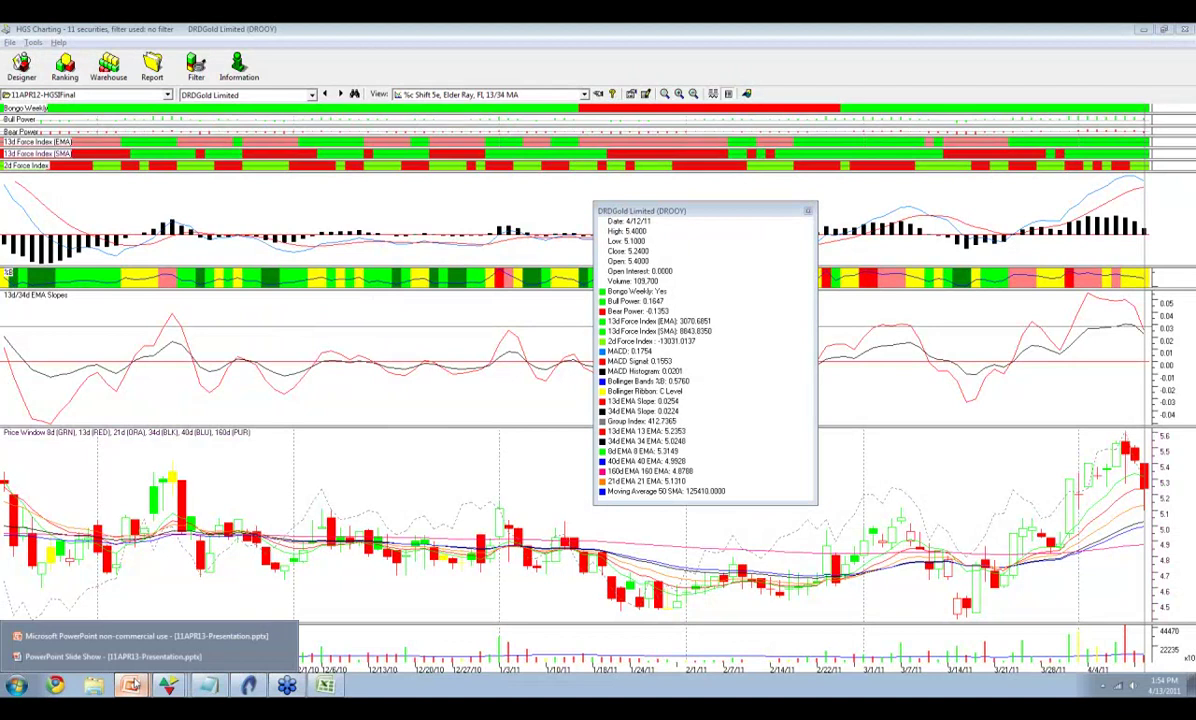
click(134, 638)
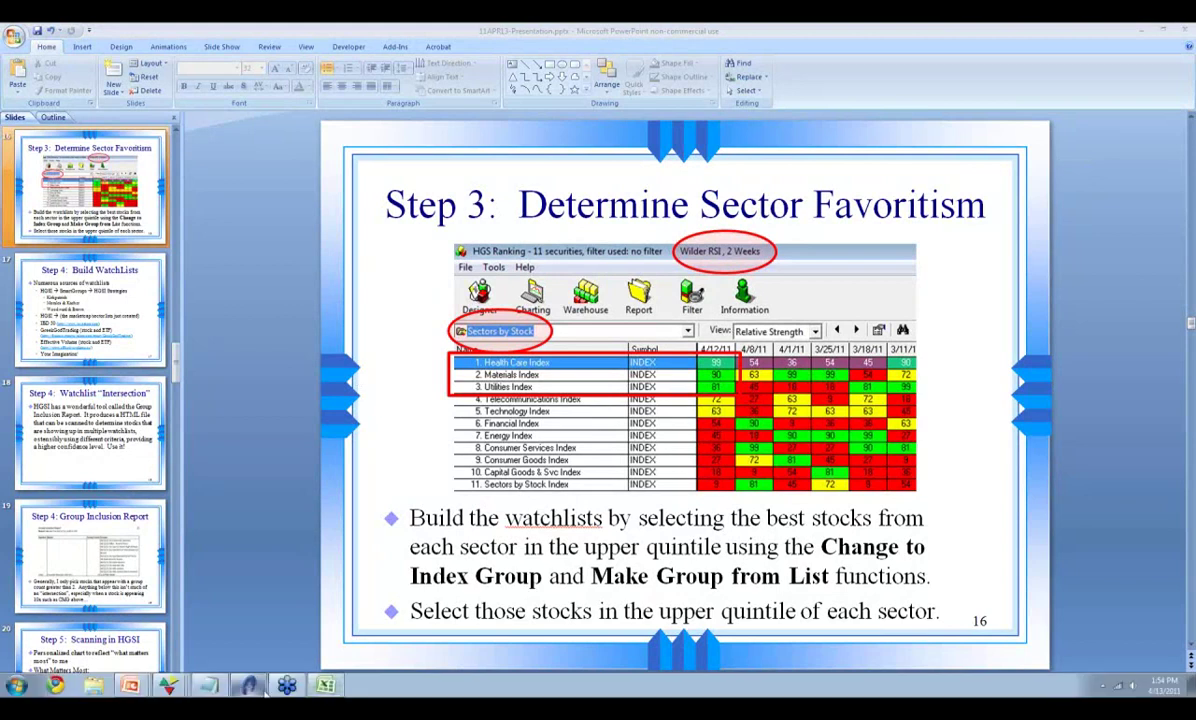
mouse_move(162, 685)
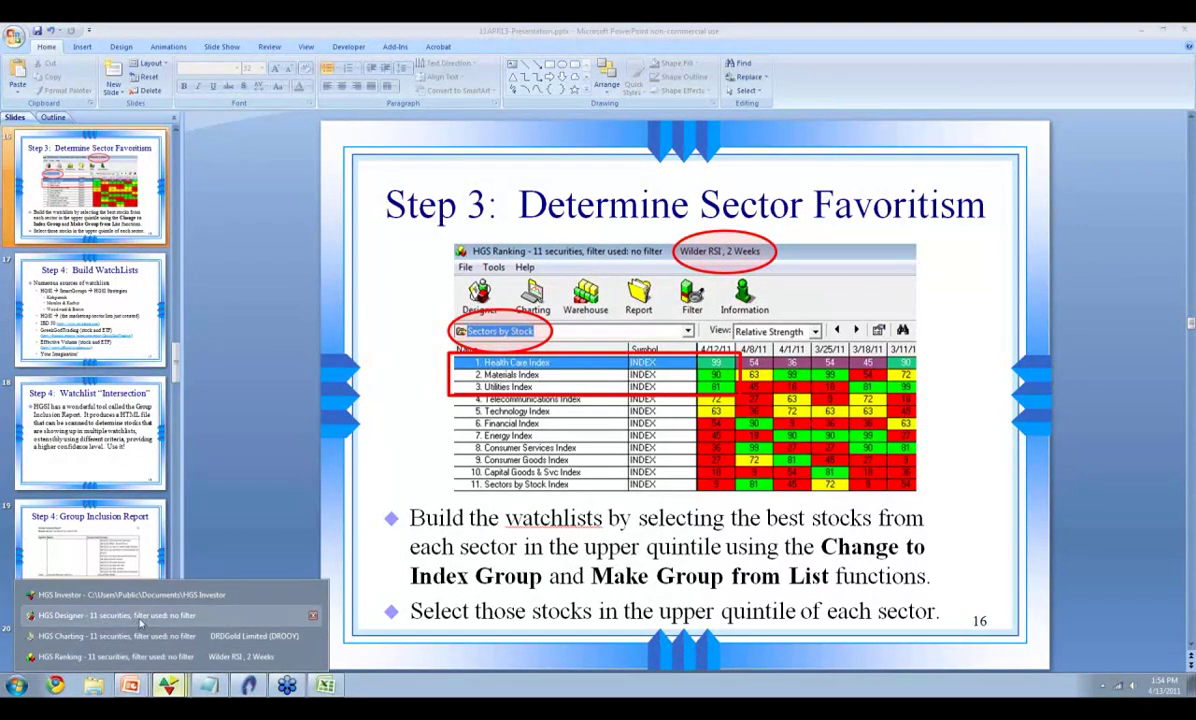
click(140, 617)
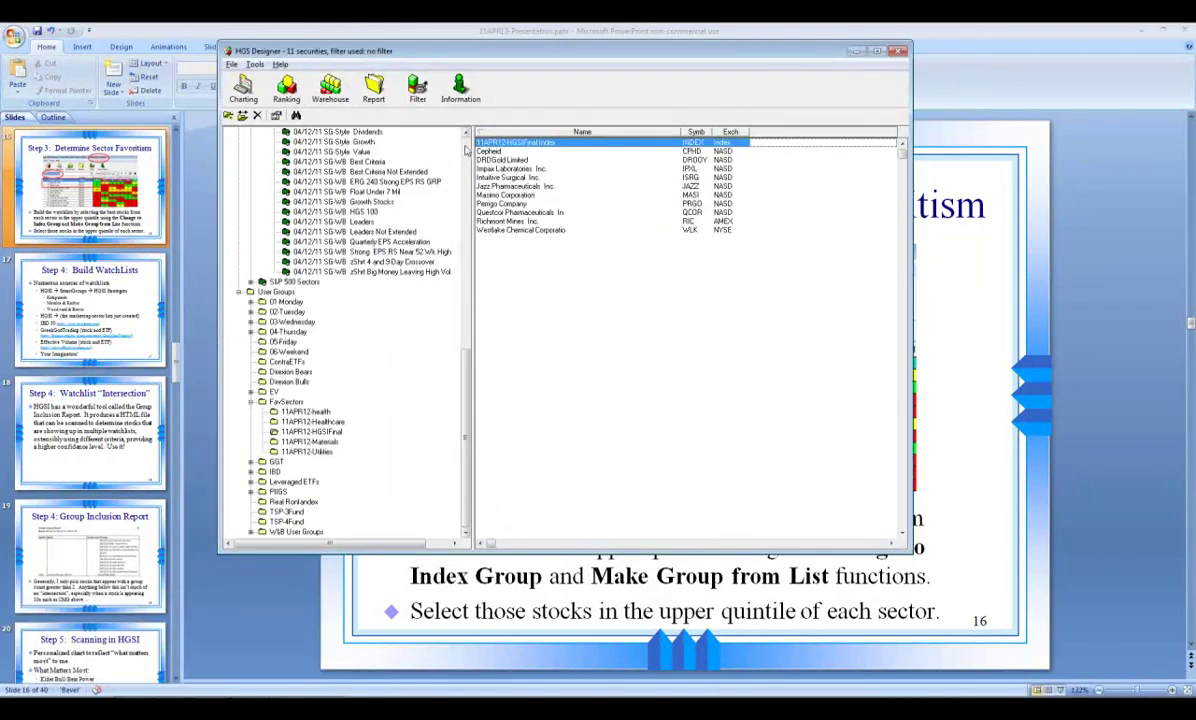
scroll(465, 148, up, 5)
scroll(465, 148, up, 3)
Return to HGS Charting, load the Major Market Indexes group and chart the Dow Industrials.
mouse_move(172, 688)
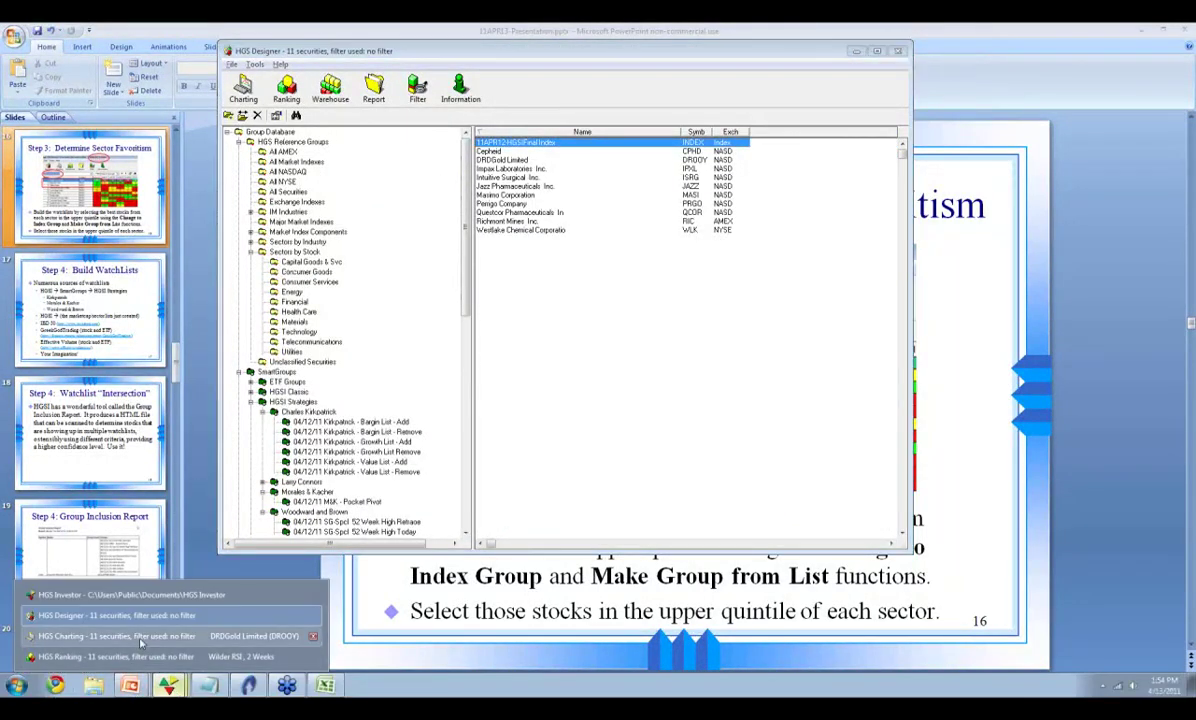
click(141, 638)
click(79, 95)
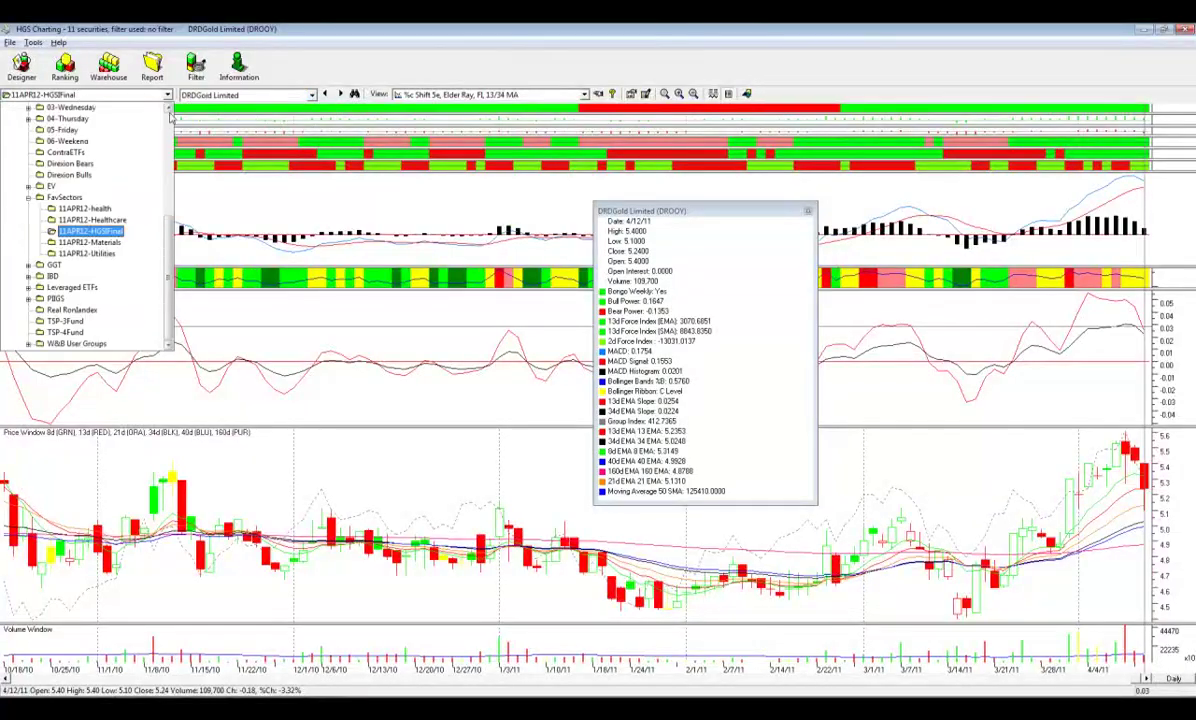
scroll(72, 240, up, 5)
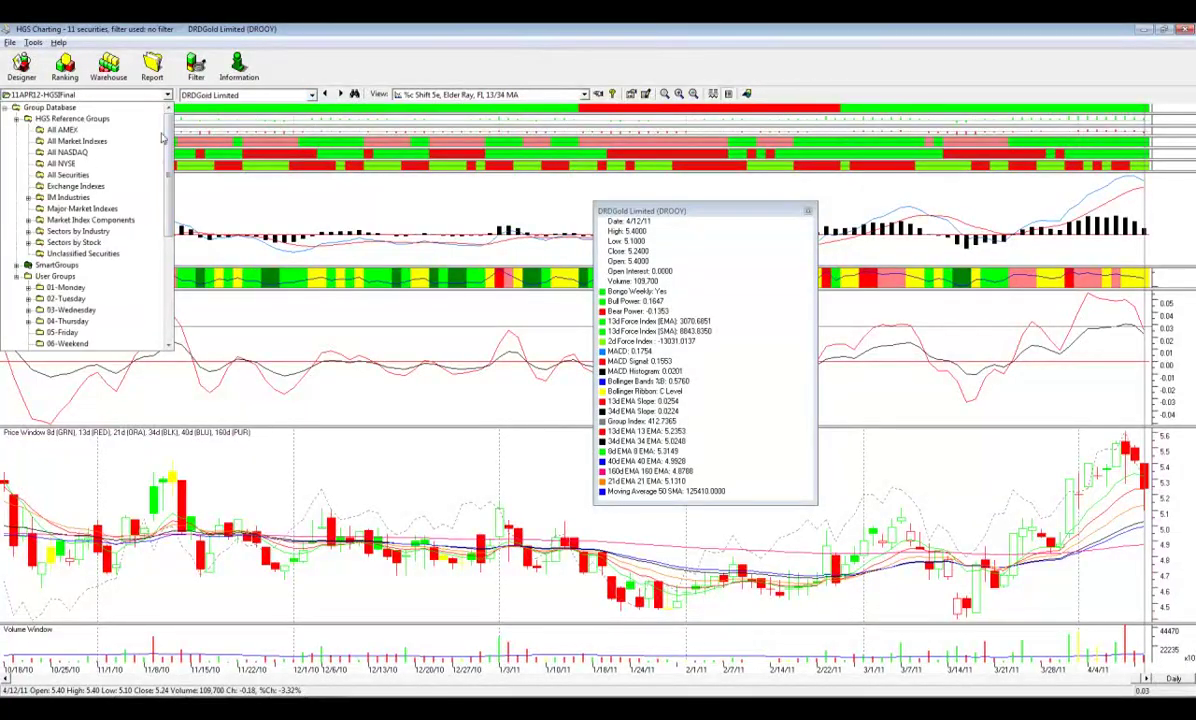
click(62, 208)
click(250, 95)
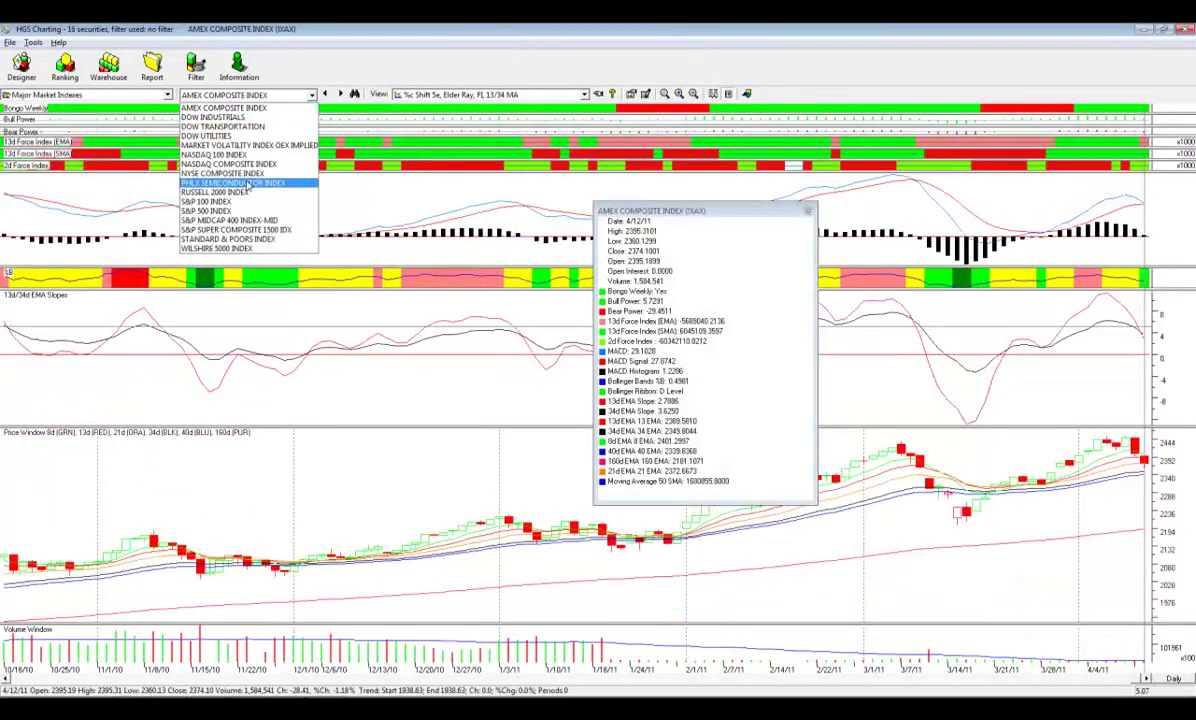
click(251, 119)
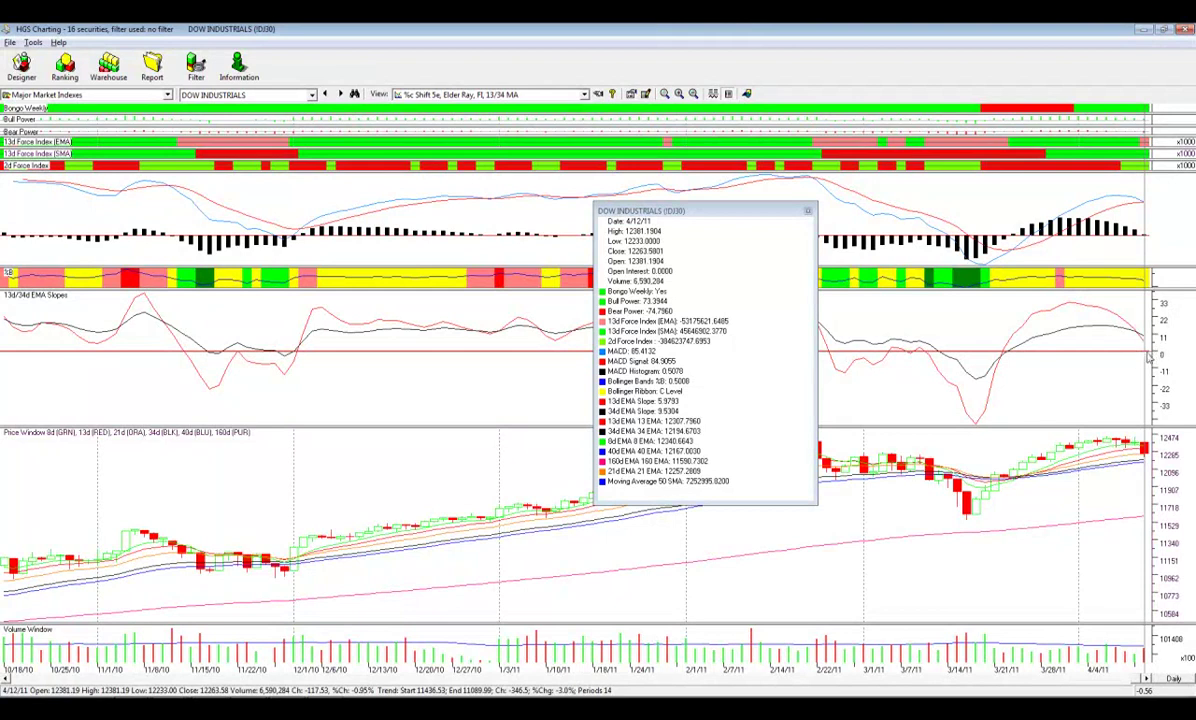
Chart the Russell 2000 Index and inspect its 13d/34d EMA slopes at the 4/12/11 bar.
click(312, 95)
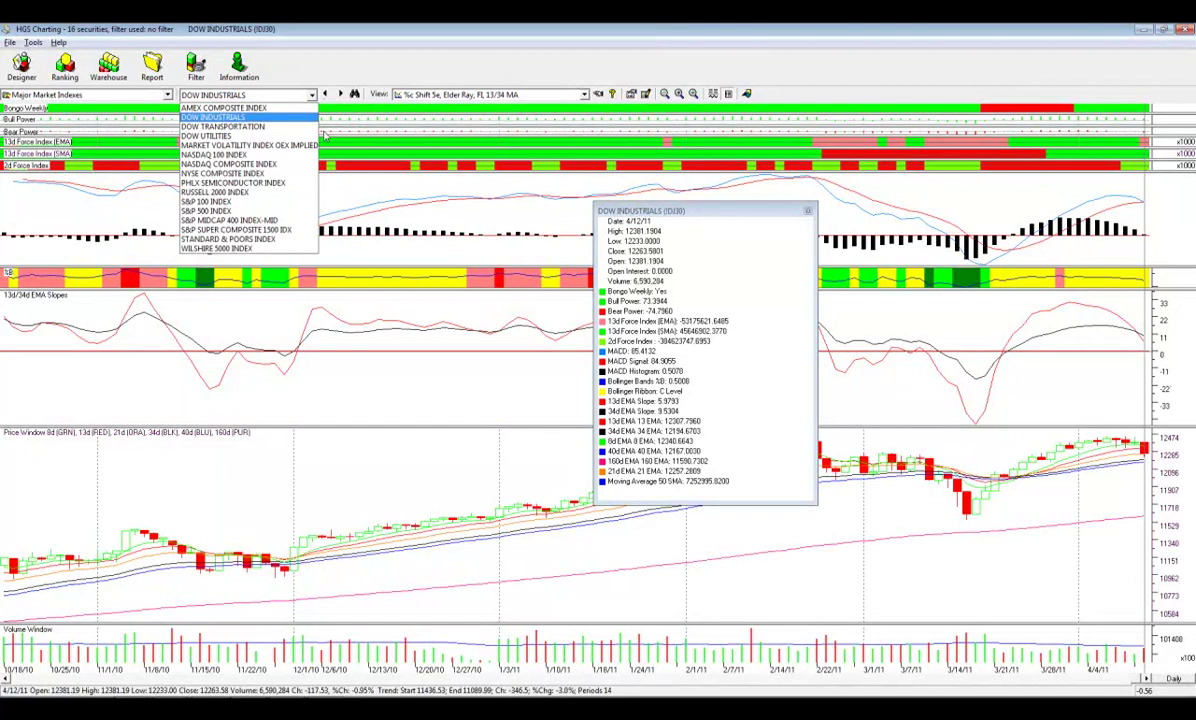
click(277, 193)
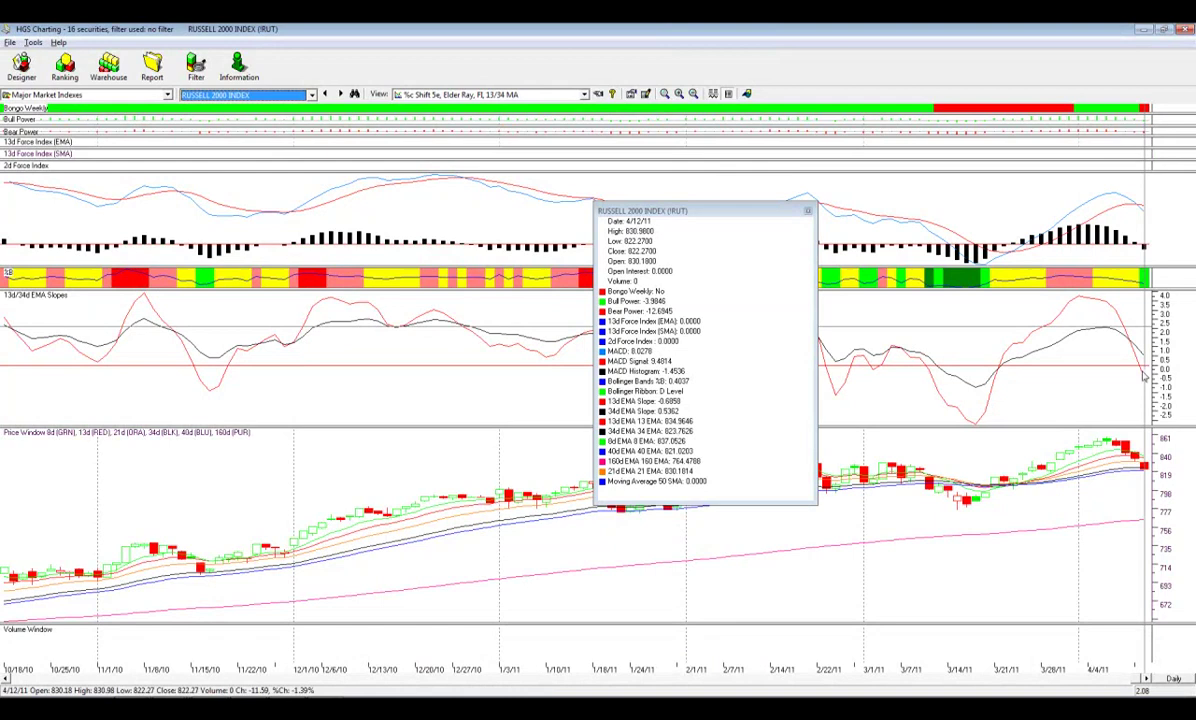
click(1144, 378)
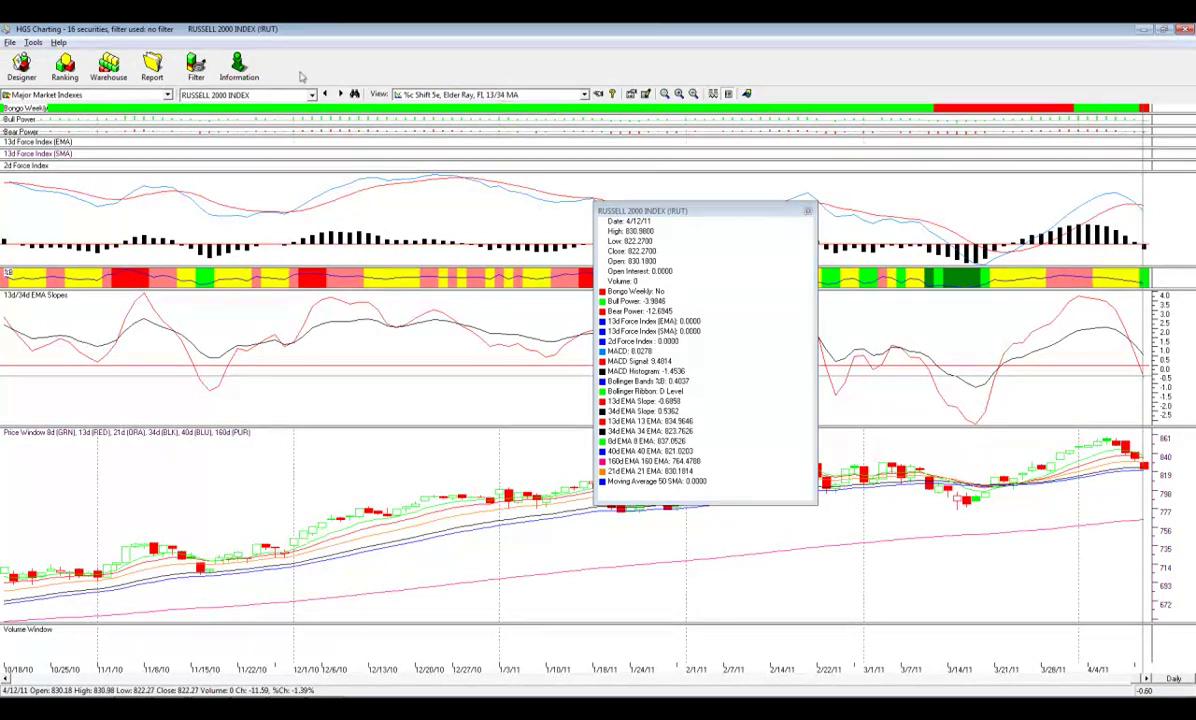
Review the Dow Utilities chart and return to the Dow Industrials chart.
click(270, 95)
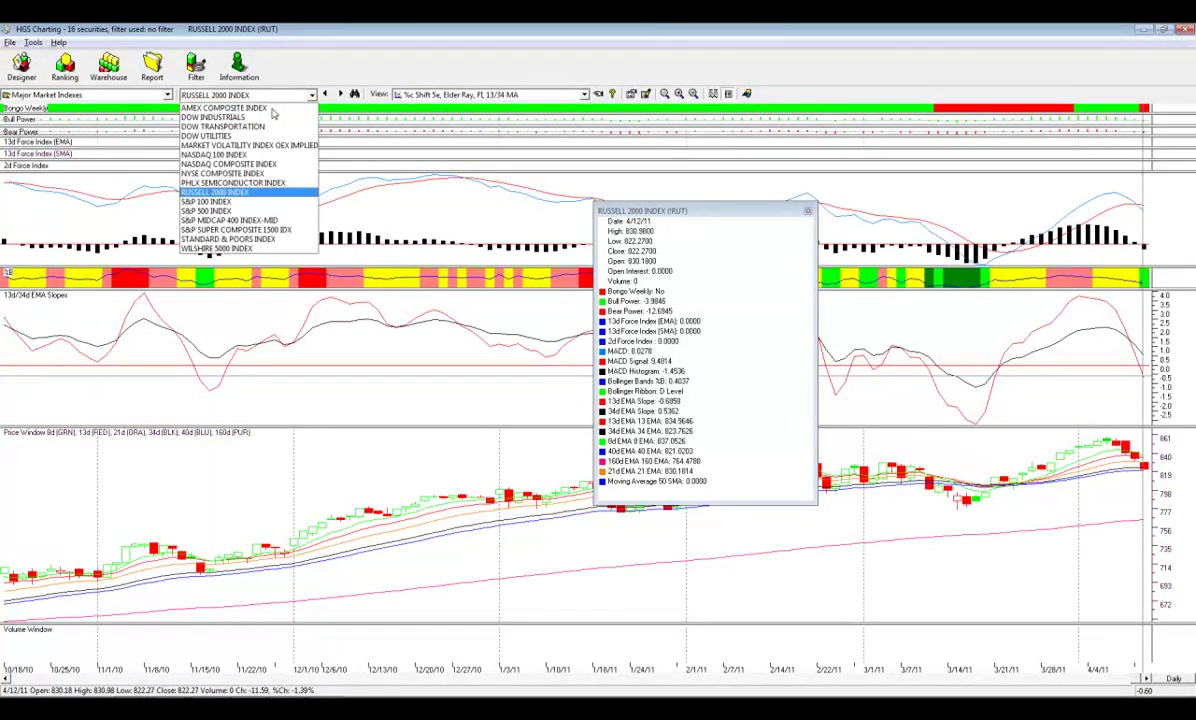
click(272, 136)
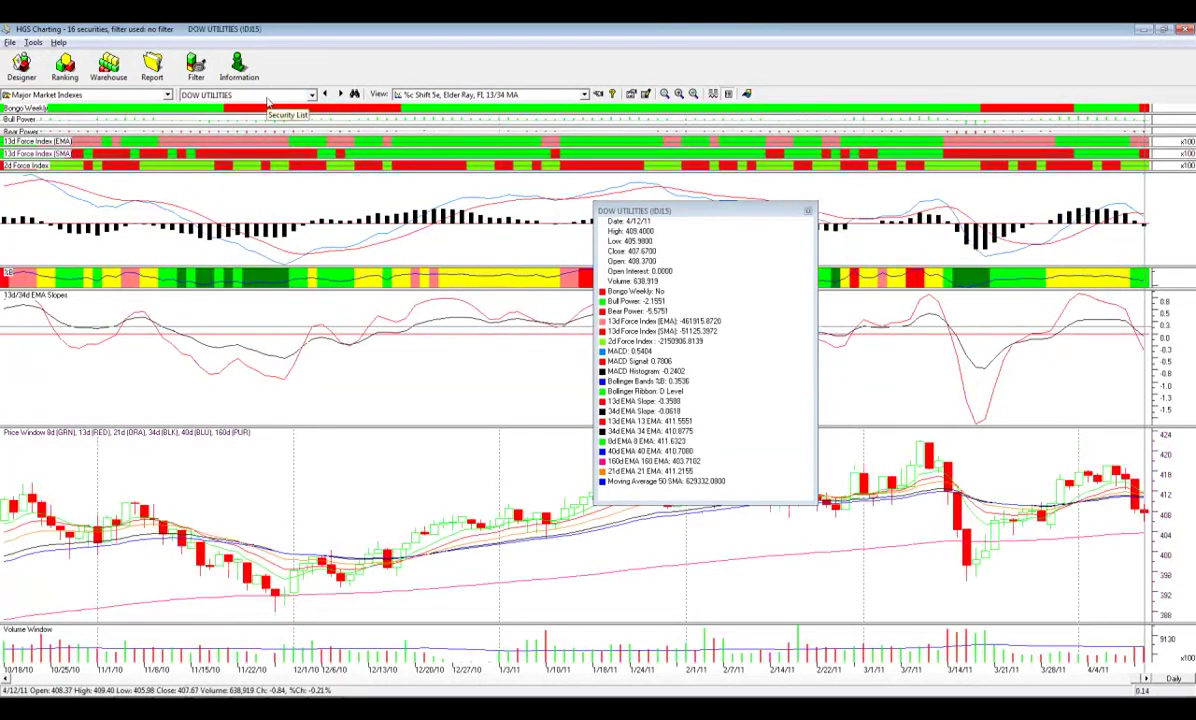
click(255, 94)
click(250, 117)
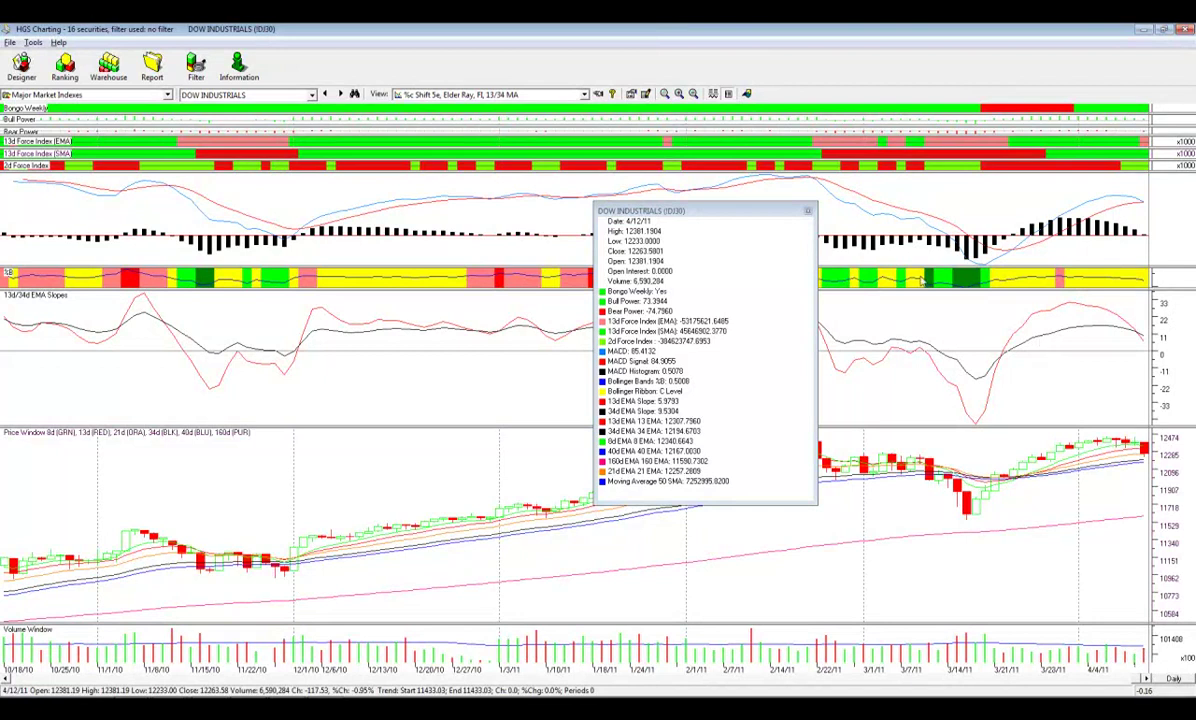
Apply the zz LargeCapsVsSmallCaps chart view to the Dow Industrials and close the data window.
click(395, 94)
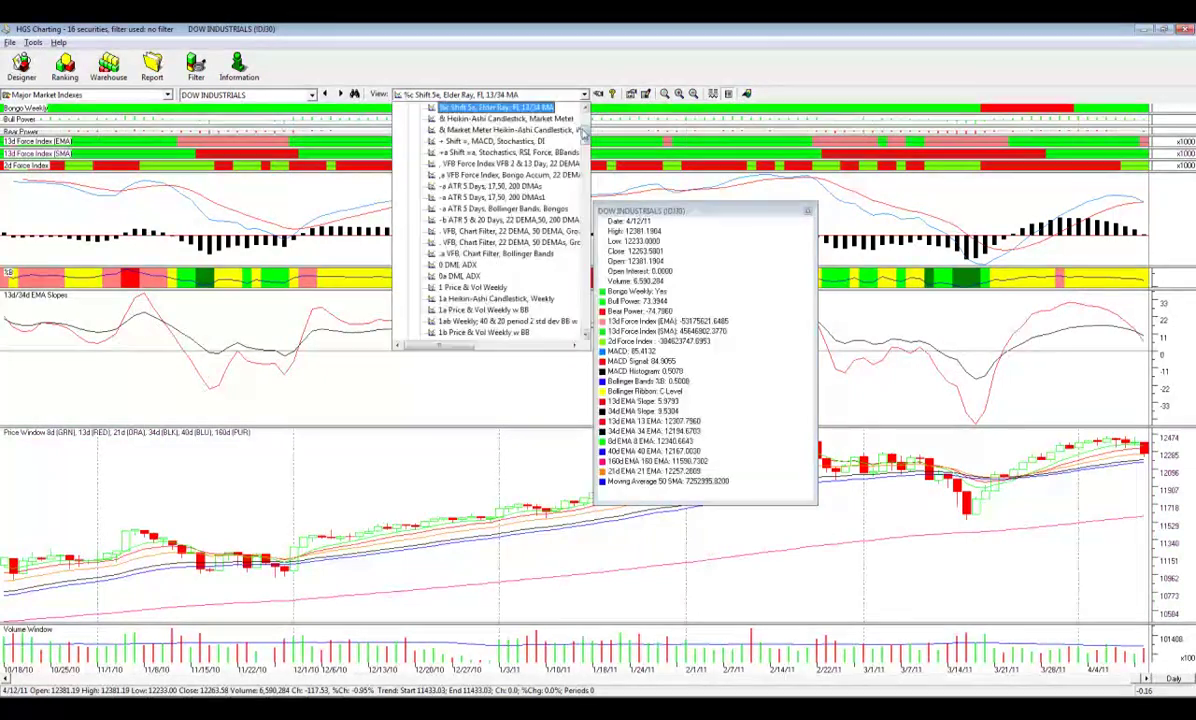
scroll(587, 138, down, 1)
scroll(587, 138, up, 2)
click(528, 107)
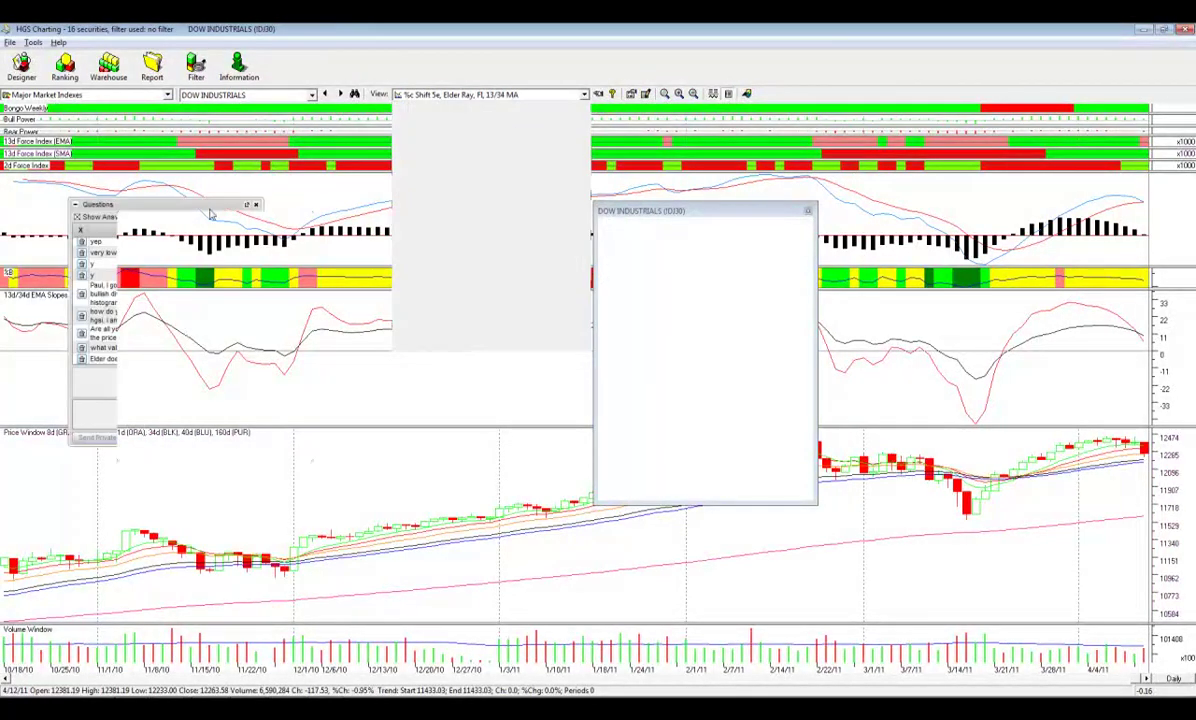
click(528, 94)
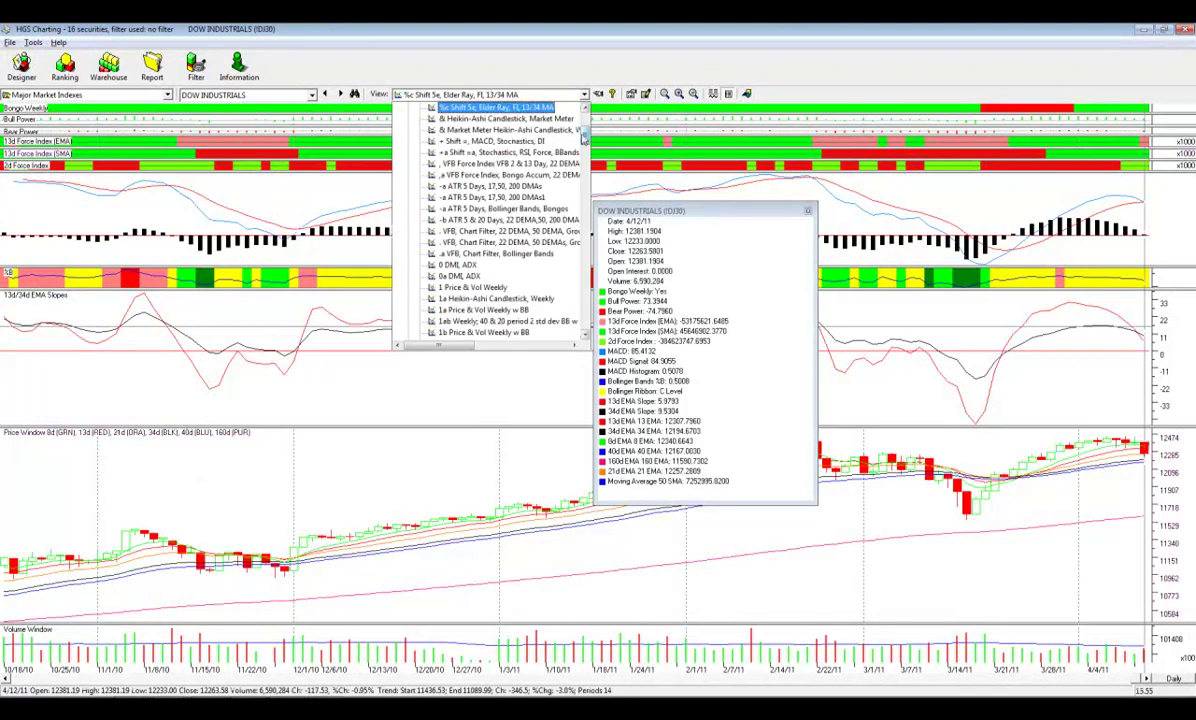
scroll(585, 138, down, 3)
click(466, 305)
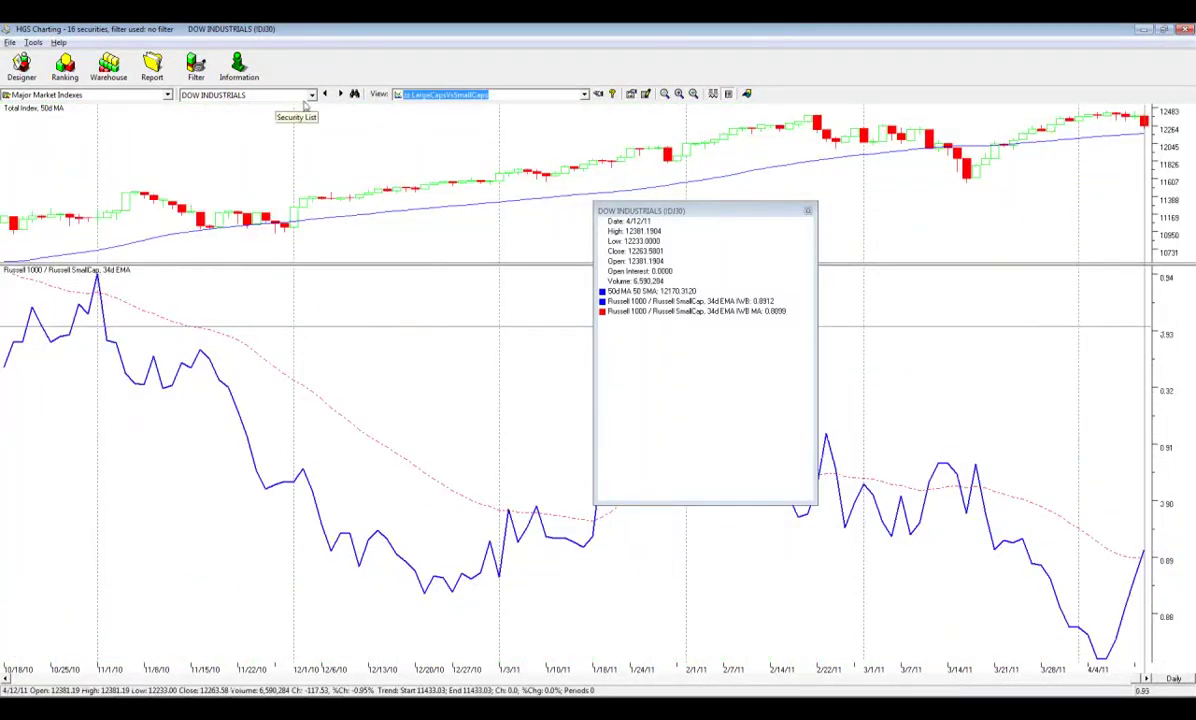
click(808, 210)
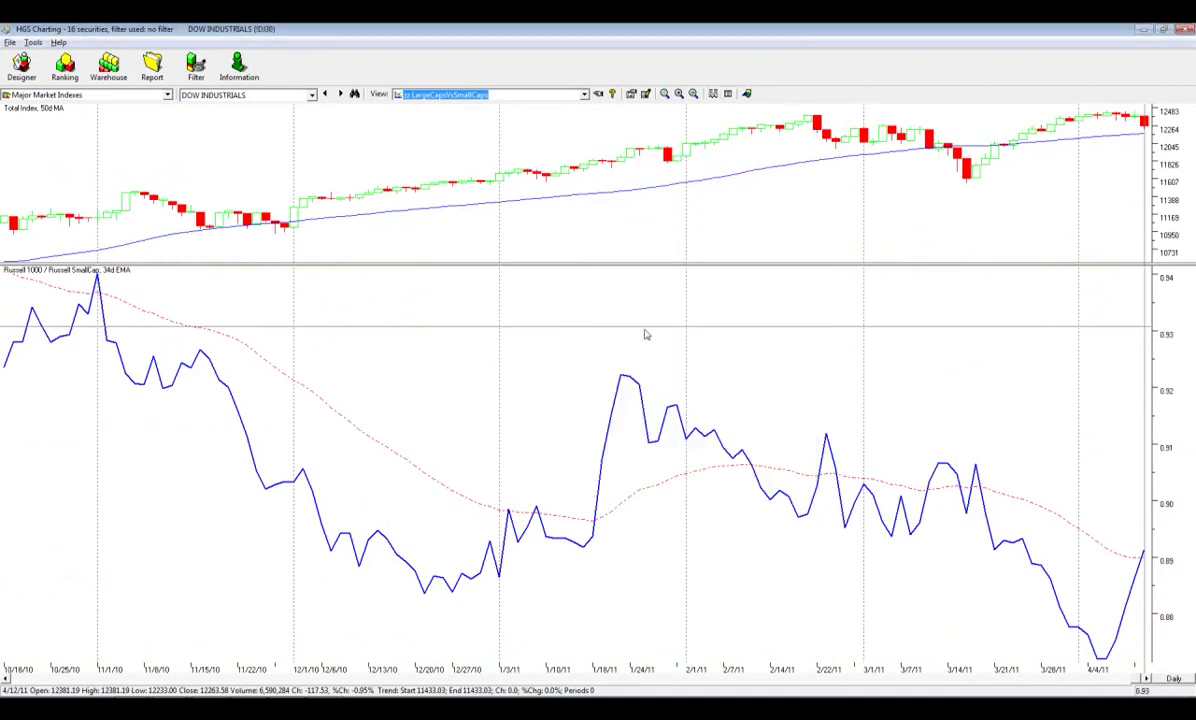
Examine the Russell 1000 / Russell SmallCap ratio over its history back to 2004 and at the latest 4/12/11 bar.
click(692, 93)
click(692, 93)
click(692, 93)
click(692, 93)
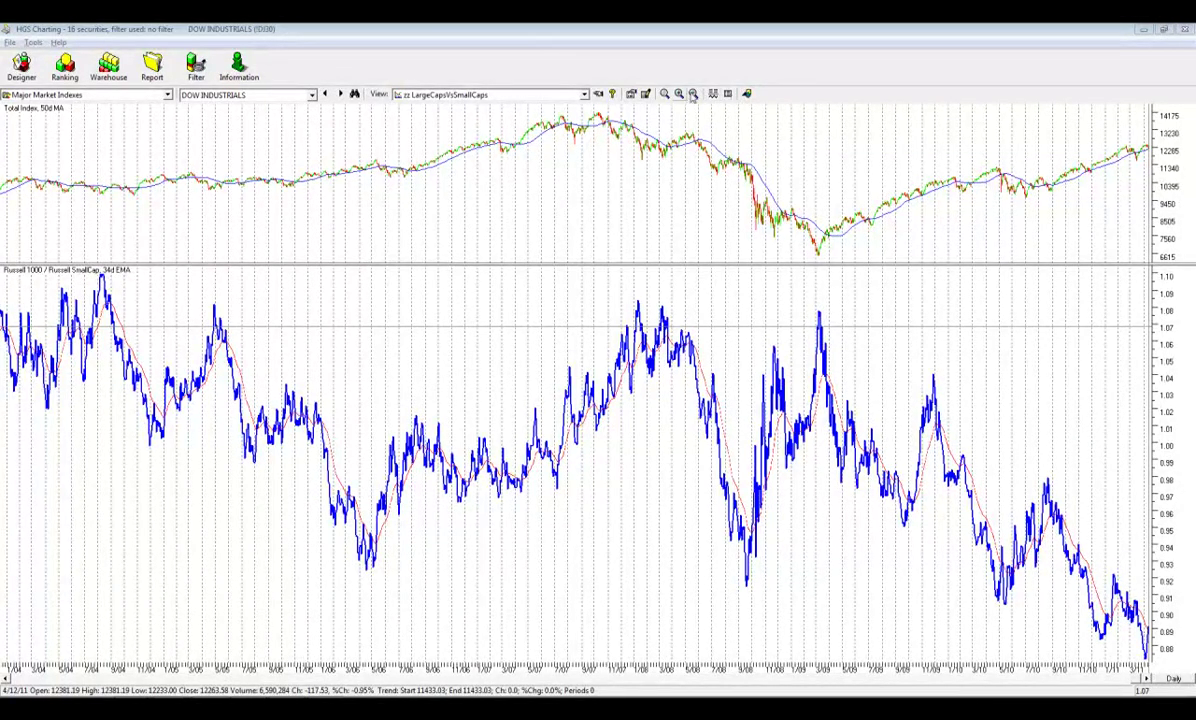
click(679, 93)
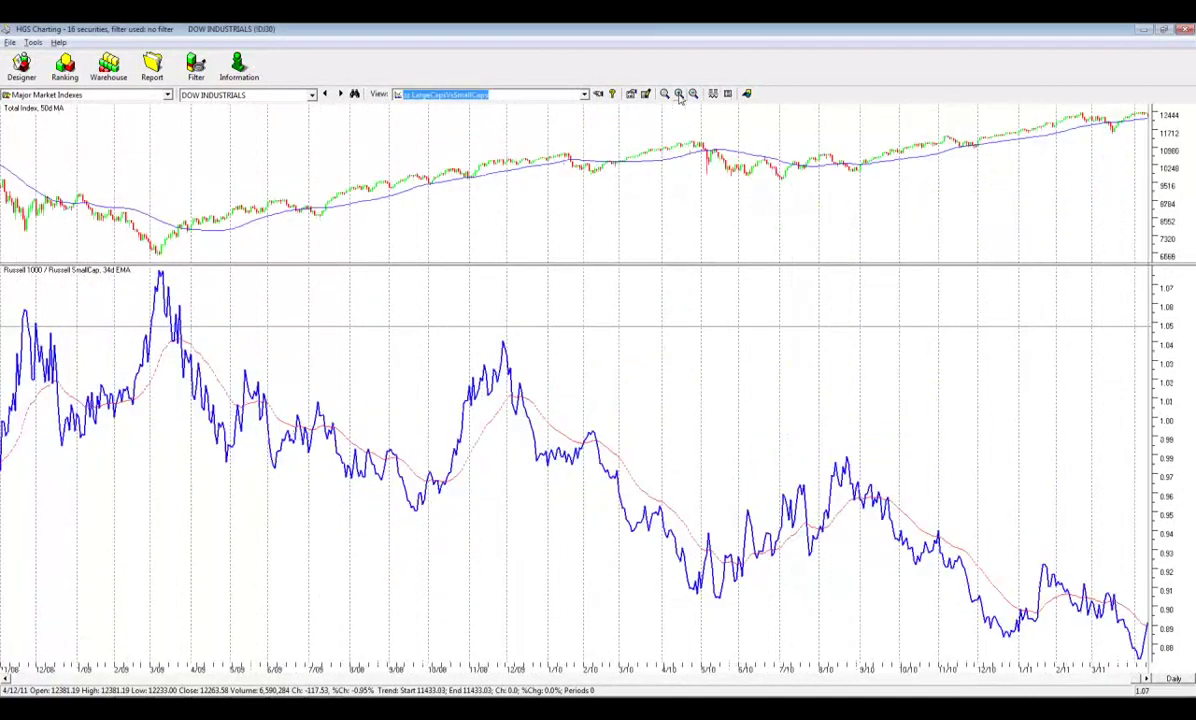
click(679, 93)
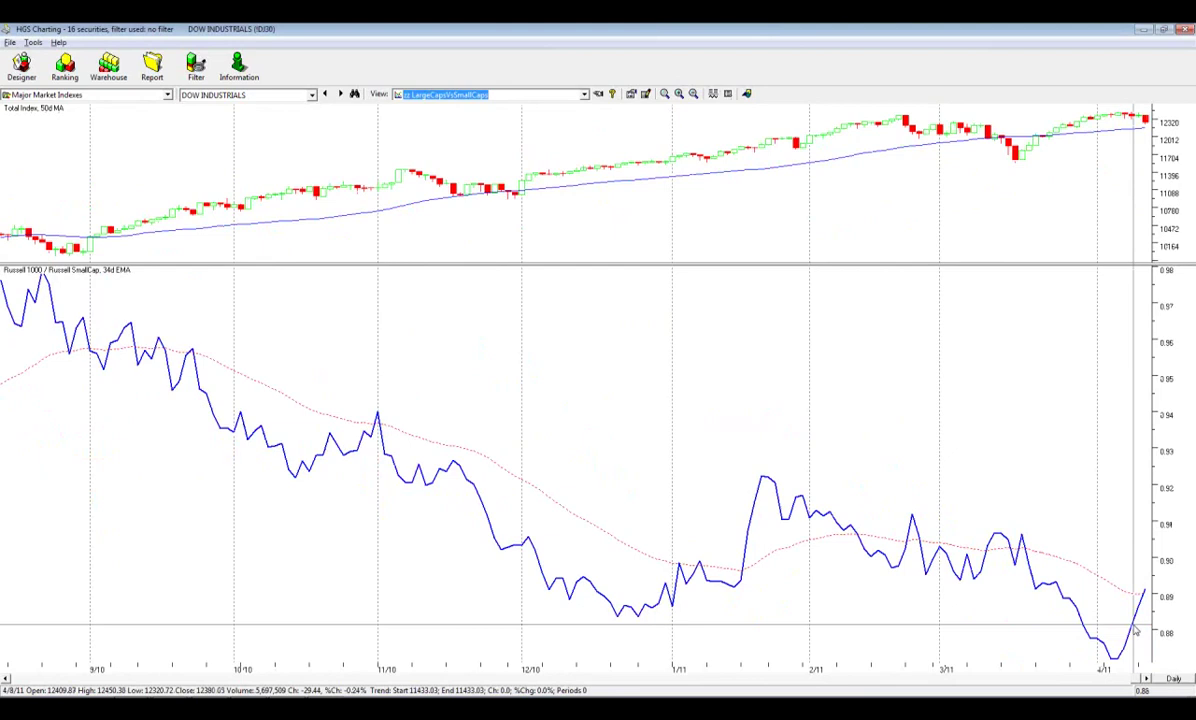
click(1149, 600)
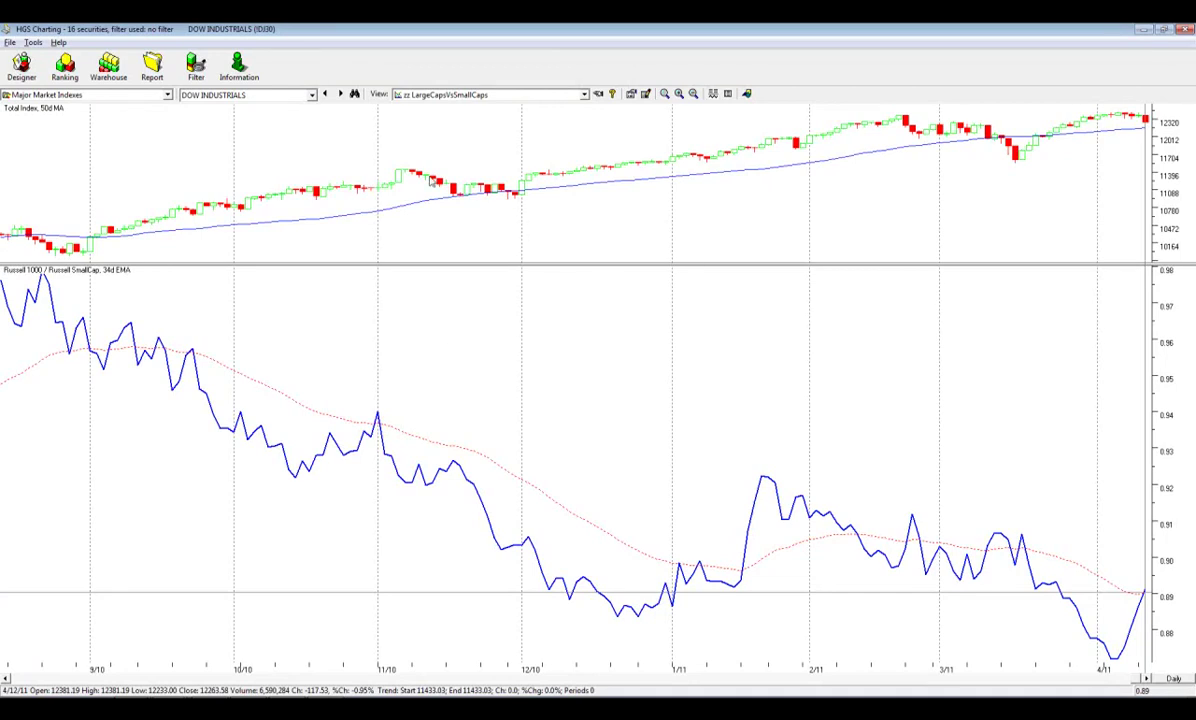
Restore the %c Shift 5e, Elder Ray, FI, 13/34 MA chart view and narrow the charted period to about December 2010 through April 2011.
click(430, 94)
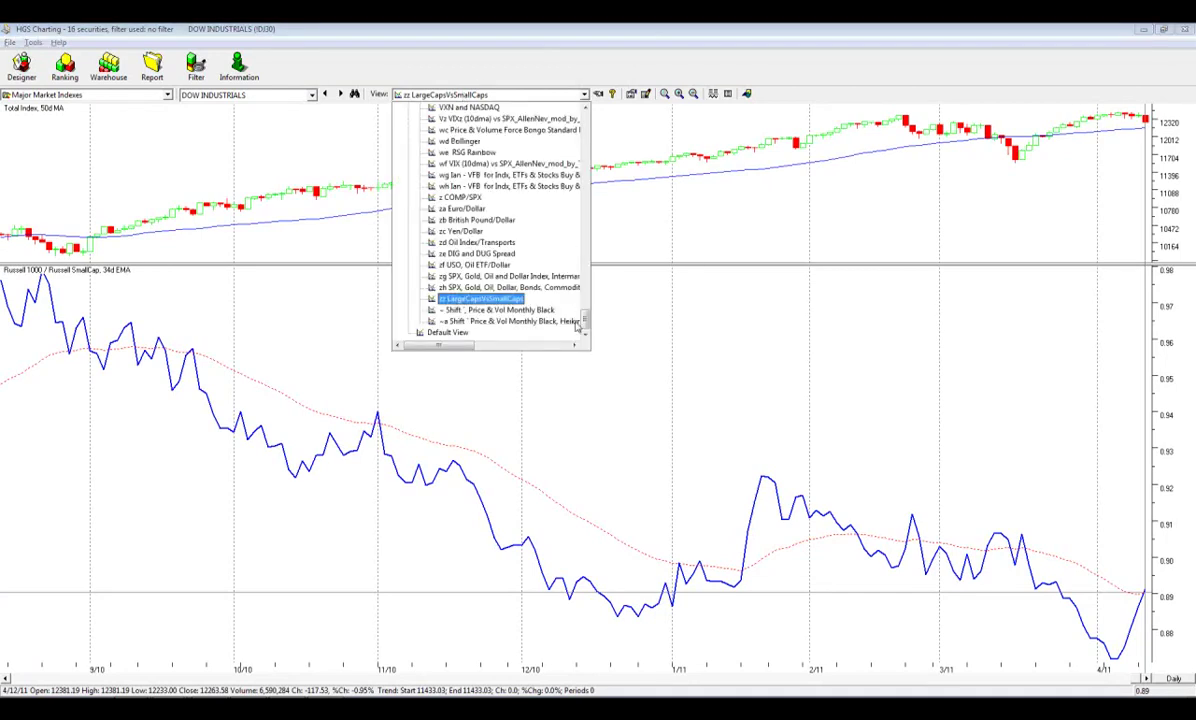
drag(584, 318, 598, 137)
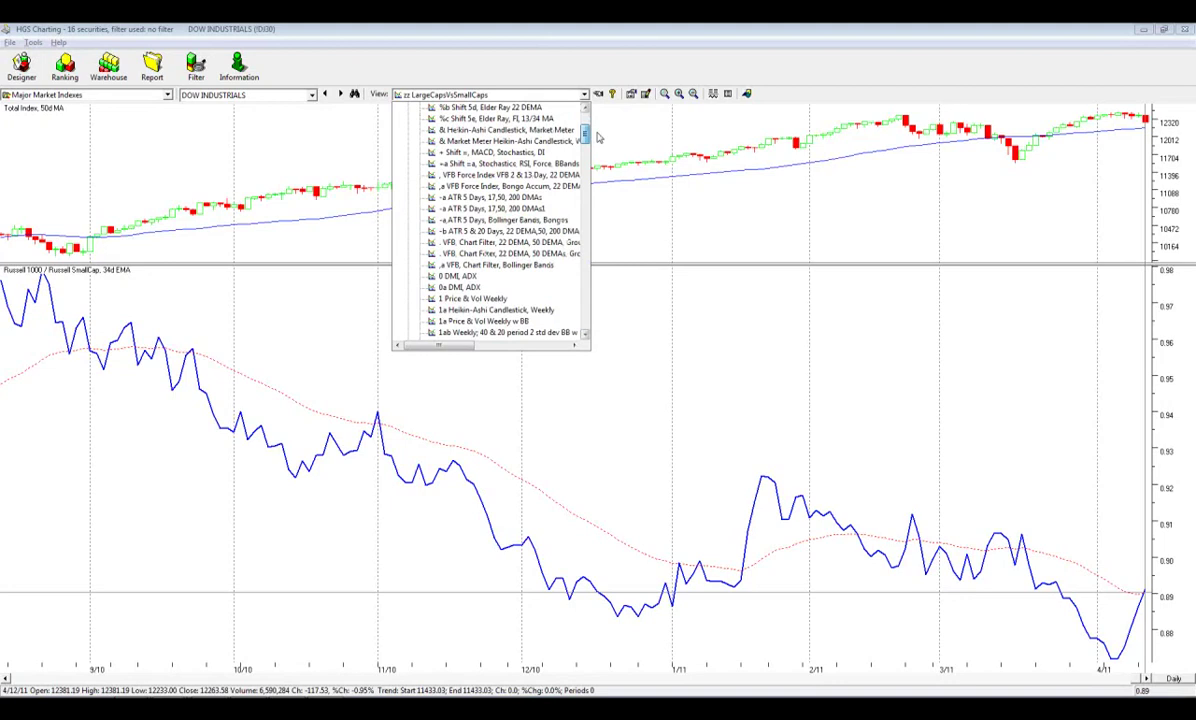
drag(598, 137, 603, 118)
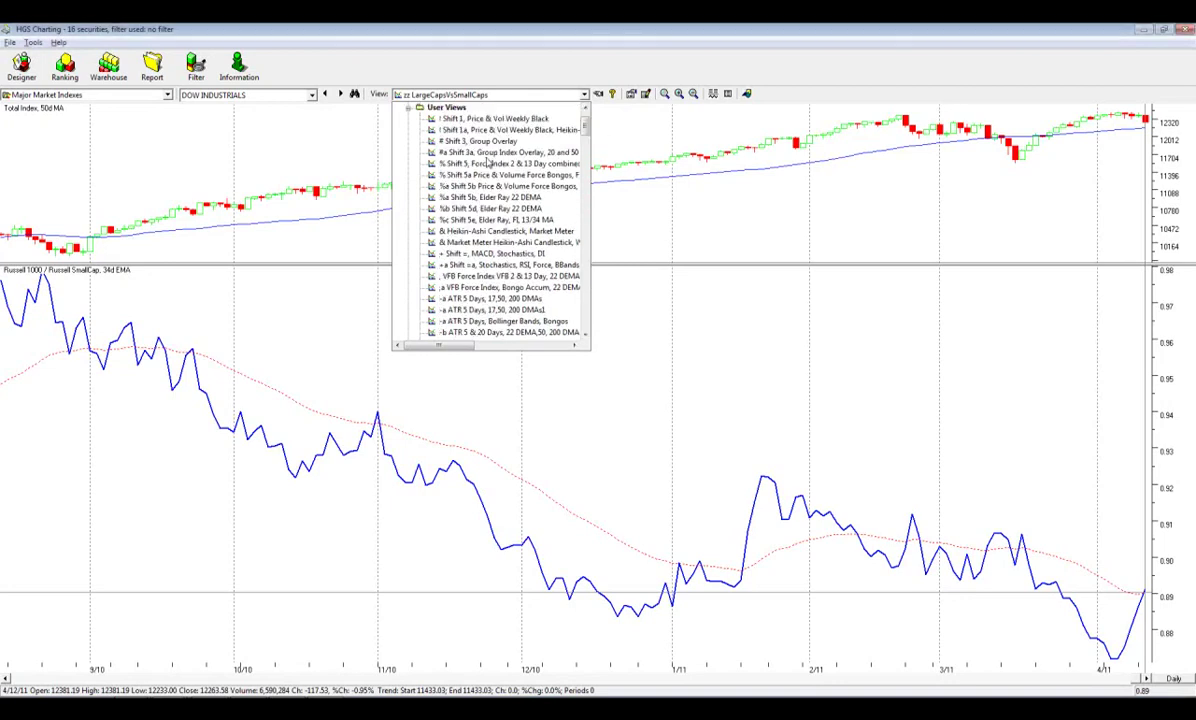
click(722, 165)
click(478, 98)
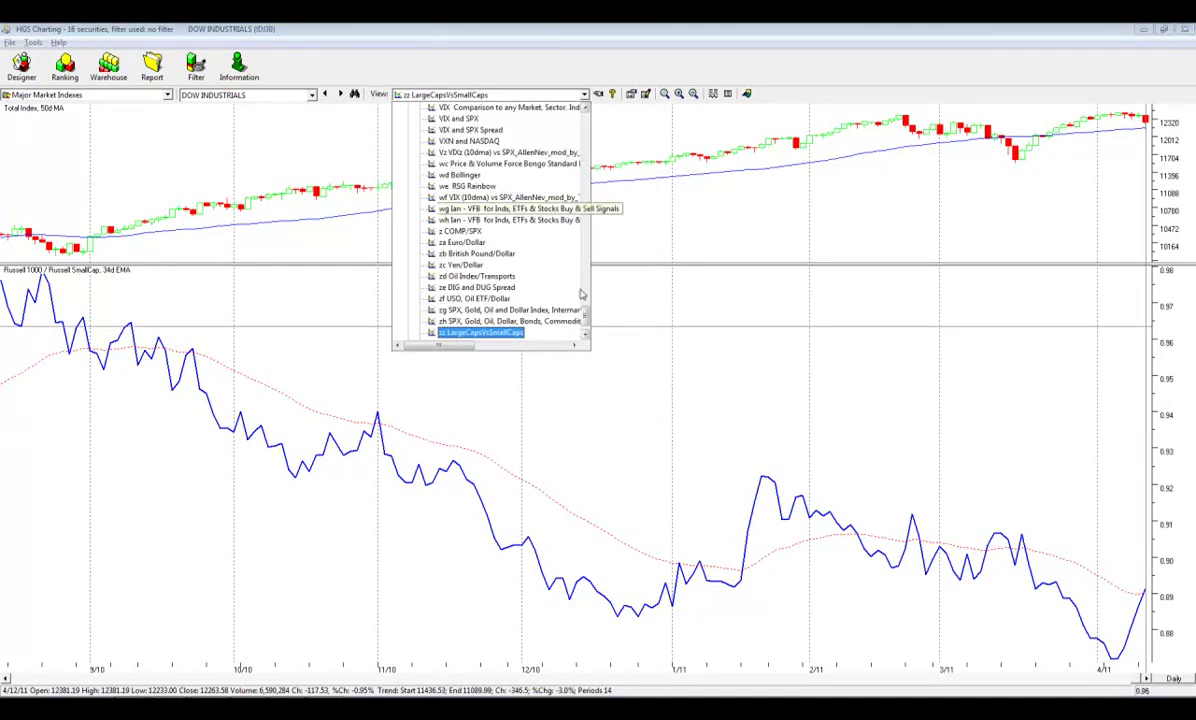
drag(585, 322, 590, 133)
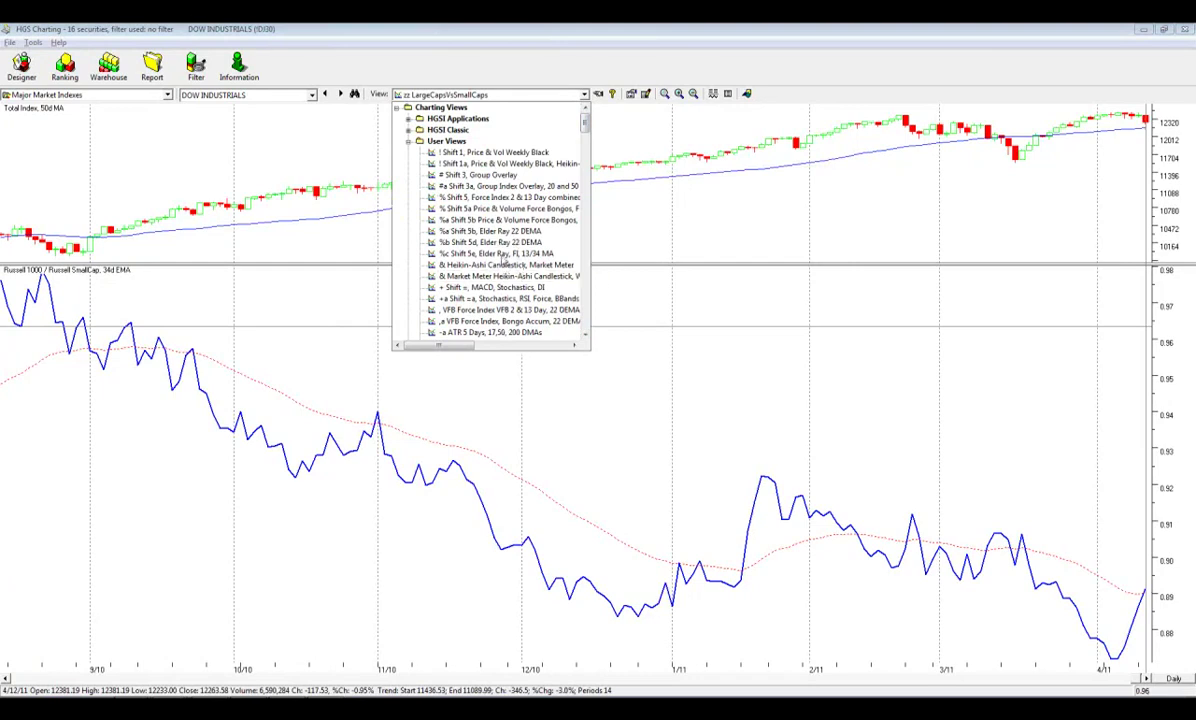
click(480, 253)
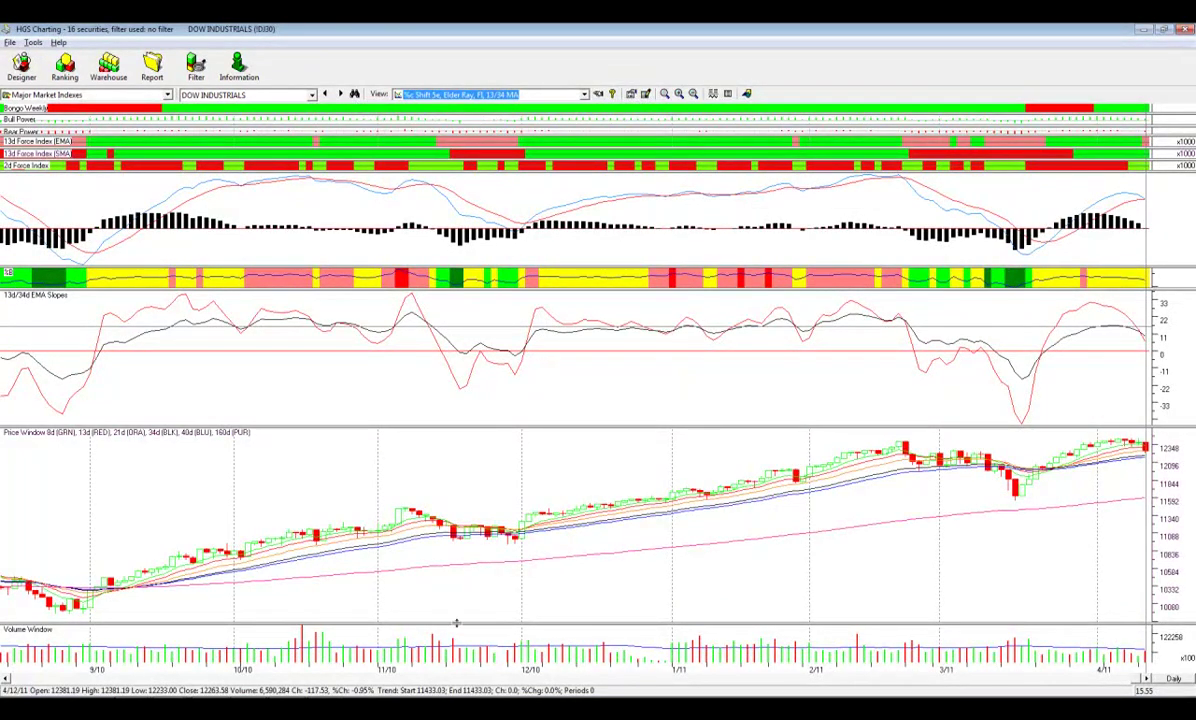
click(679, 94)
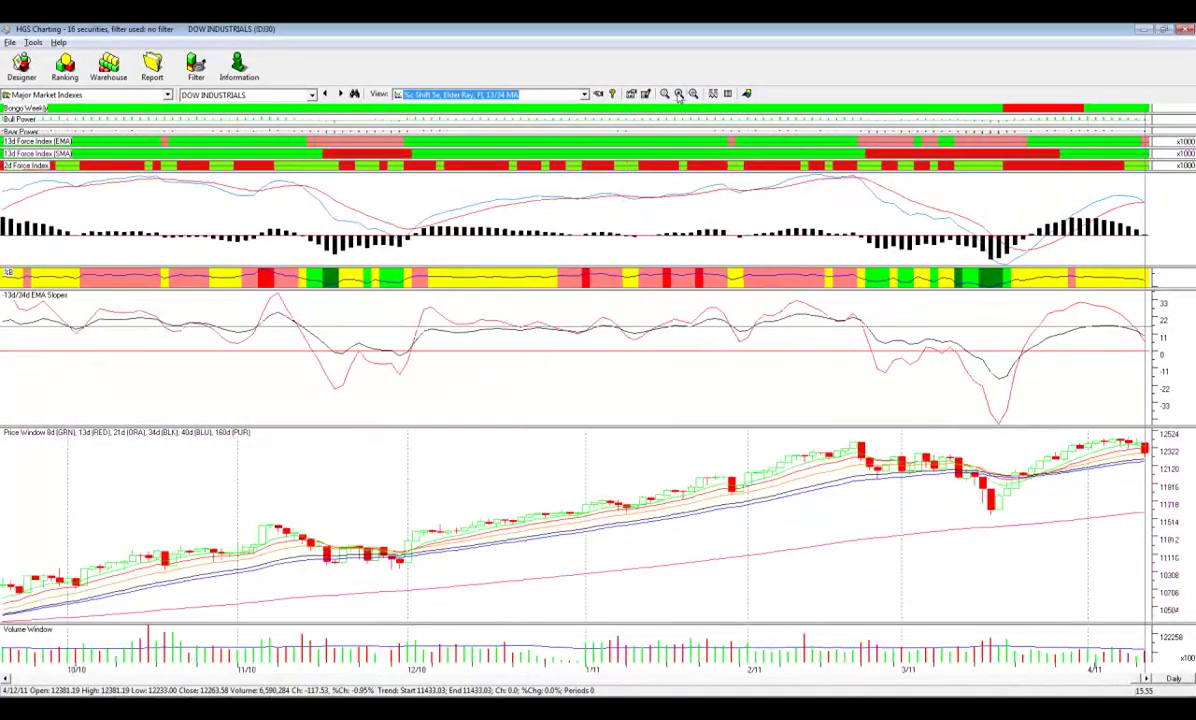
click(679, 94)
click(679, 94)
click(679, 94)
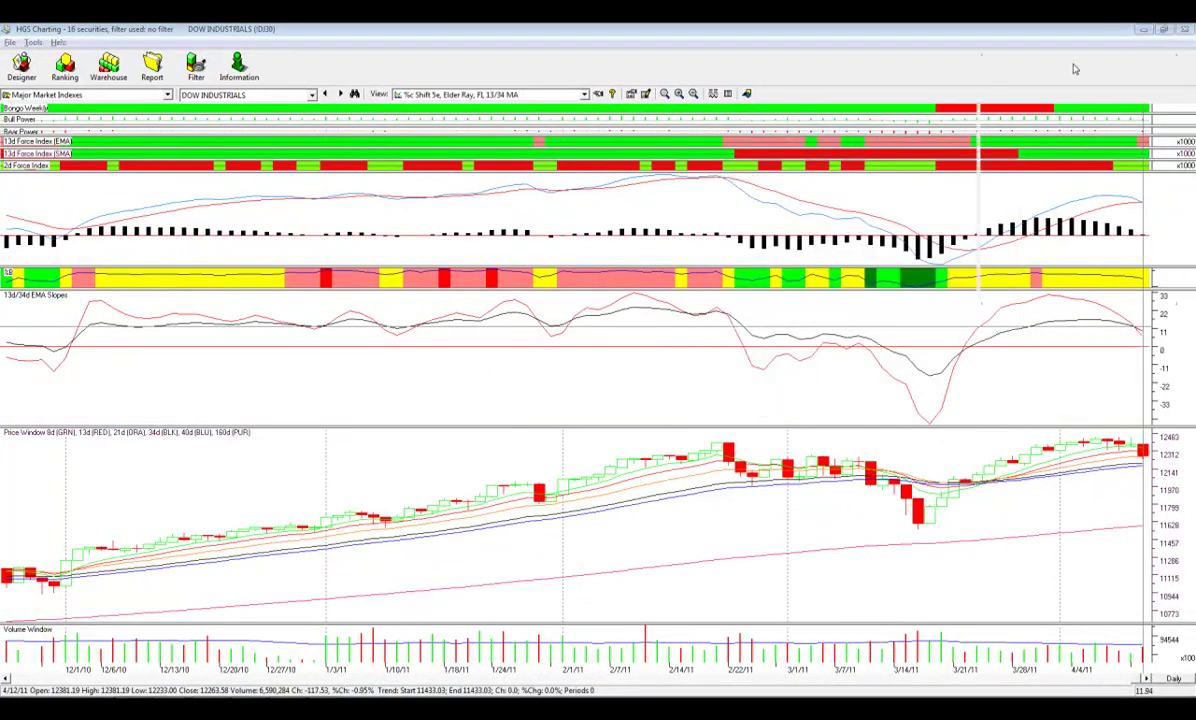
Switch to the running PowerPoint slide show of 11APR13-Presentation.
mouse_move(310, 690)
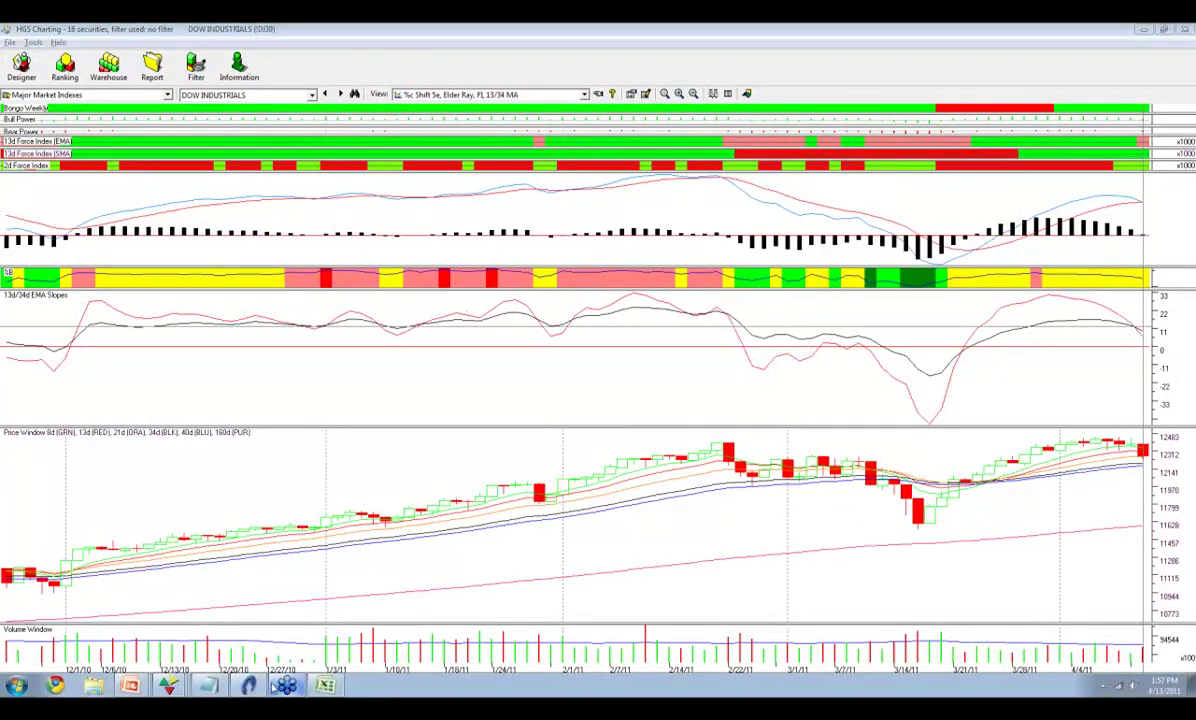
mouse_move(130, 685)
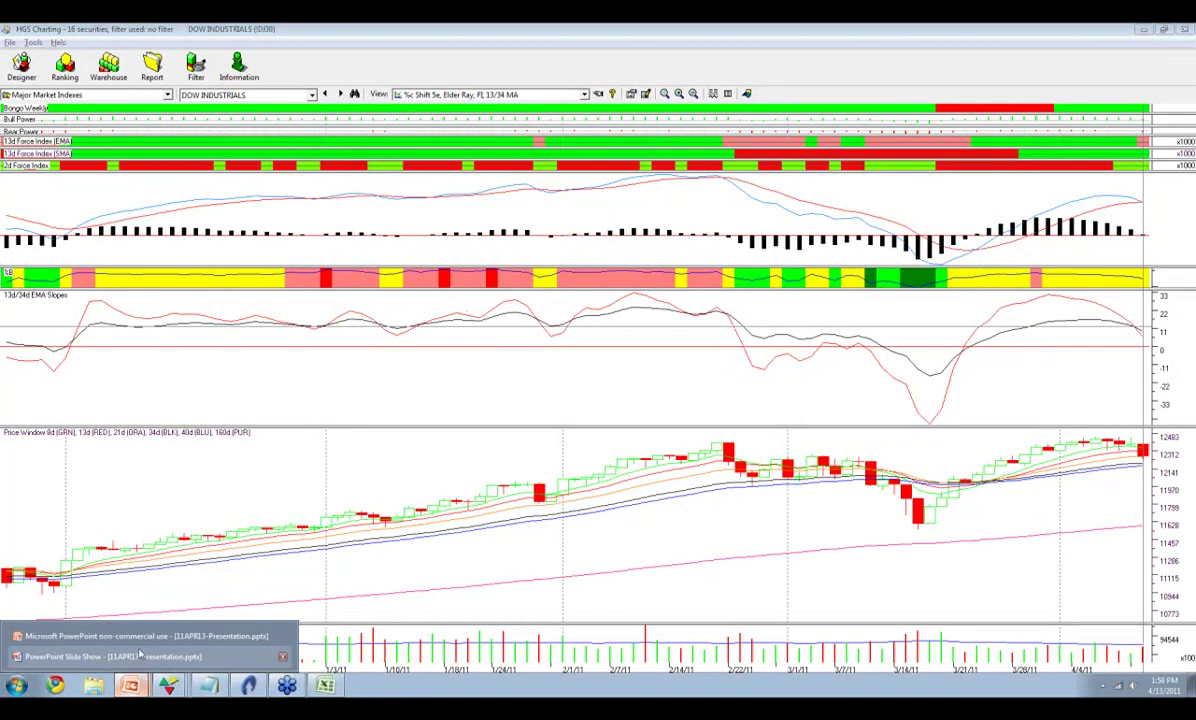
click(131, 658)
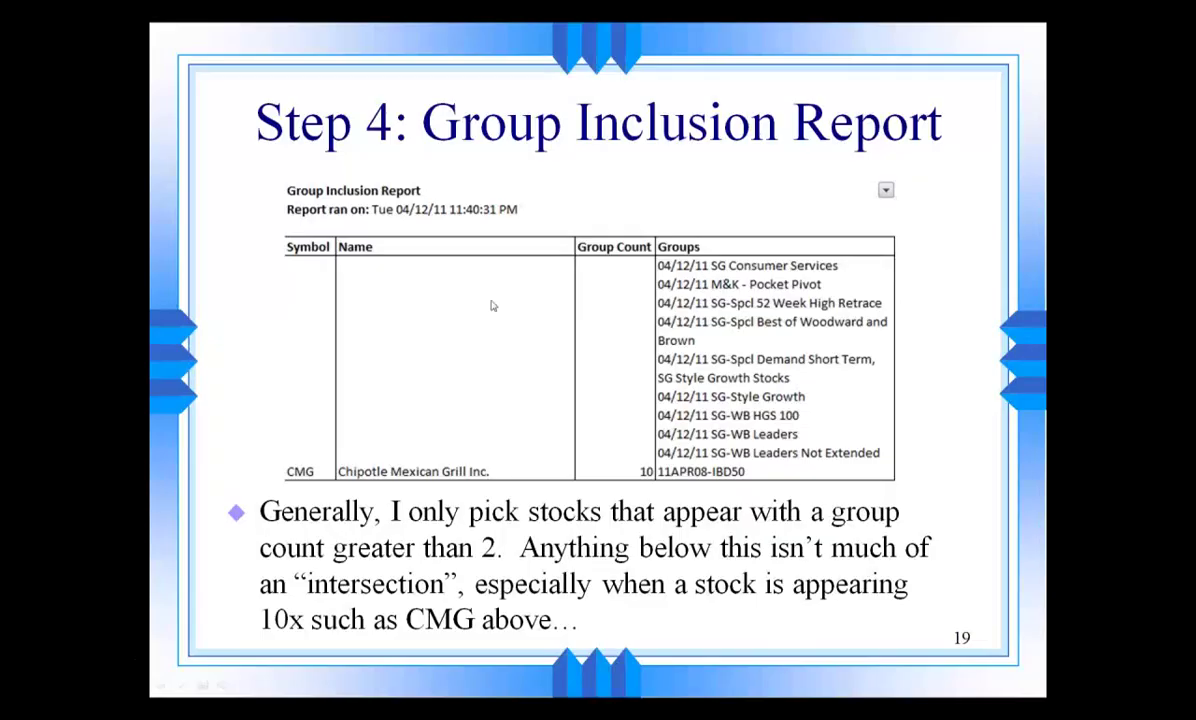
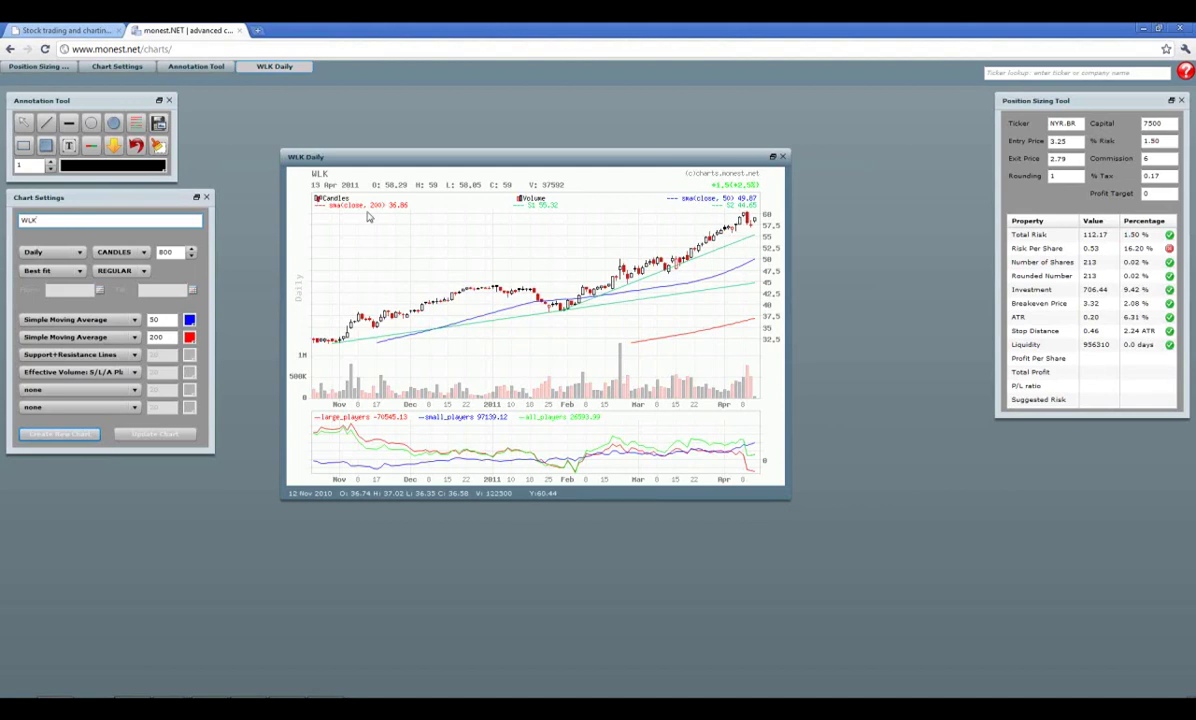
Switch to the PowerPoint presentation, highlight the "$*Volume > $10Msh" criterion on slide 25, and return to slide 26.
key(alt+Tab)
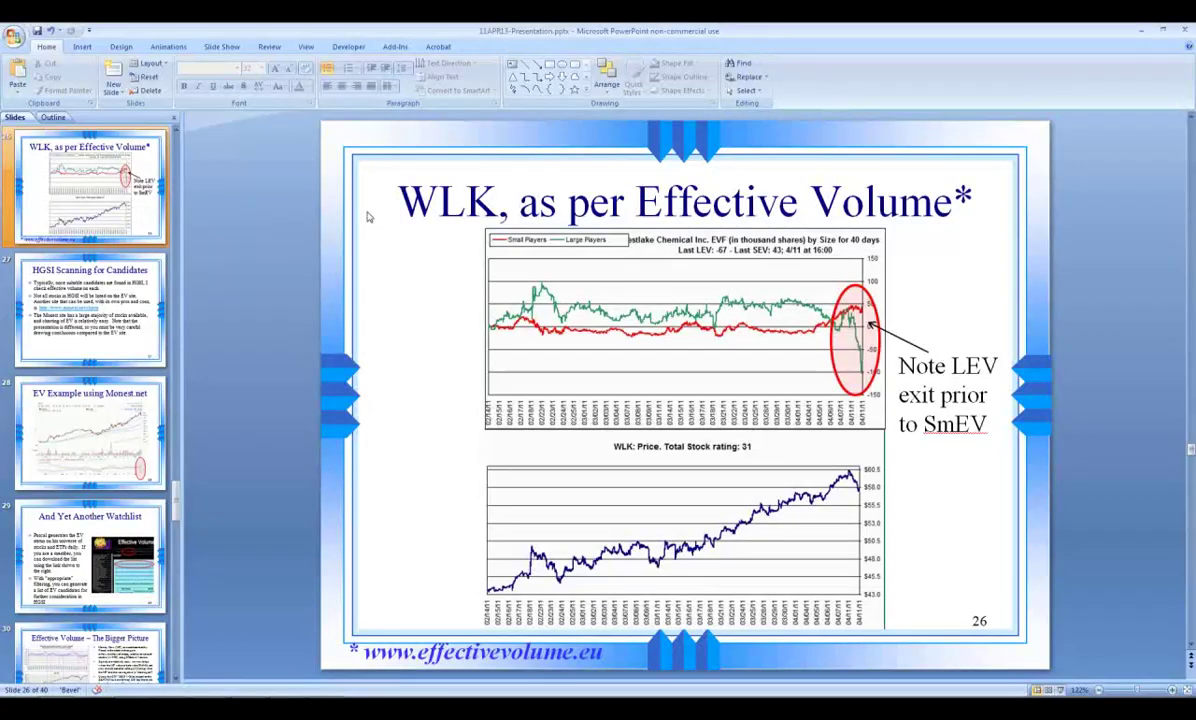
scroll(368, 216, up, 1)
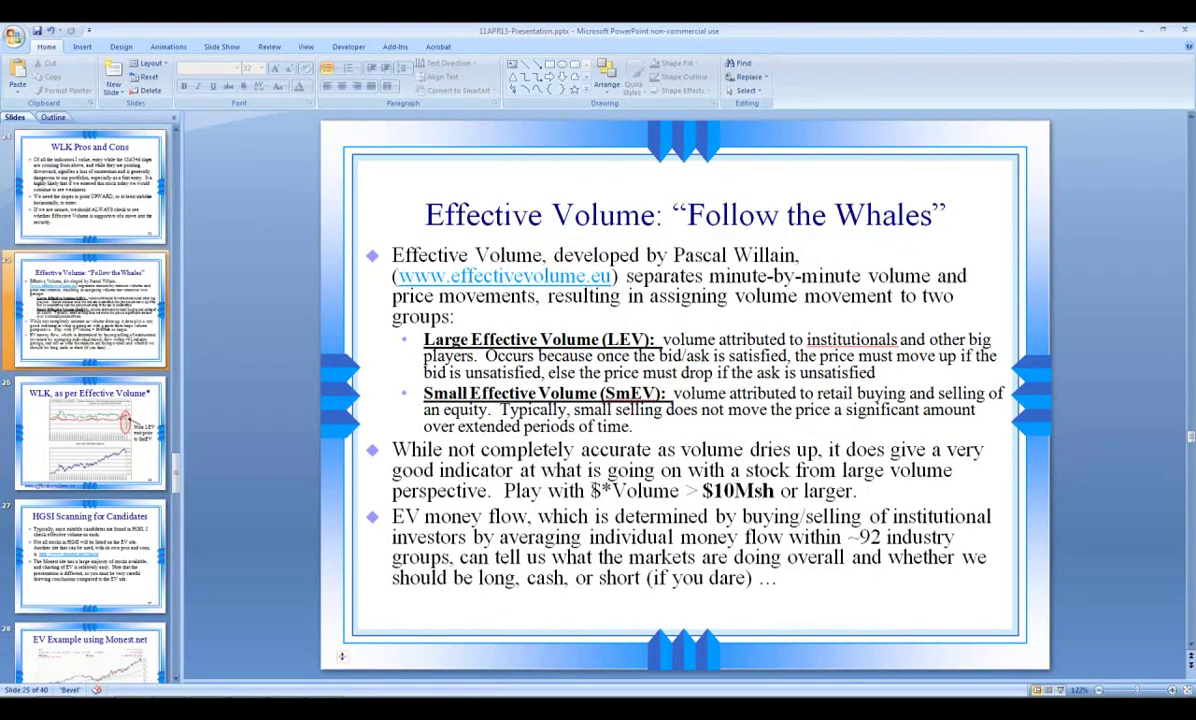
click(618, 492)
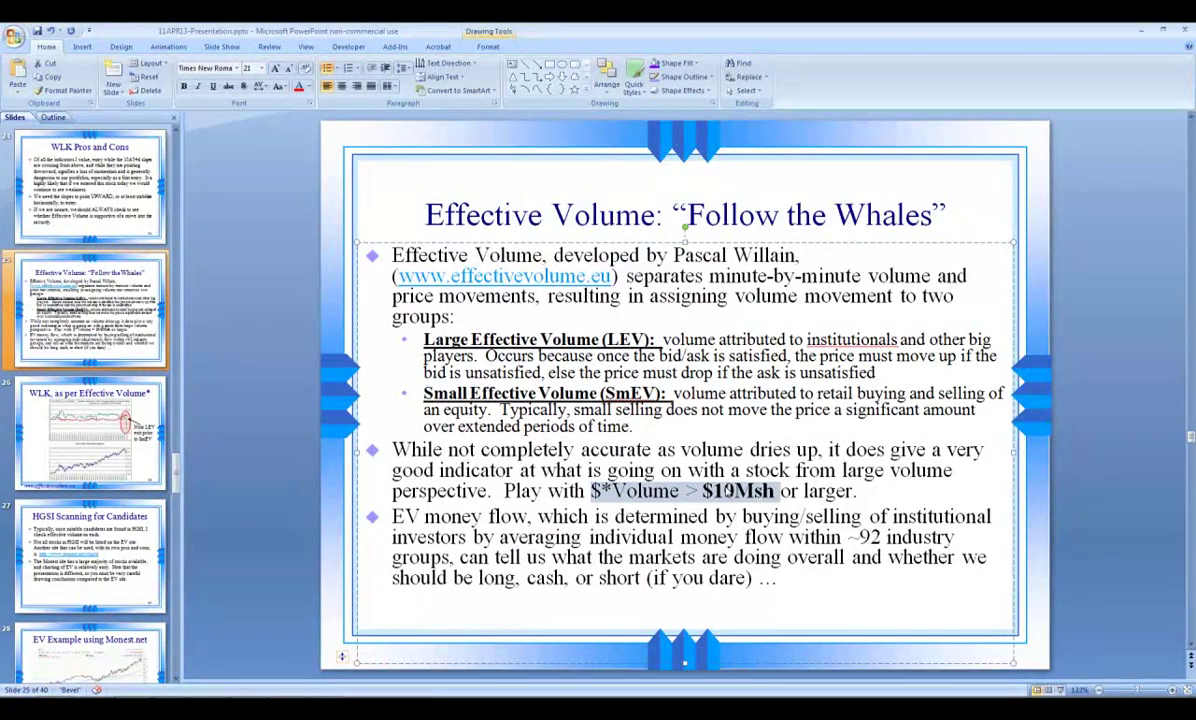
scroll(729, 489, down, 1)
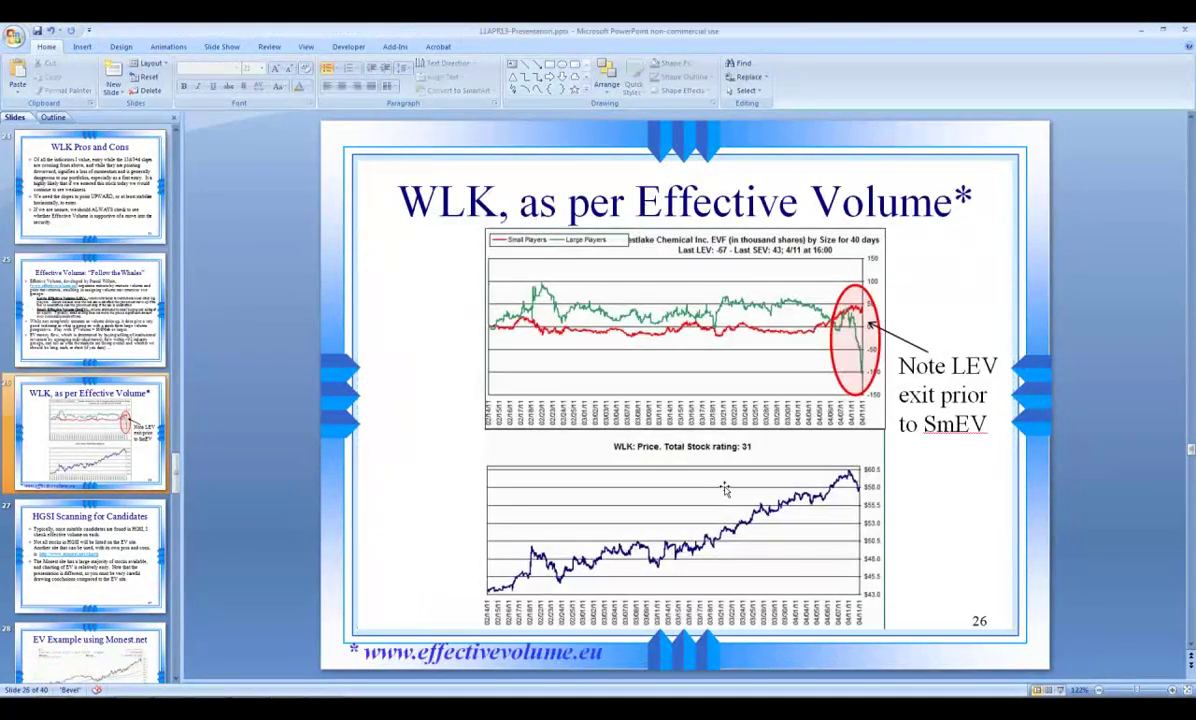
Switch to Chrome and show the WLK small and large players chart on the Effective Volume site.
key(alt+Tab)
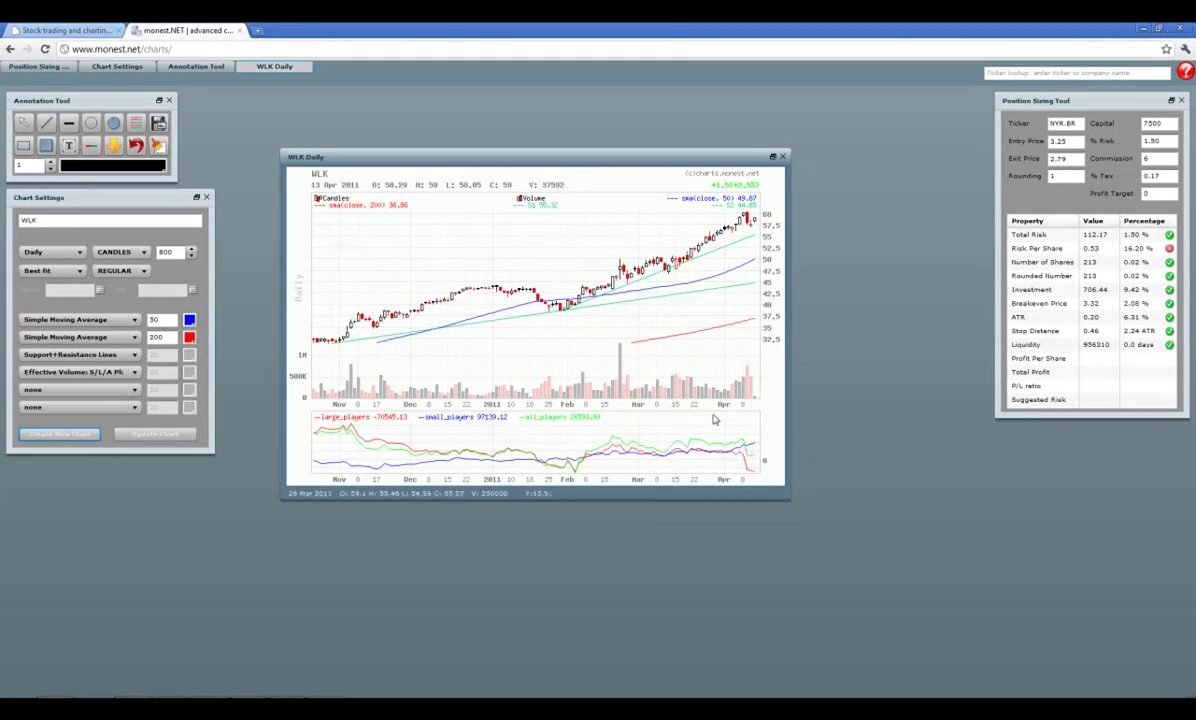
key(alt+Tab)
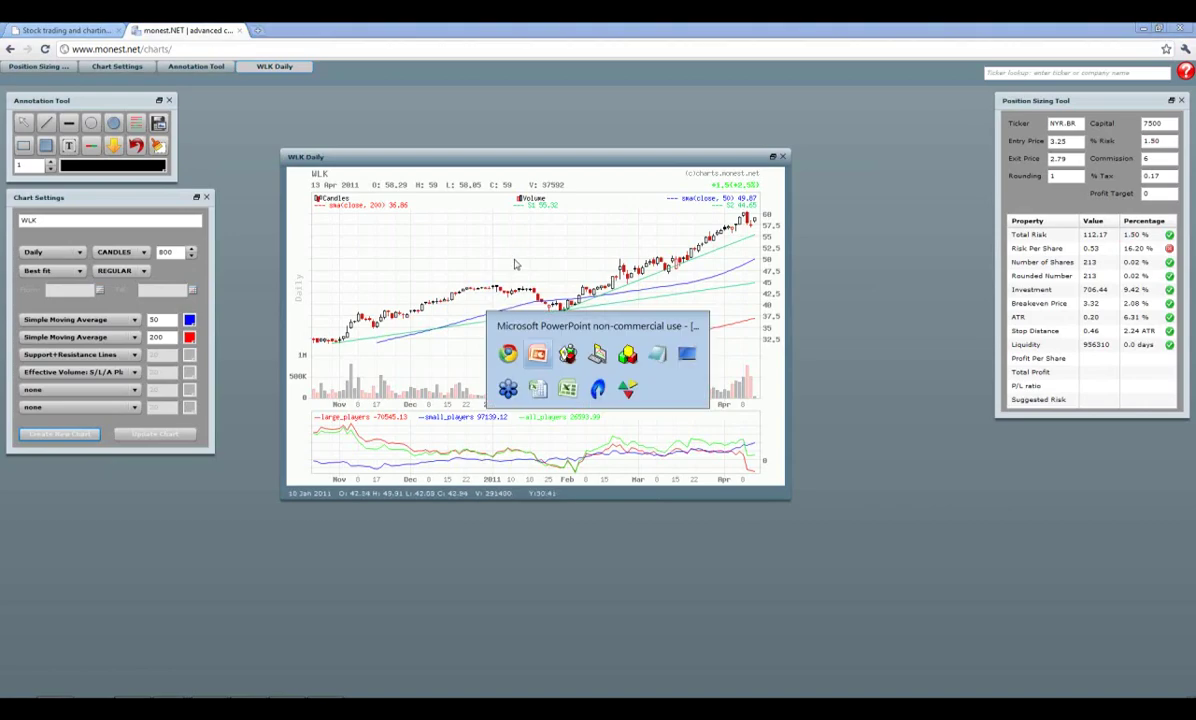
key(alt+Tab)
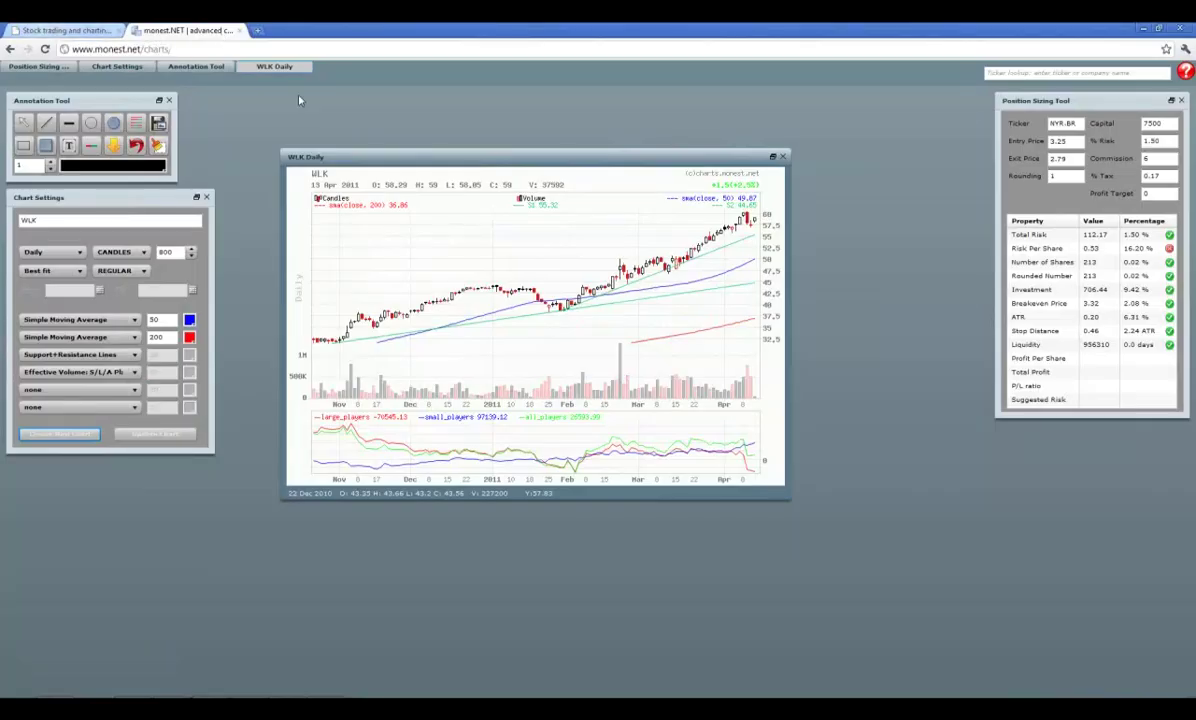
key(alt+Tab)
key(alt+Tab)
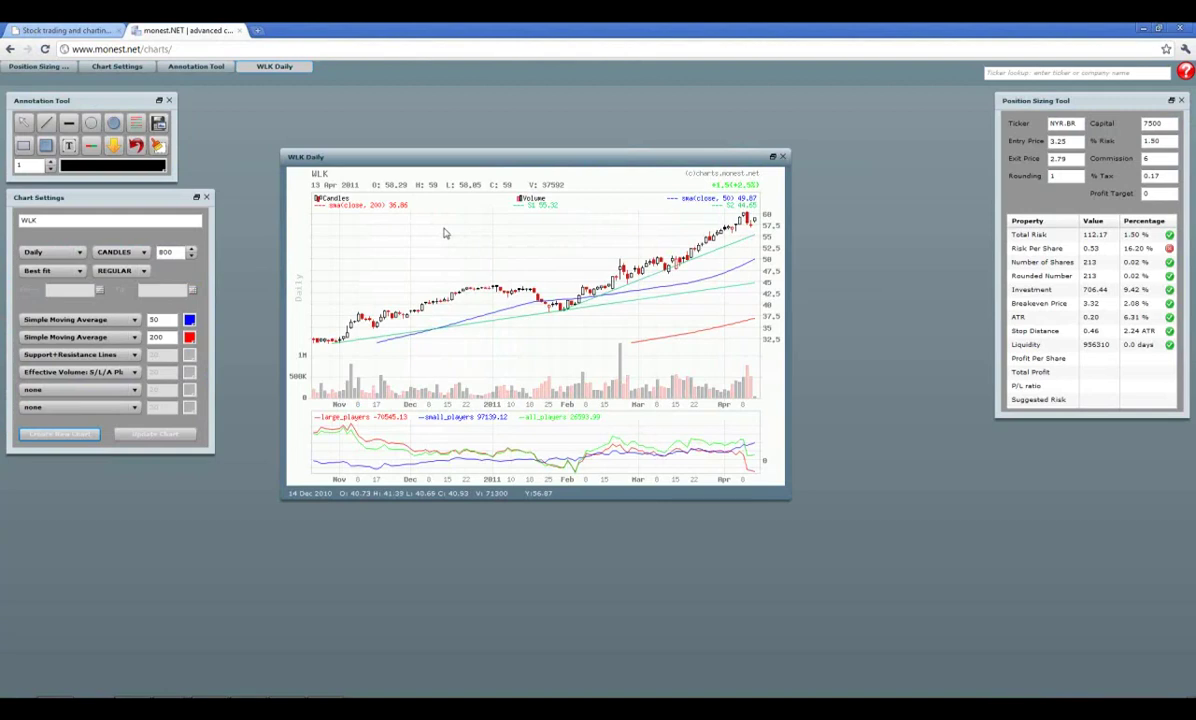
click(57, 32)
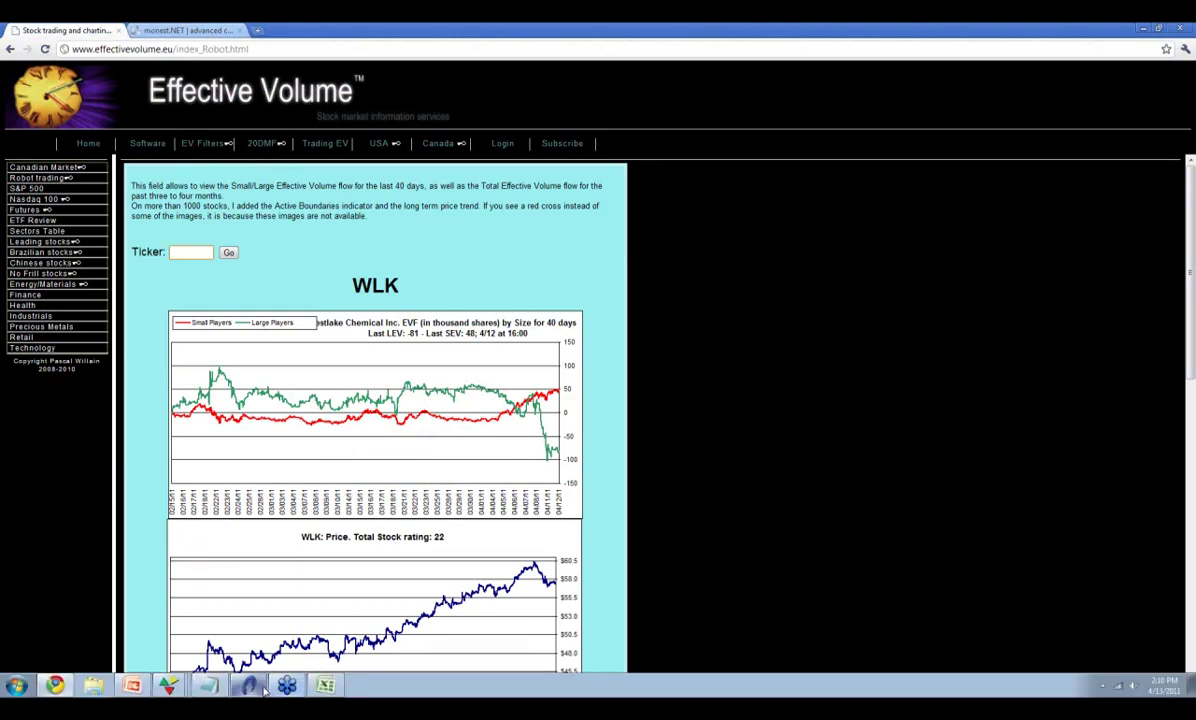
Switch to TradeStation and add WLK to the HGSI RadarScreen list below the HGSI-11APR12-Materials group.
click(263, 689)
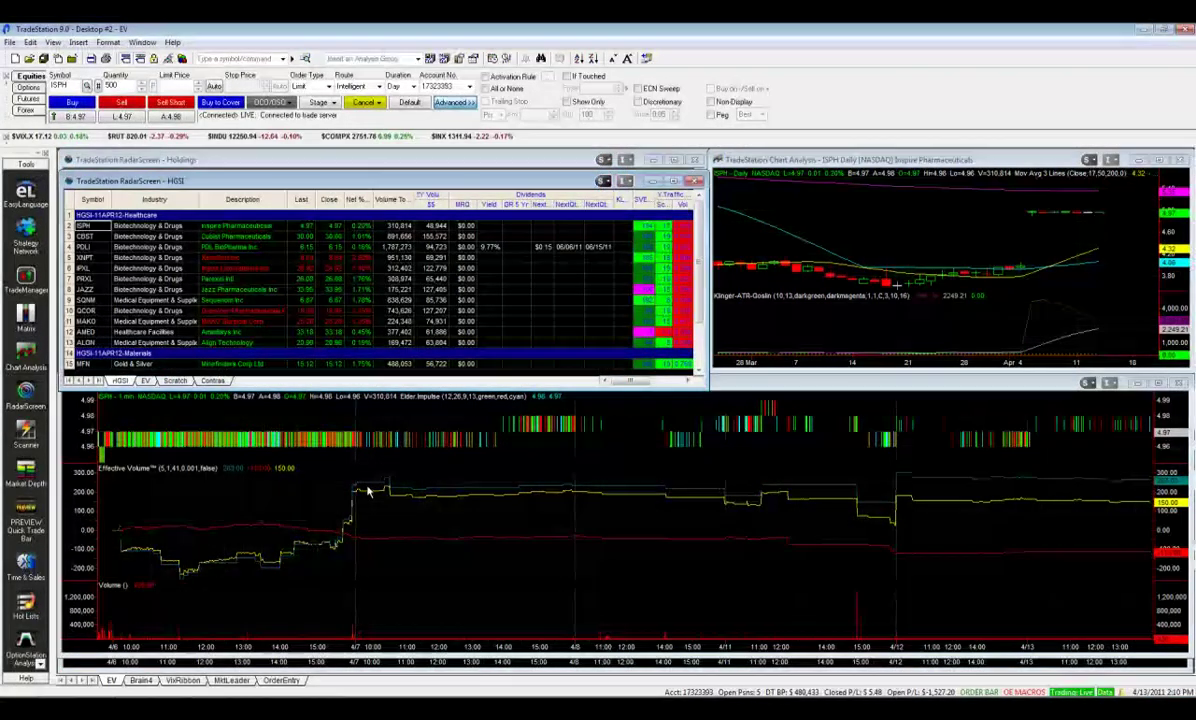
scroll(164, 370, down, 2)
scroll(164, 374, down, 1)
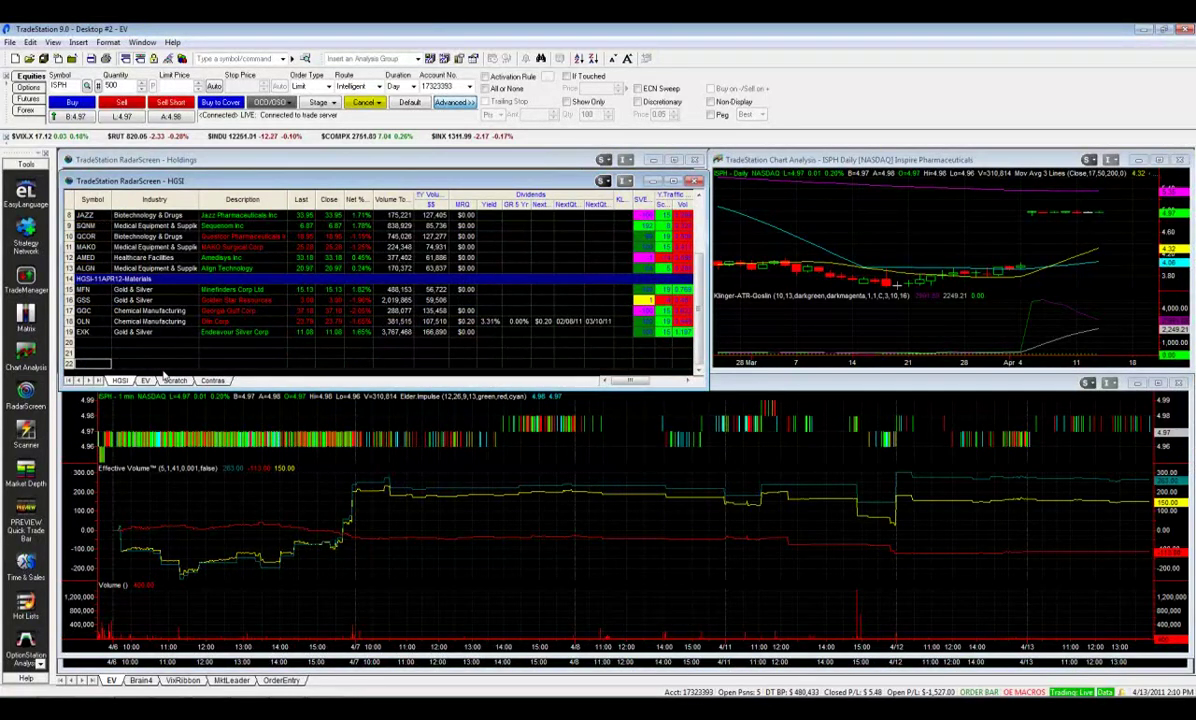
text(WLK)
key(Return)
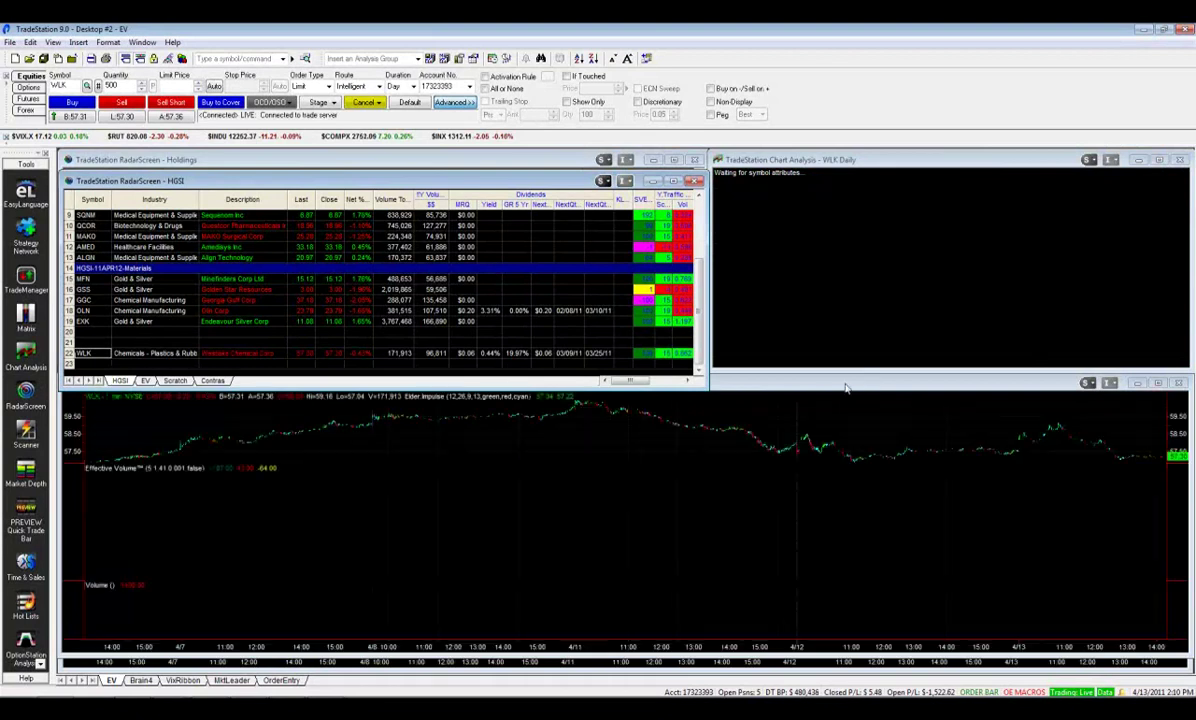
Maximize the WLK 1-minute chart and examine its price, Effective Volume and volume panes.
click(762, 388)
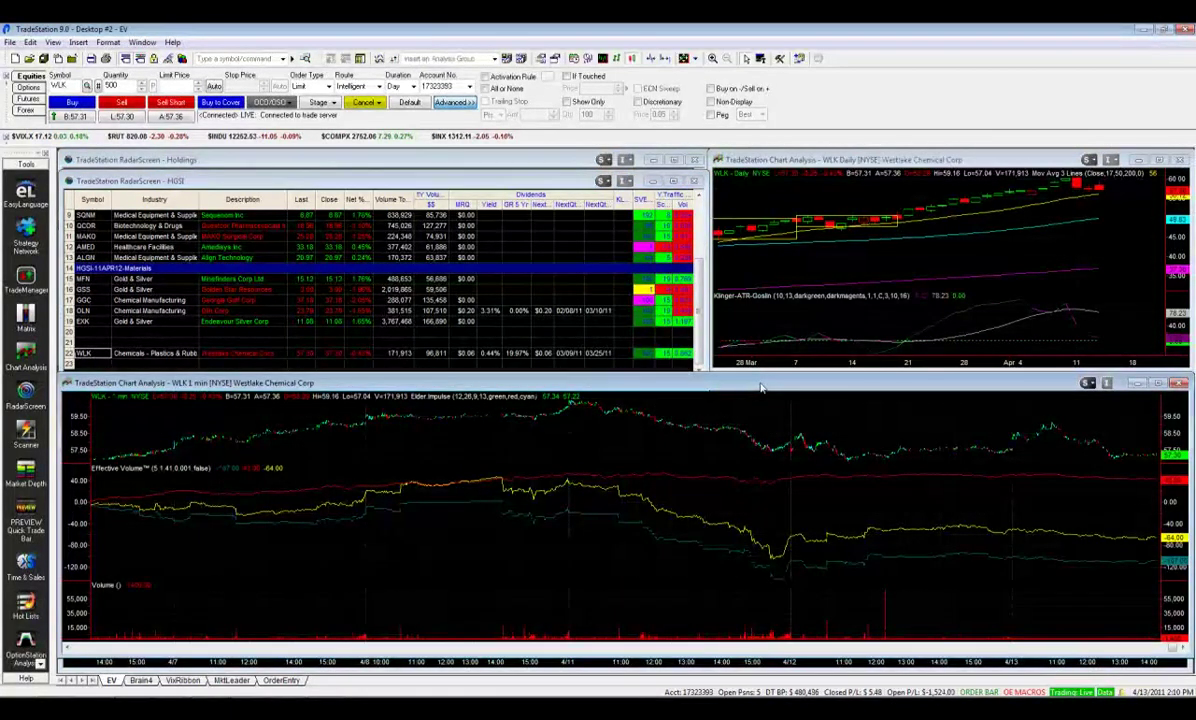
double_click(760, 388)
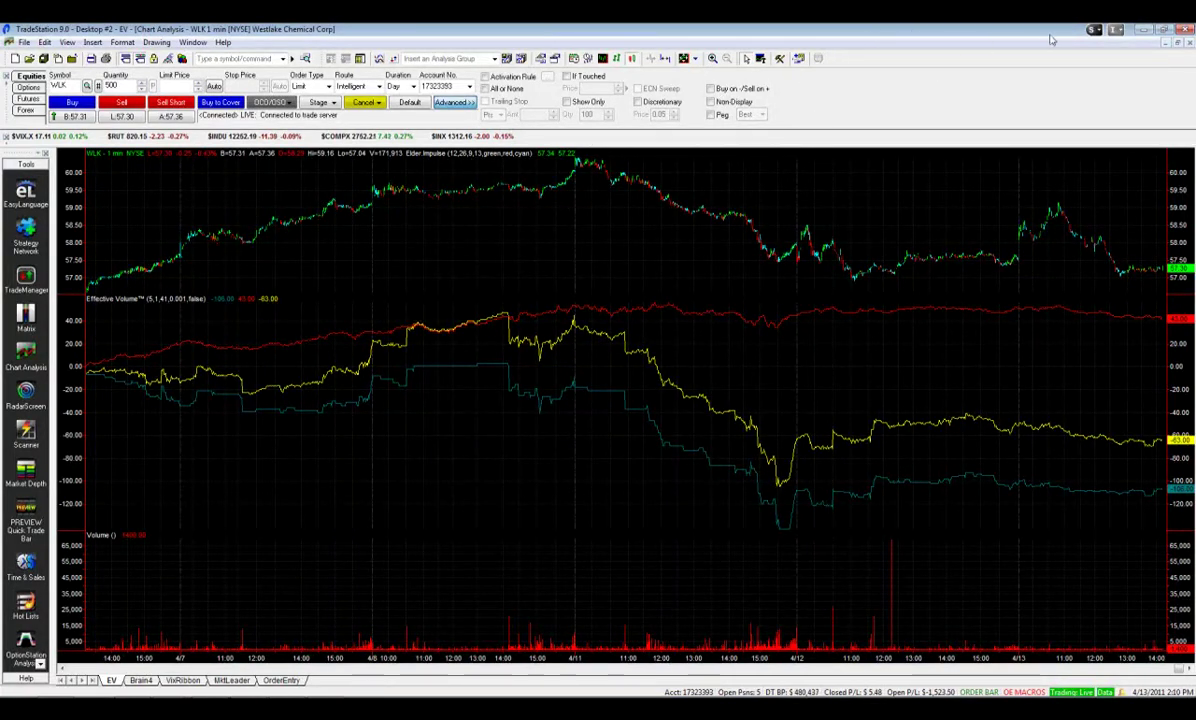
click(1178, 45)
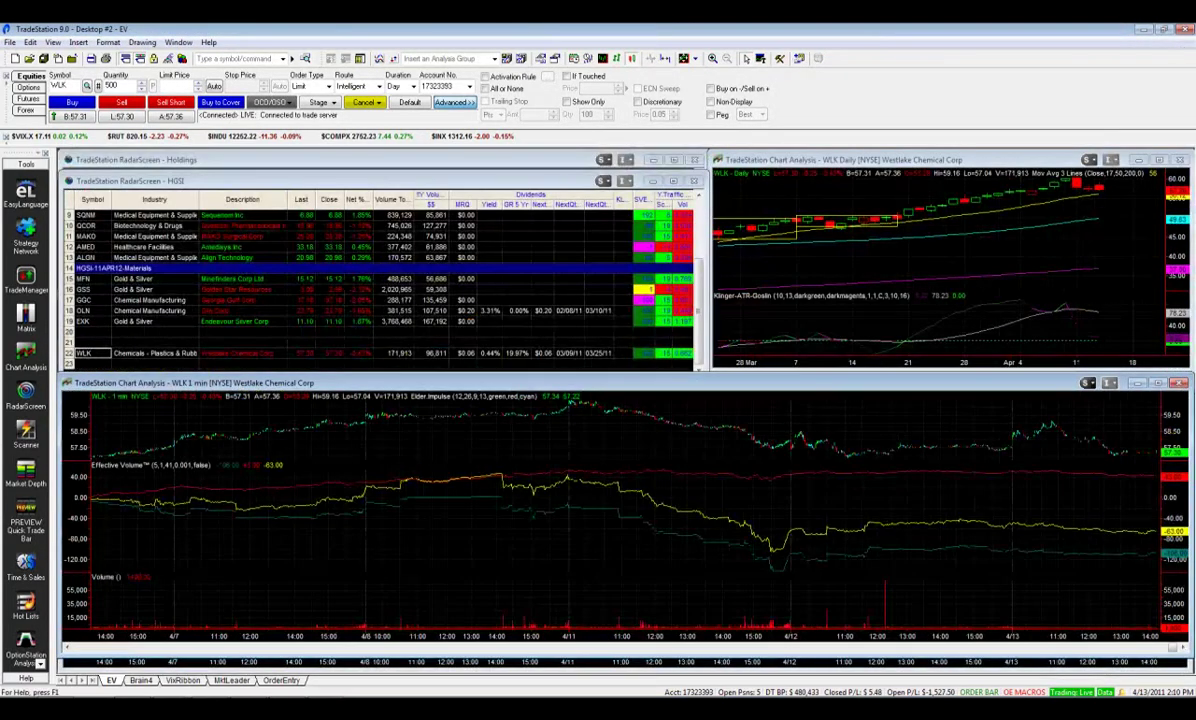
double_click(90, 418)
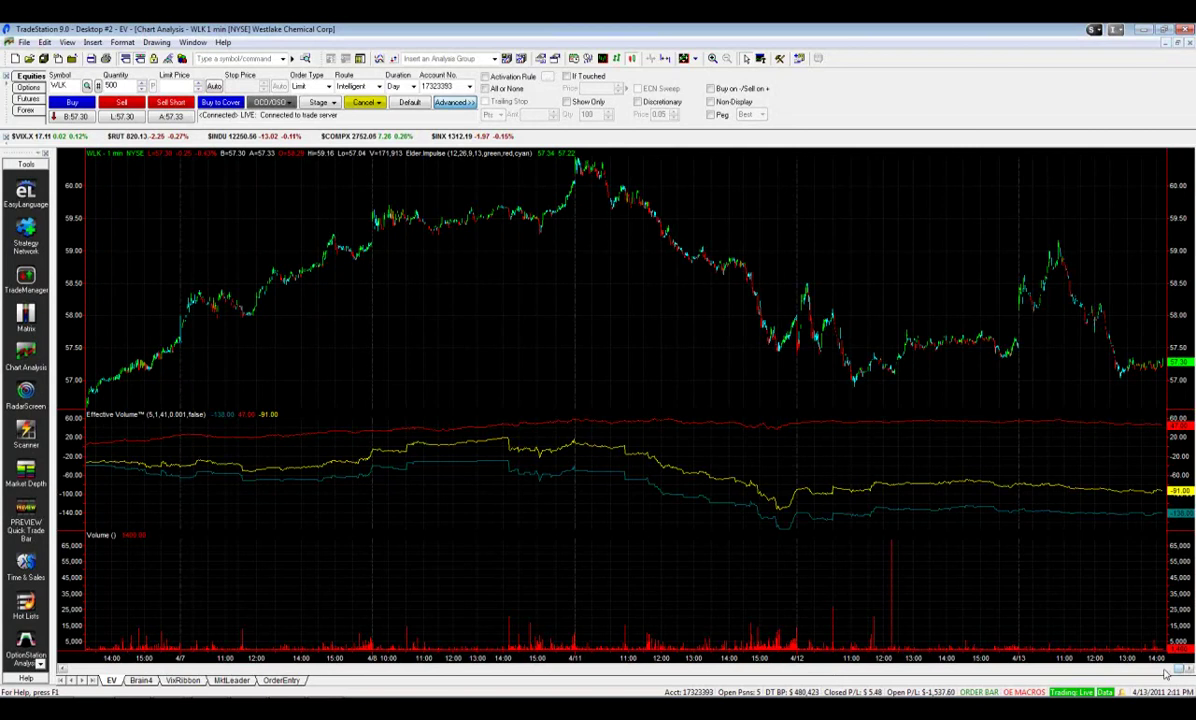
drag(1165, 674, 1180, 604)
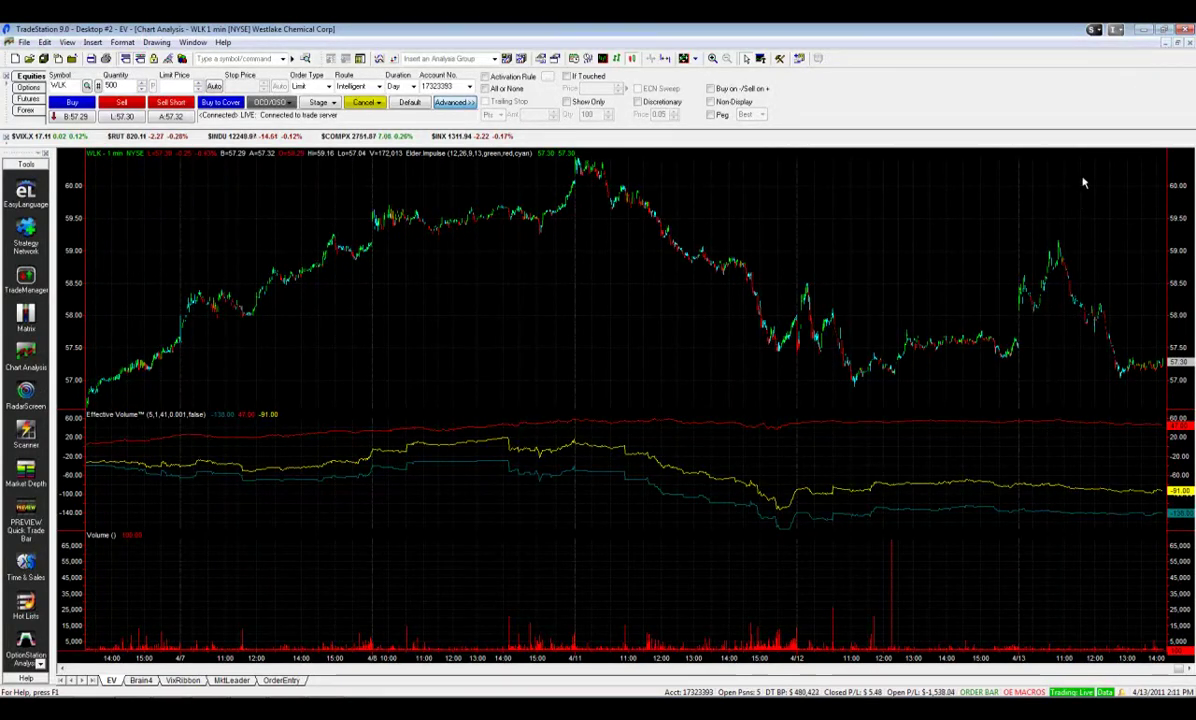
Minimize TradeStation and Chrome to return to the PowerPoint presentation, and advance to slide 27, HGSI Scanning for Candidates.
click(1145, 32)
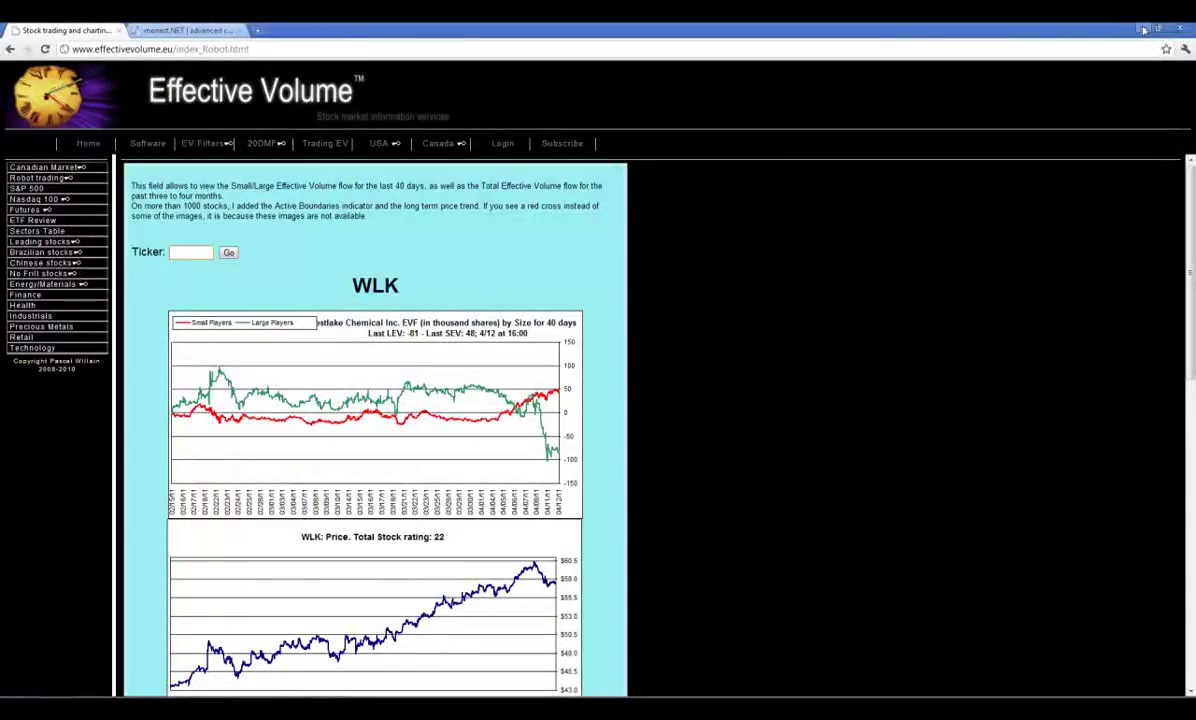
click(1141, 31)
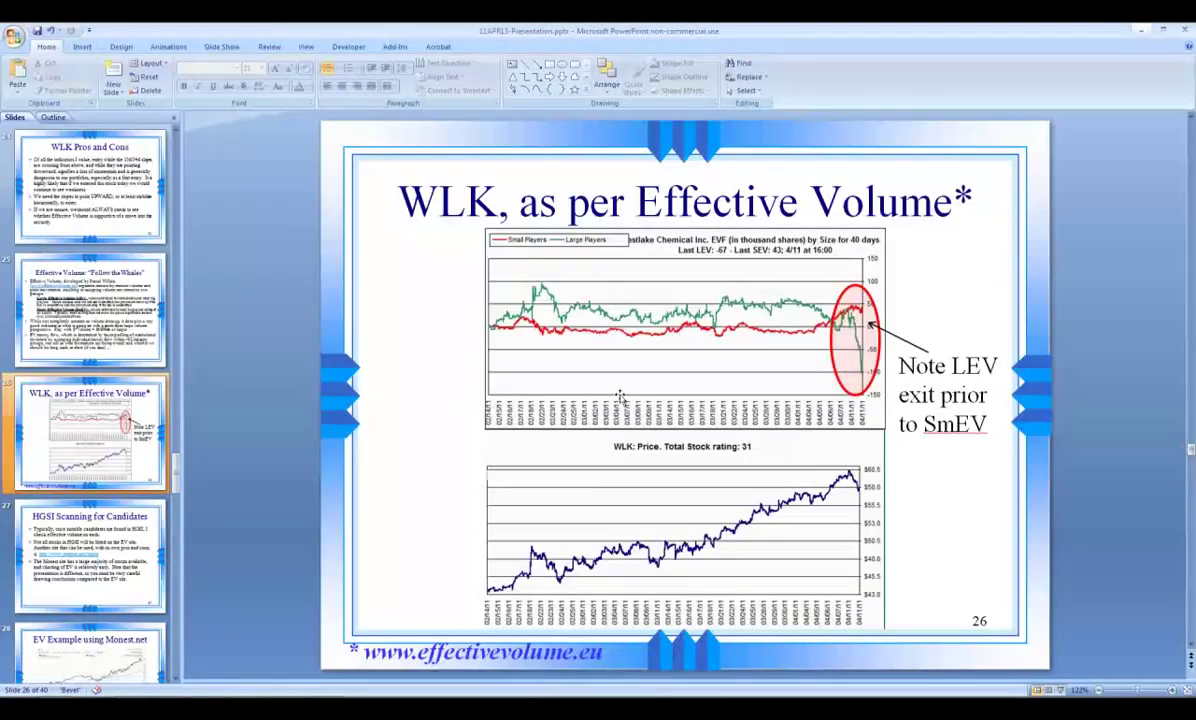
scroll(620, 396, down, 1)
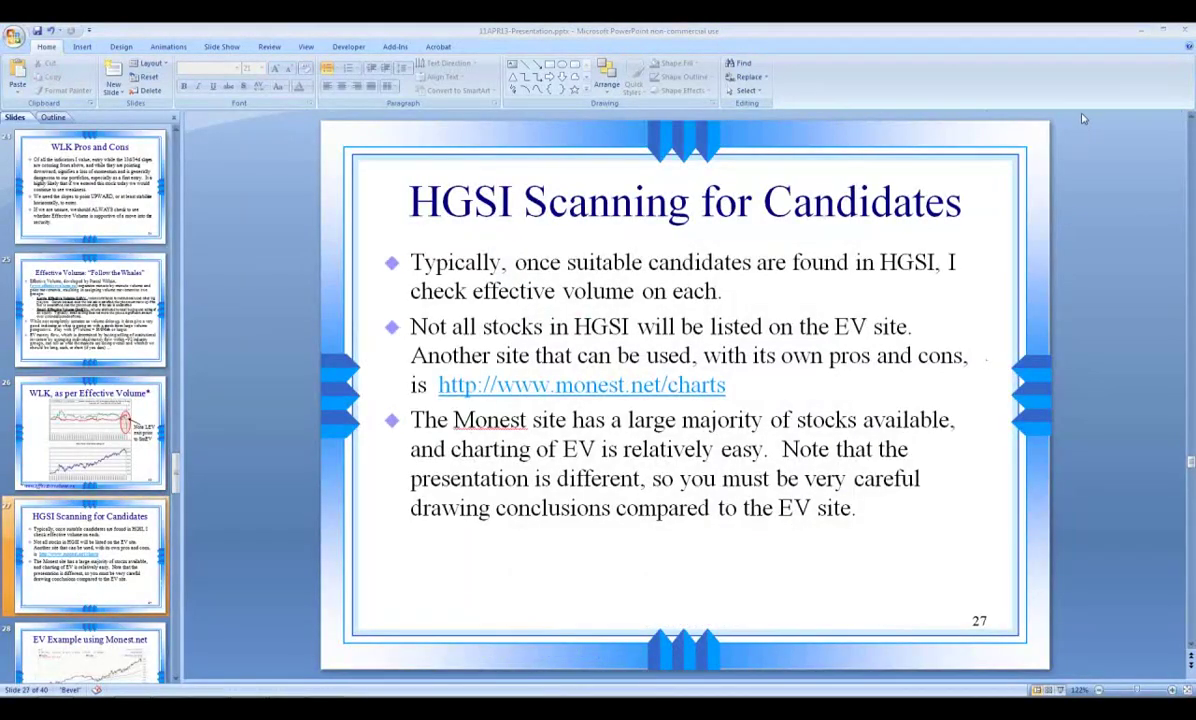
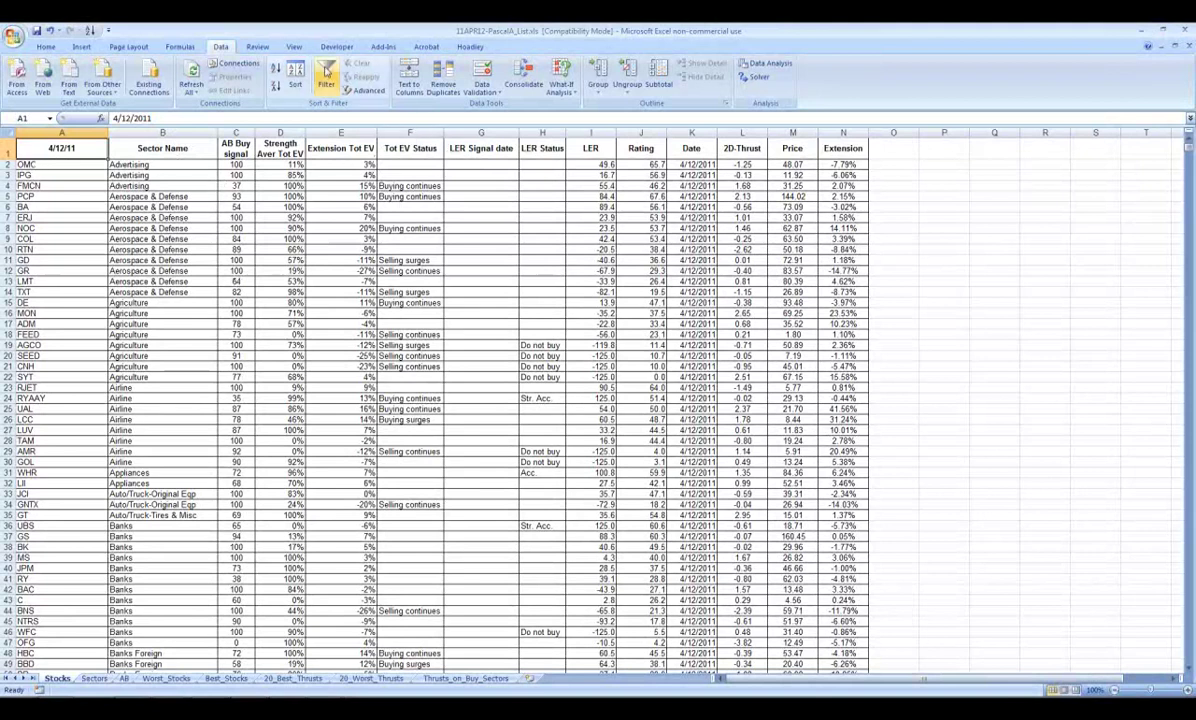
Filter the Stocks sheet by Tot EV Status to show only Buying continues and Buying surges.
click(409, 132)
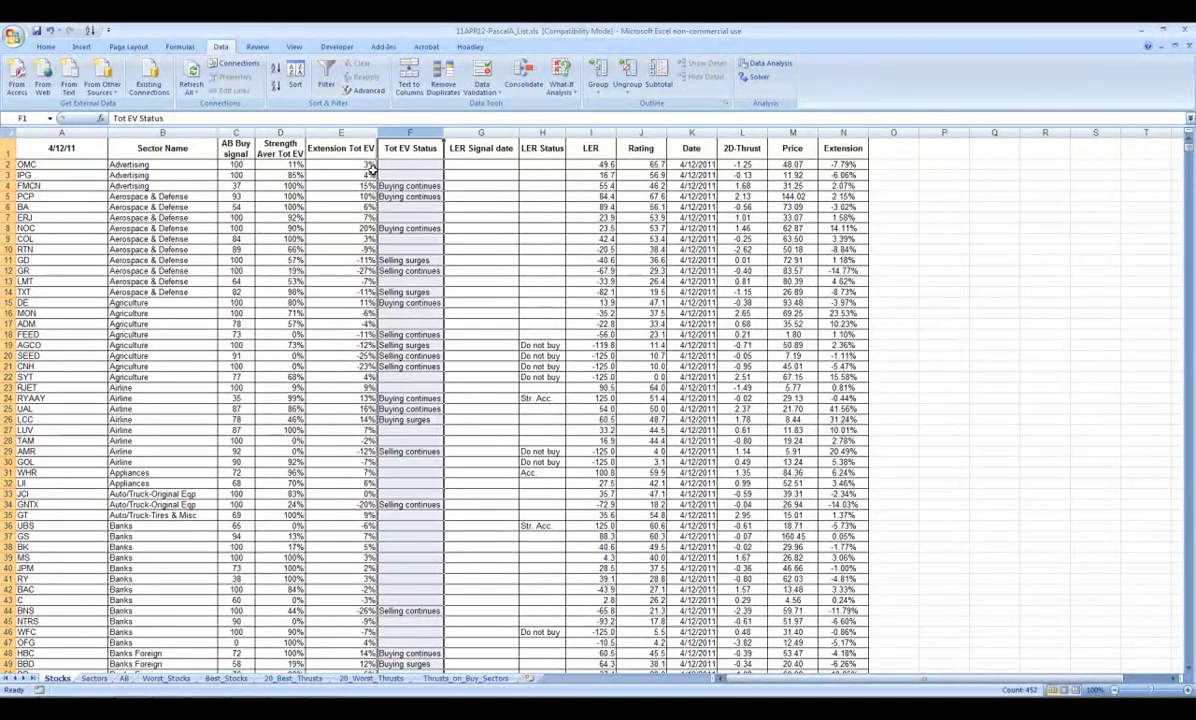
click(336, 88)
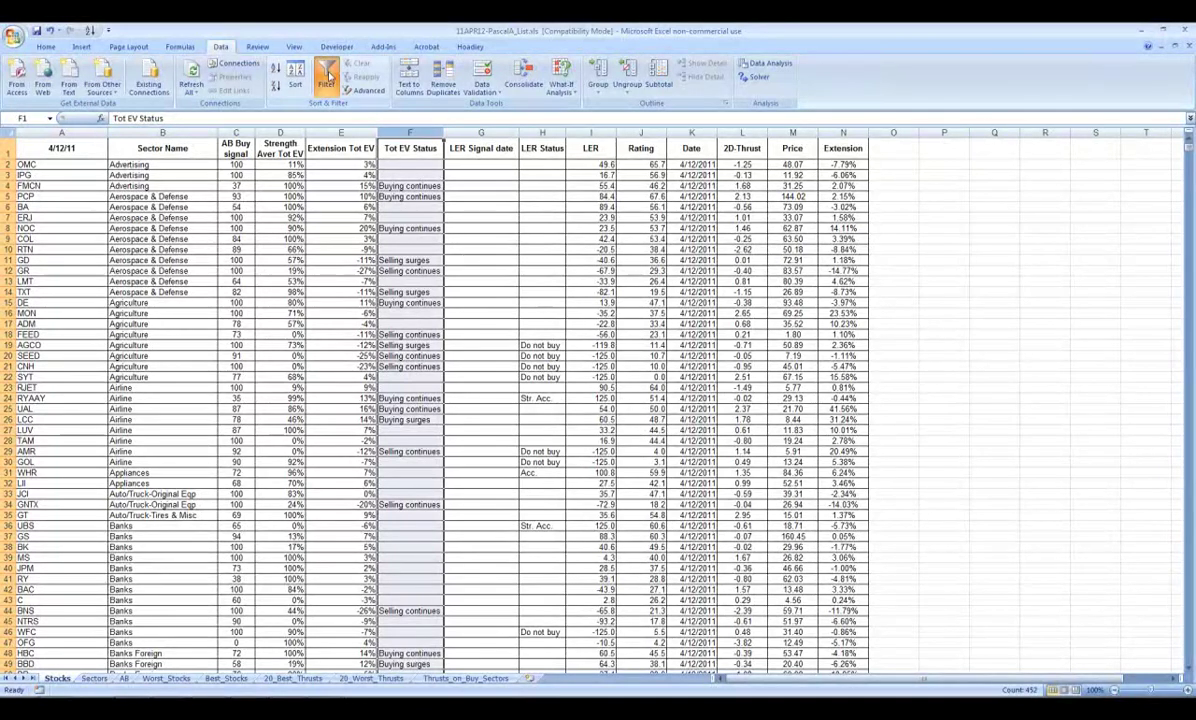
click(437, 151)
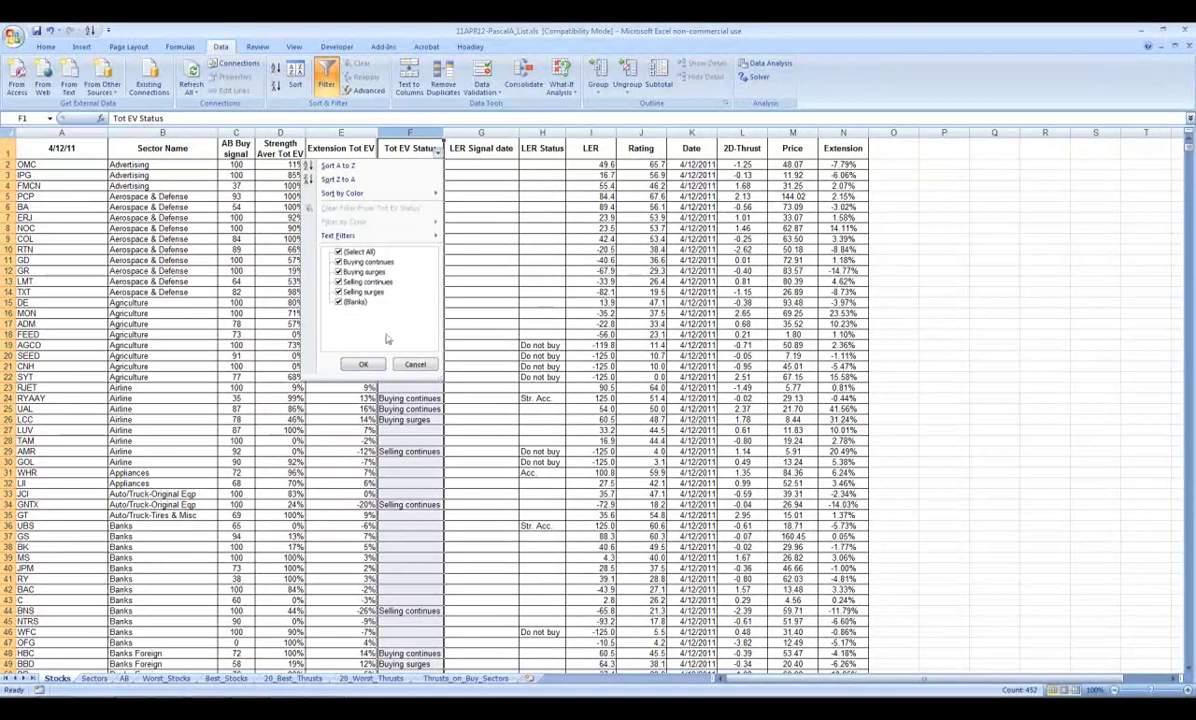
click(340, 302)
click(339, 292)
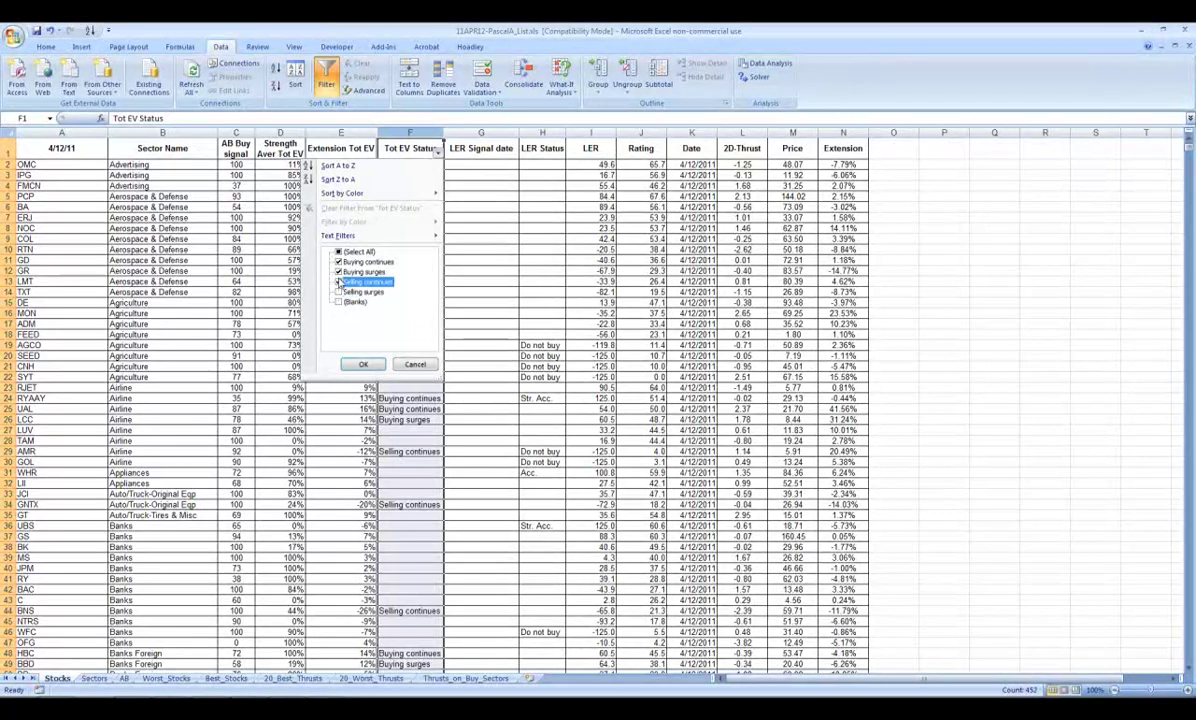
click(363, 364)
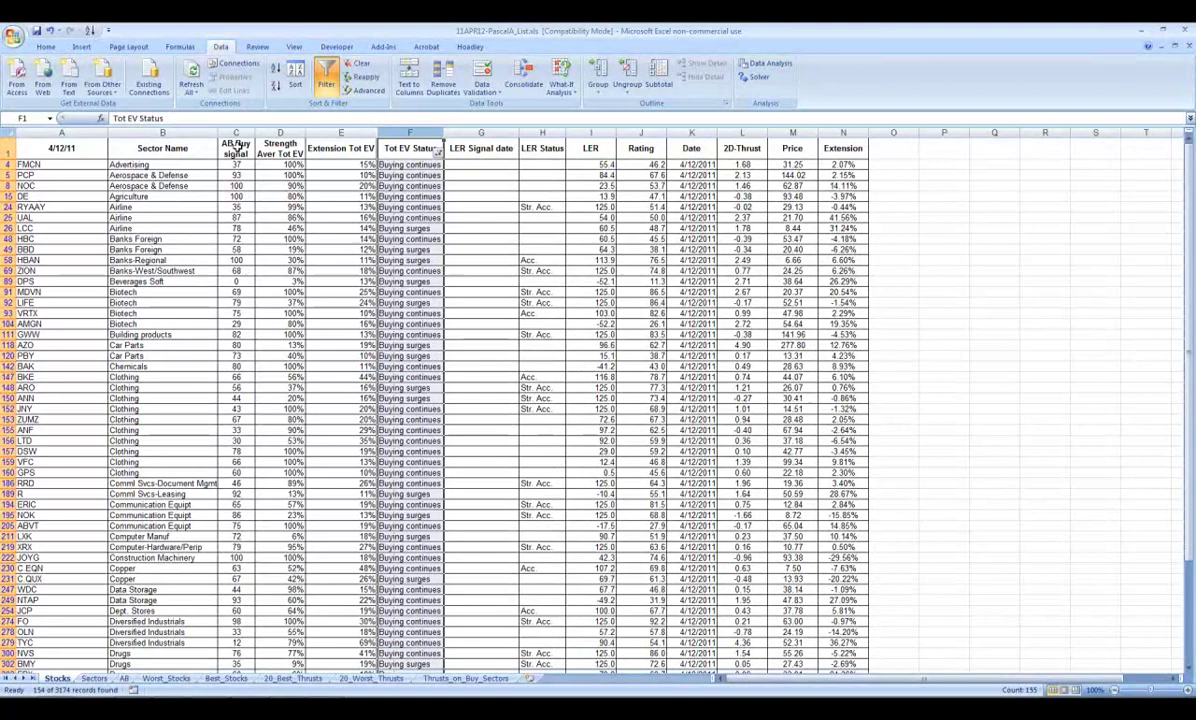
Examine the AB Buy signal column, comparing the values for NOC and DPS.
click(236, 146)
click(237, 133)
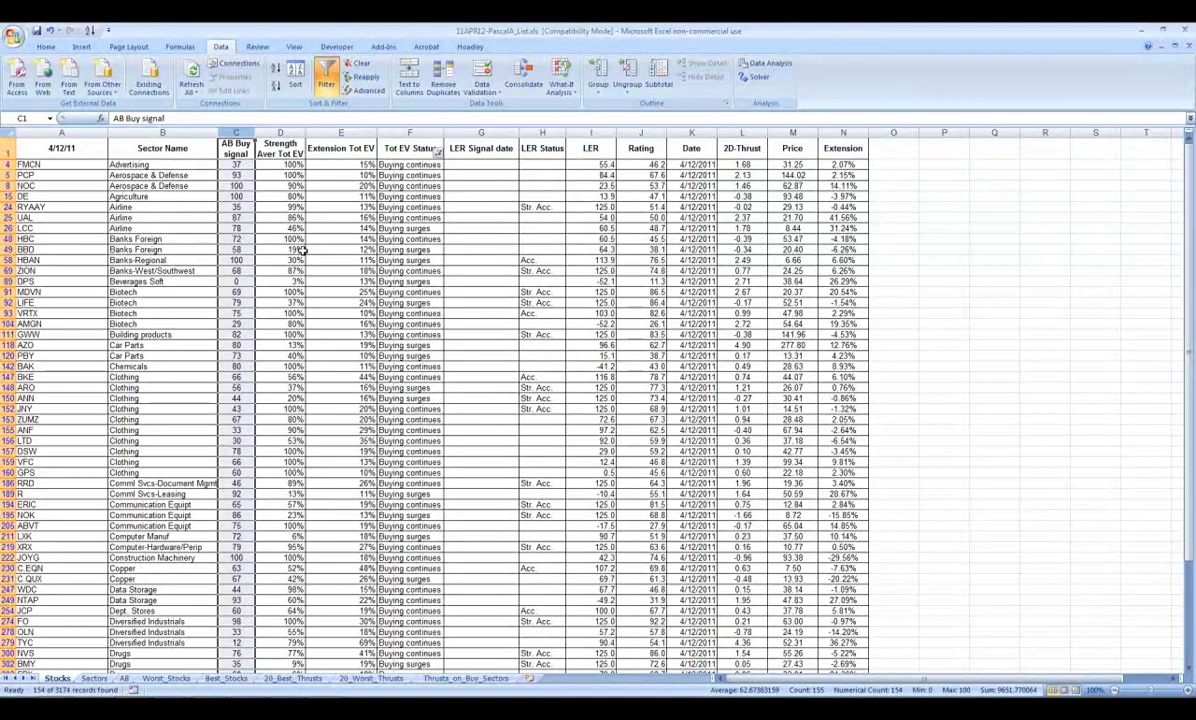
click(236, 186)
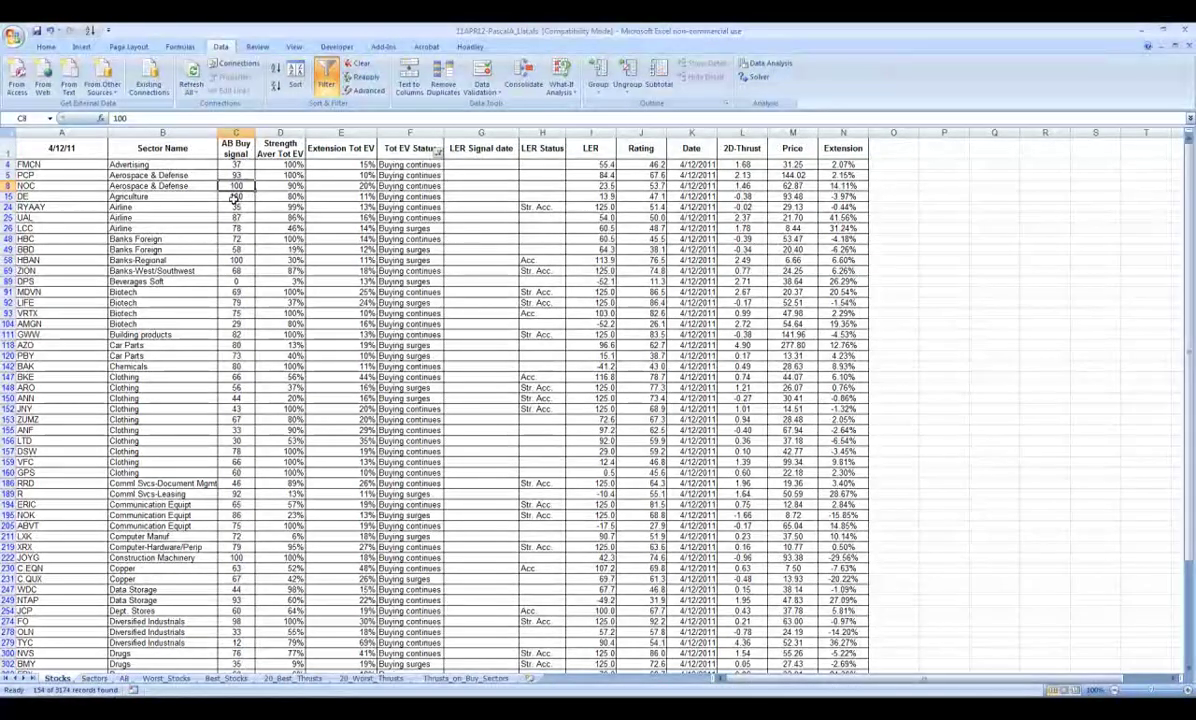
click(226, 280)
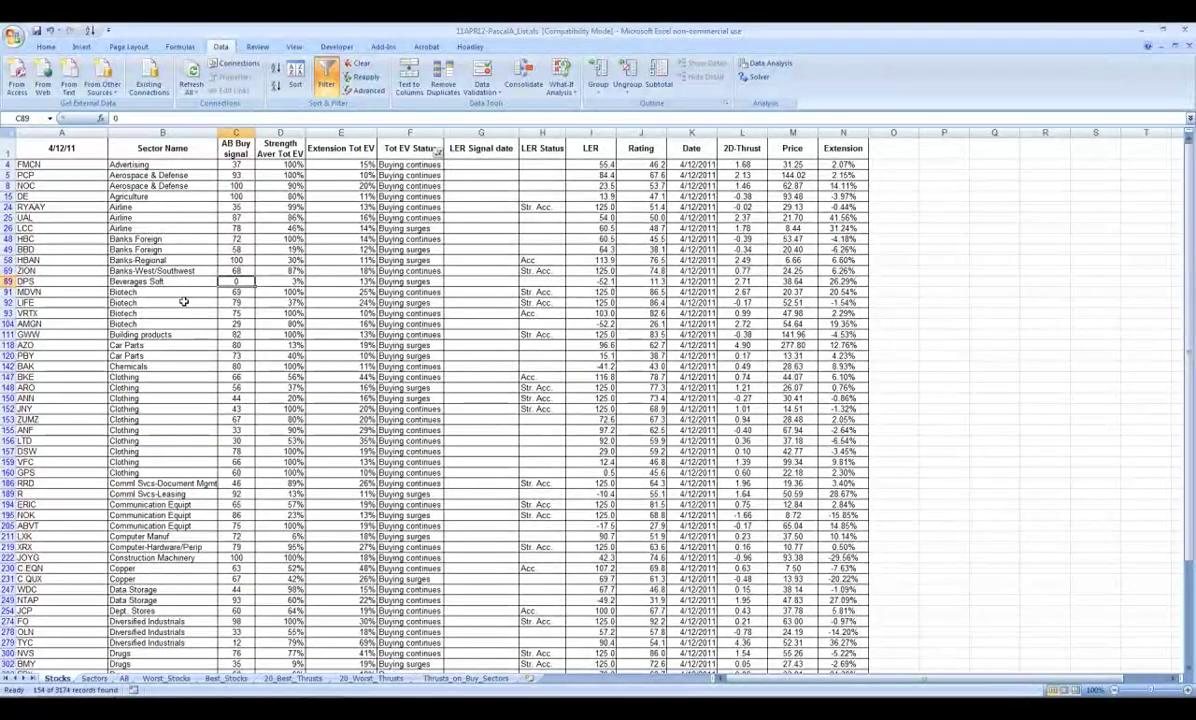
Remove the existing filter from the Stocks sheet so all rows are listed.
click(236, 133)
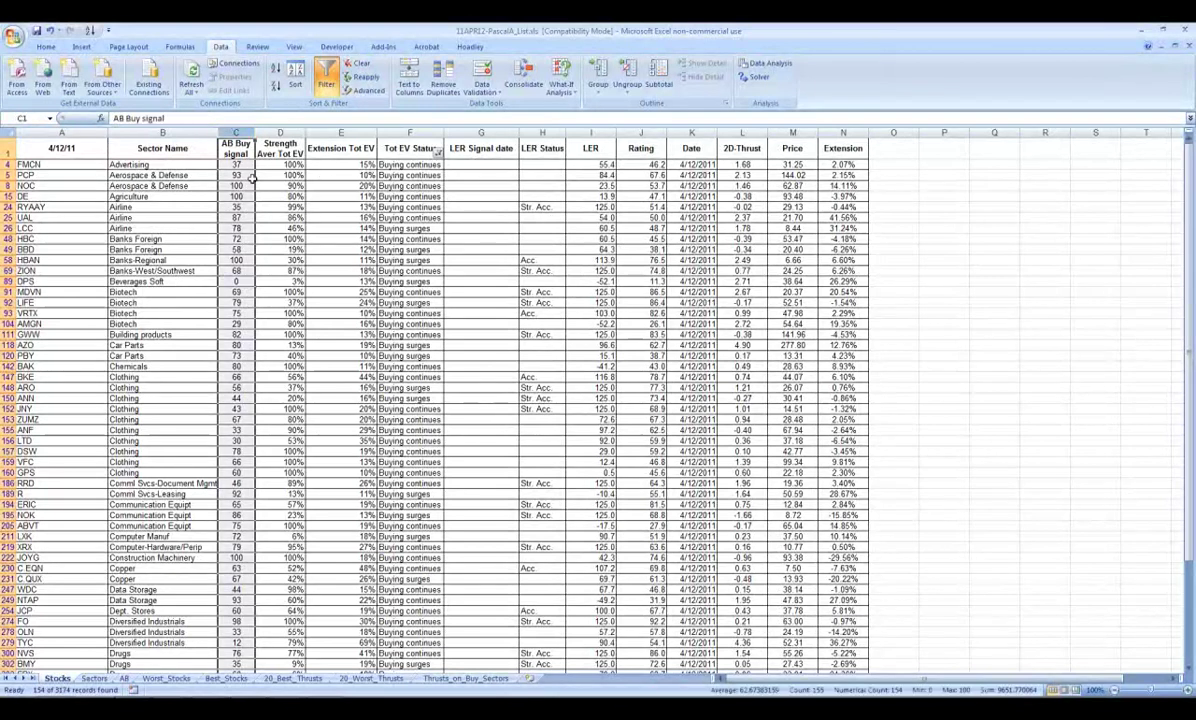
click(331, 88)
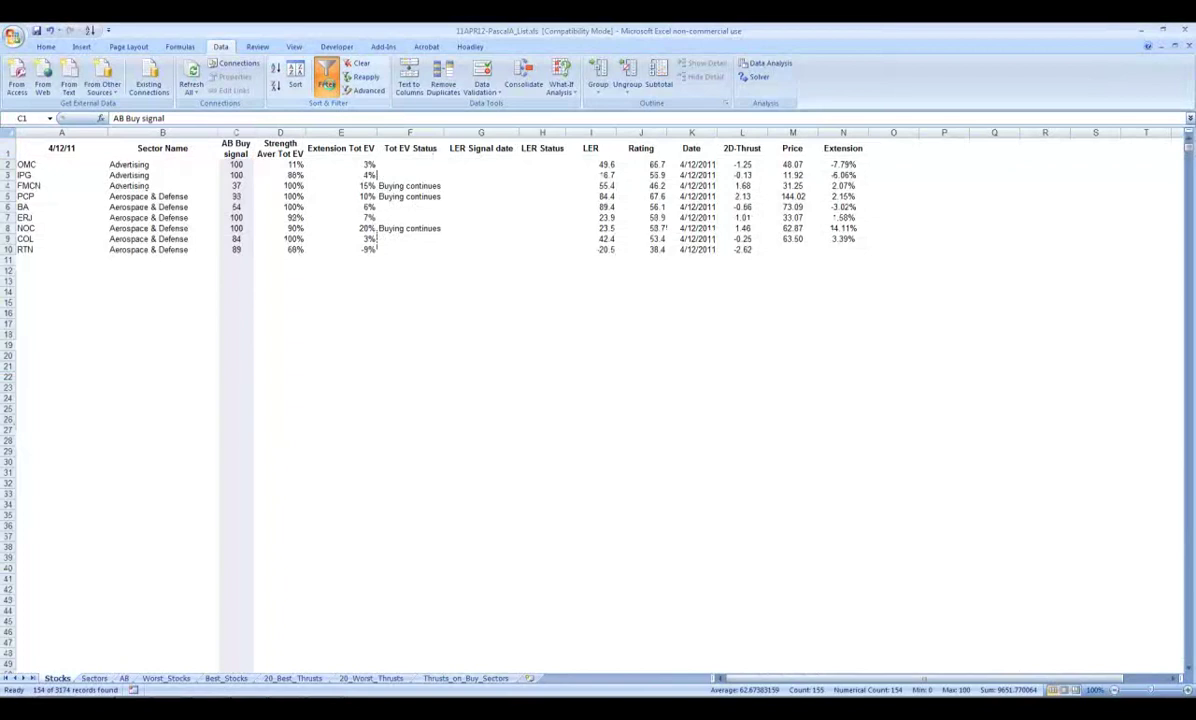
drag(50, 150, 850, 318)
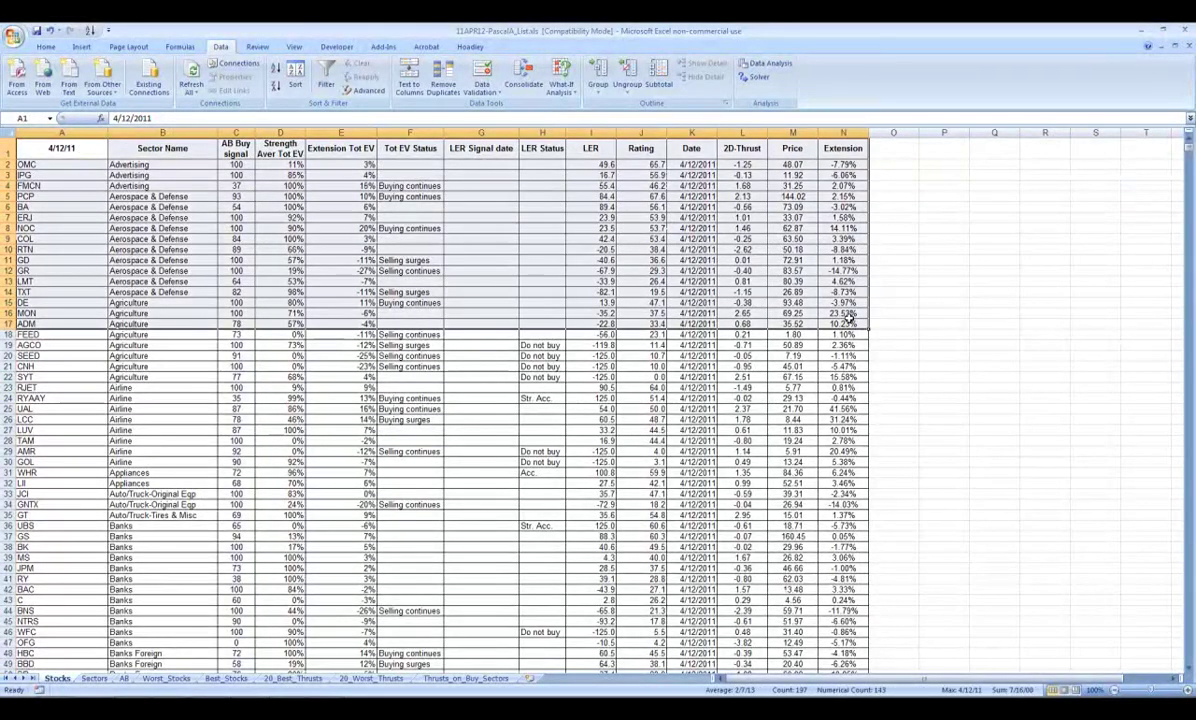
key(ctrl+shift+Down)
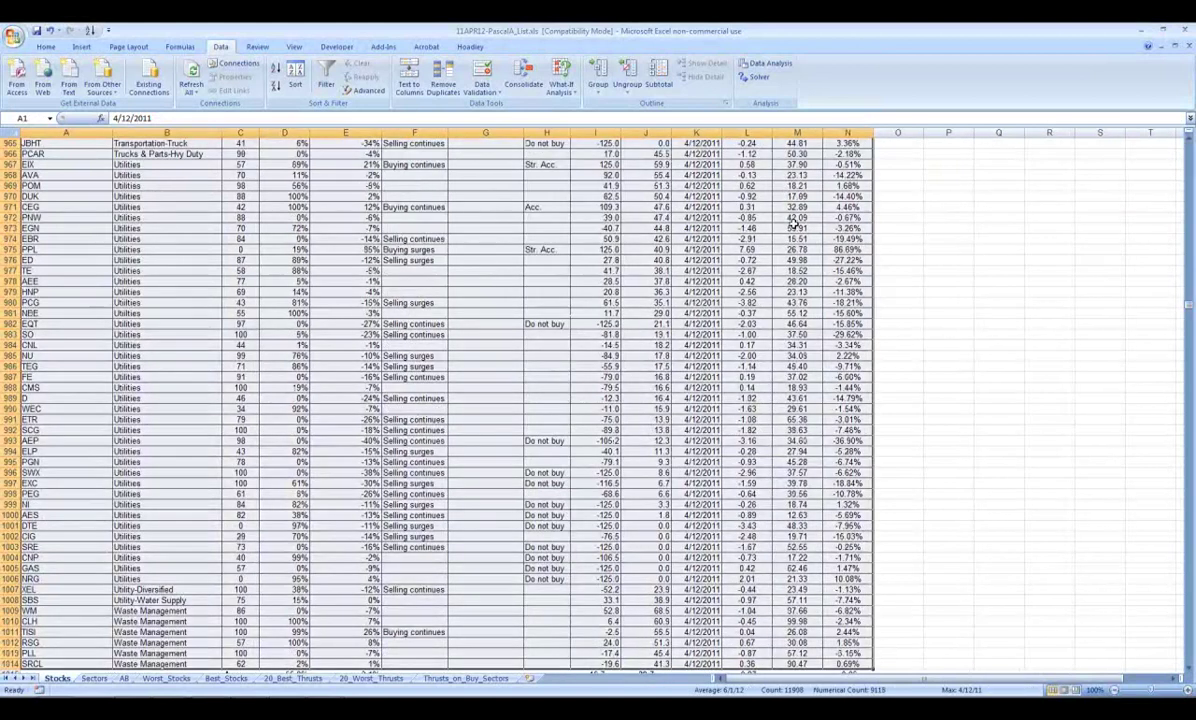
scroll(268, 159, up, 20)
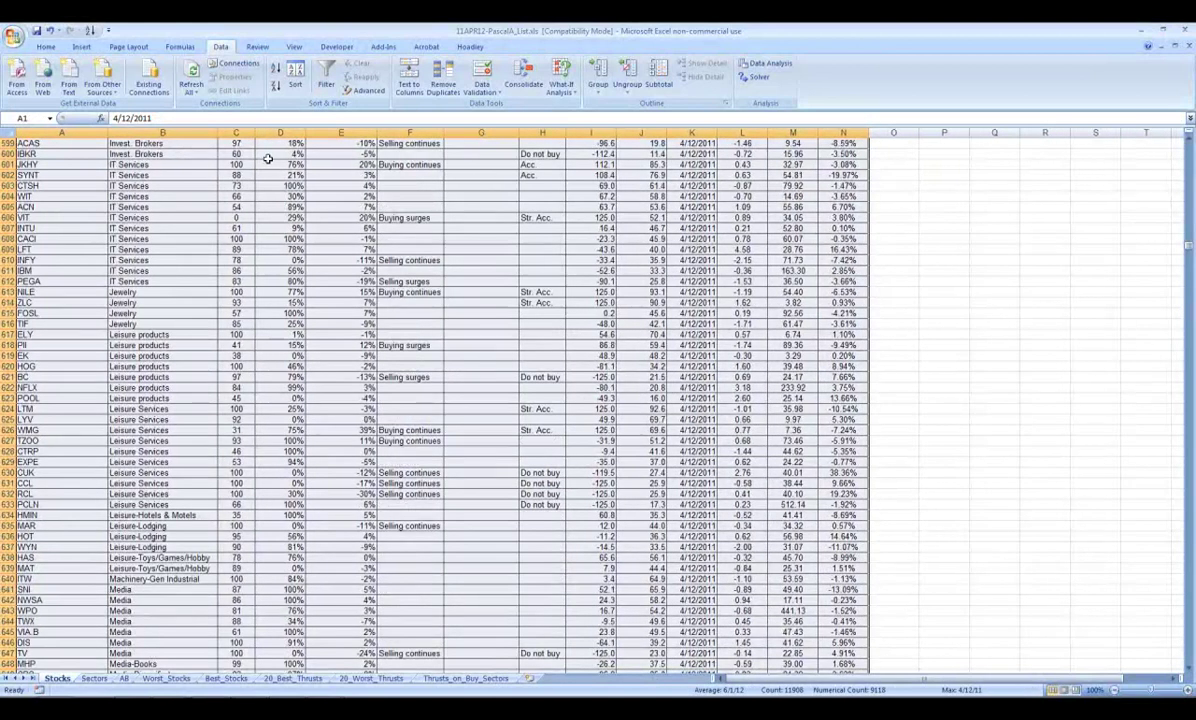
key(ctrl+Home)
Select the Stocks data from cell A2 through the last cell and turn on filtering for it.
click(77, 166)
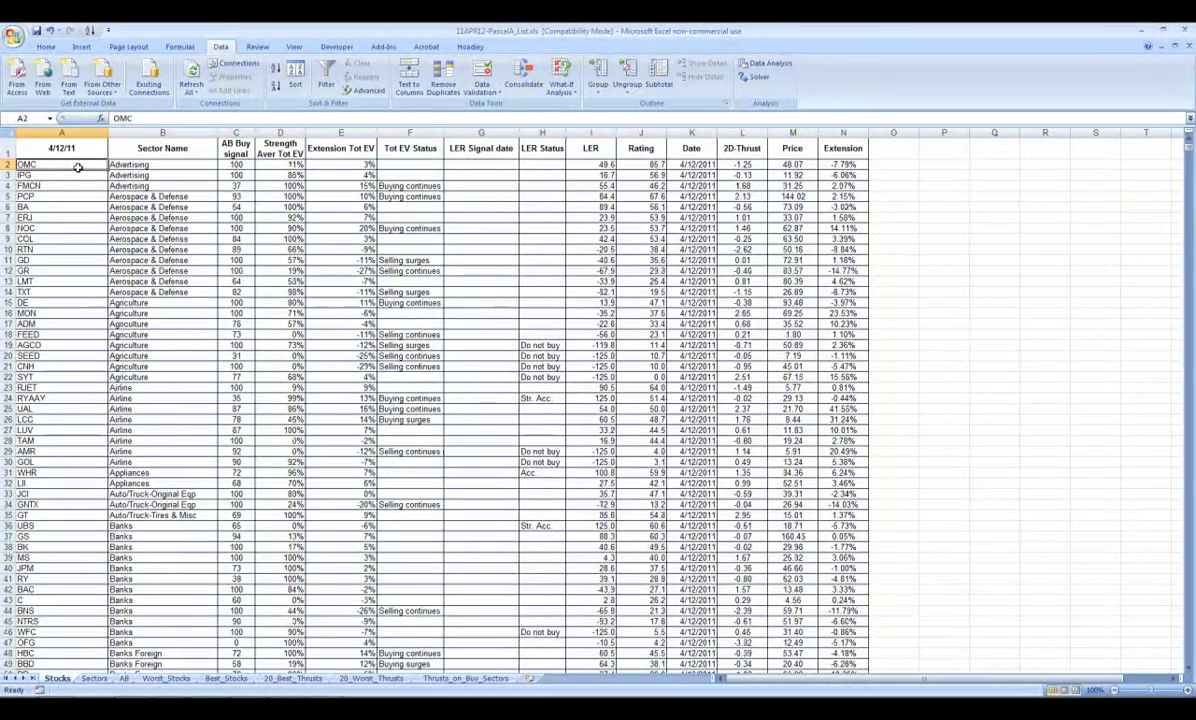
key(ctrl+shift+End)
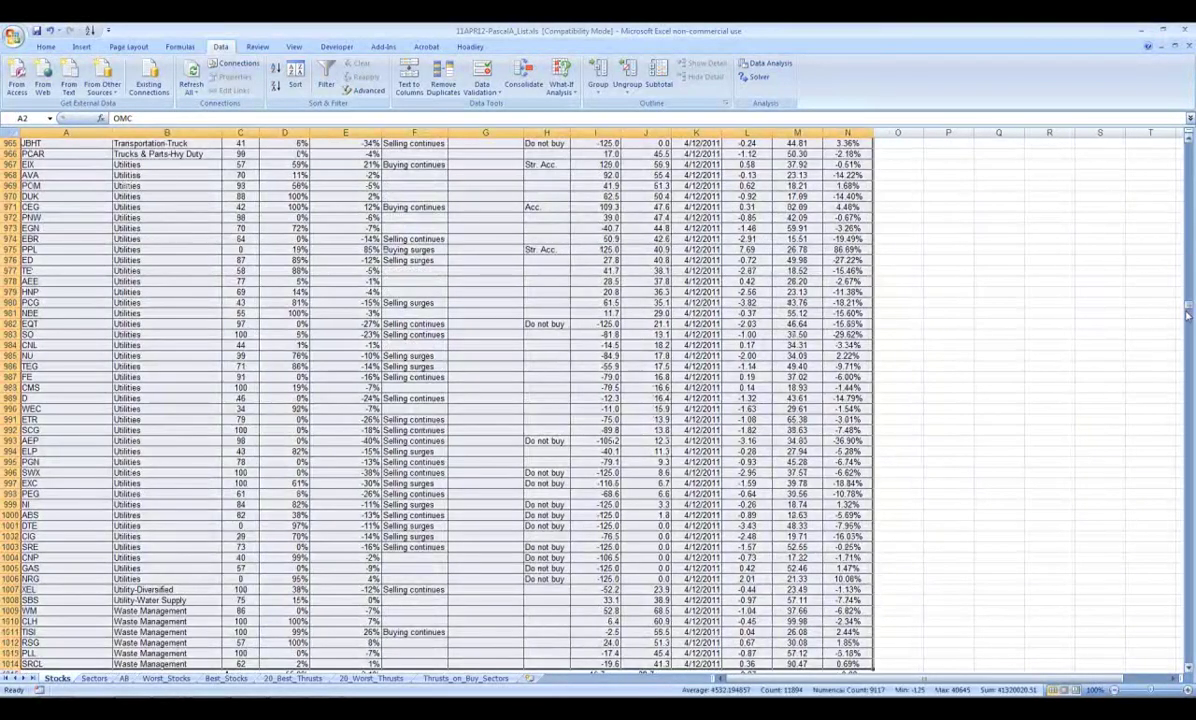
drag(1188, 314, 1188, 140)
click(326, 75)
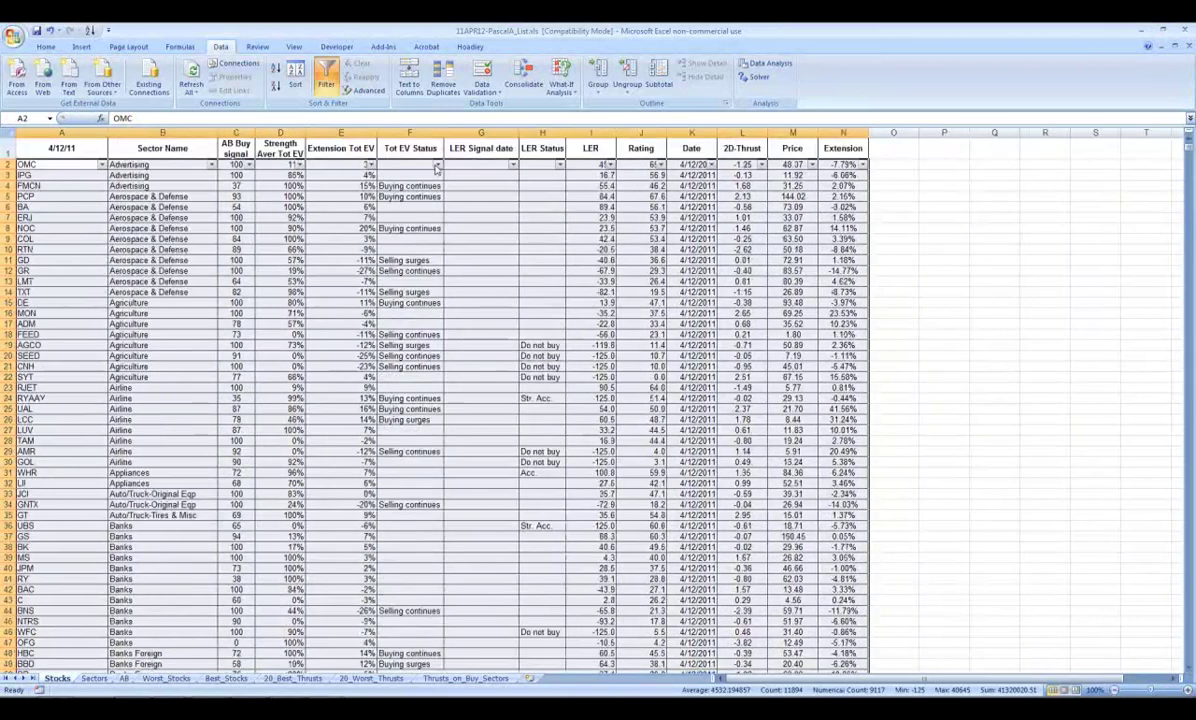
click(436, 164)
click(338, 313)
click(338, 303)
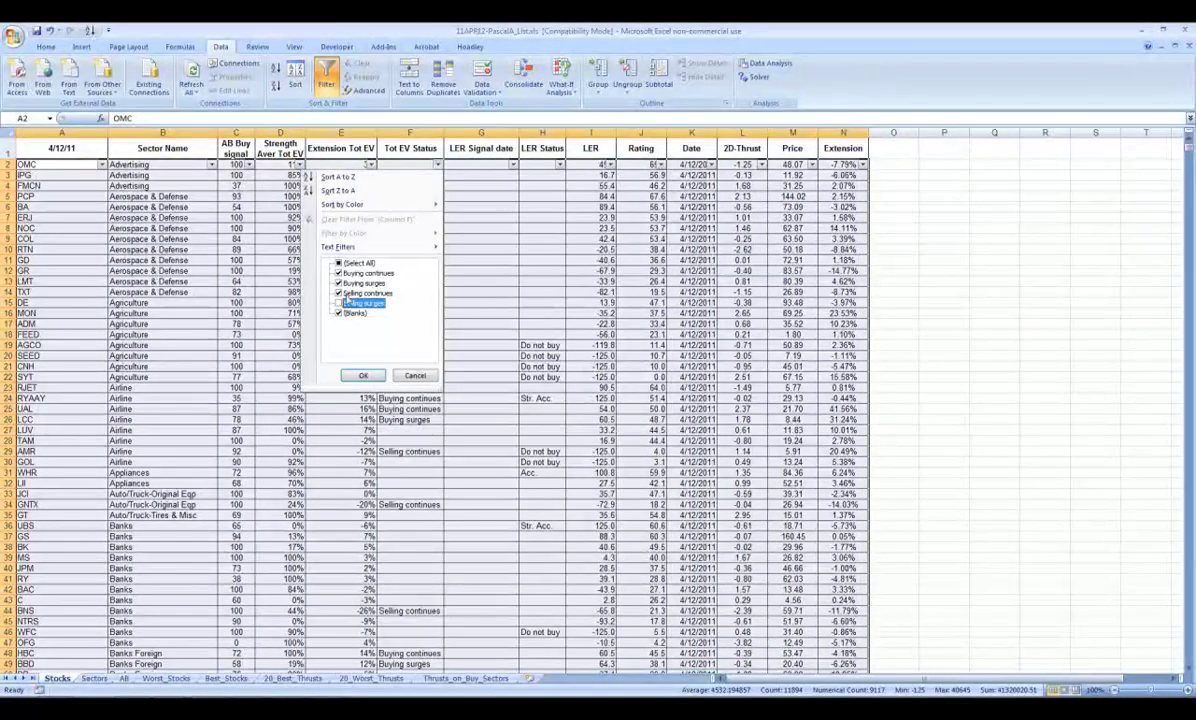
click(338, 293)
key(Escape)
Apply a Greater Than number filter to the AB Buy signal column.
click(249, 164)
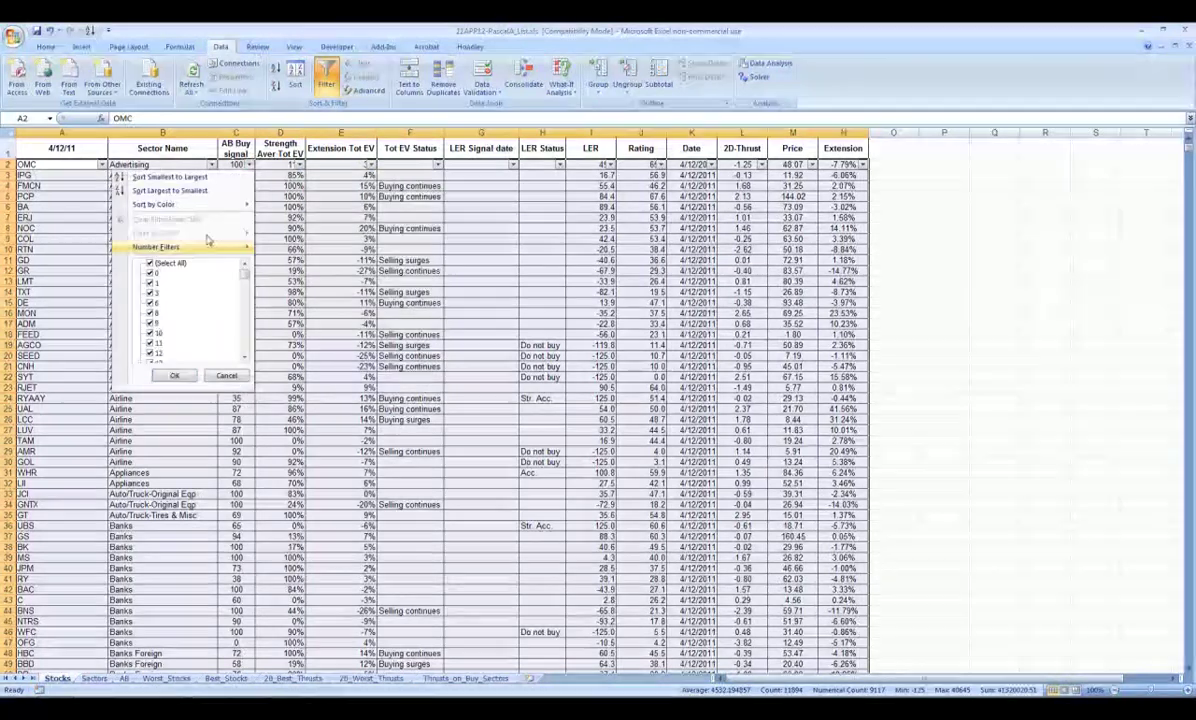
mouse_move(180, 249)
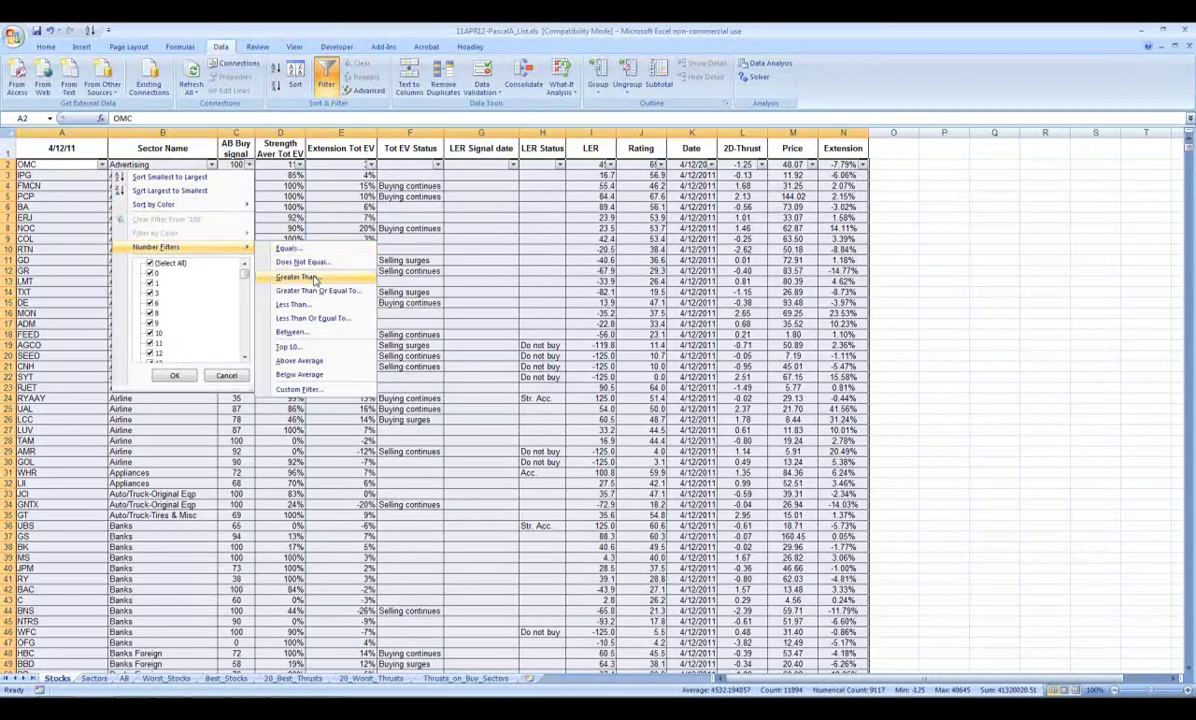
click(314, 278)
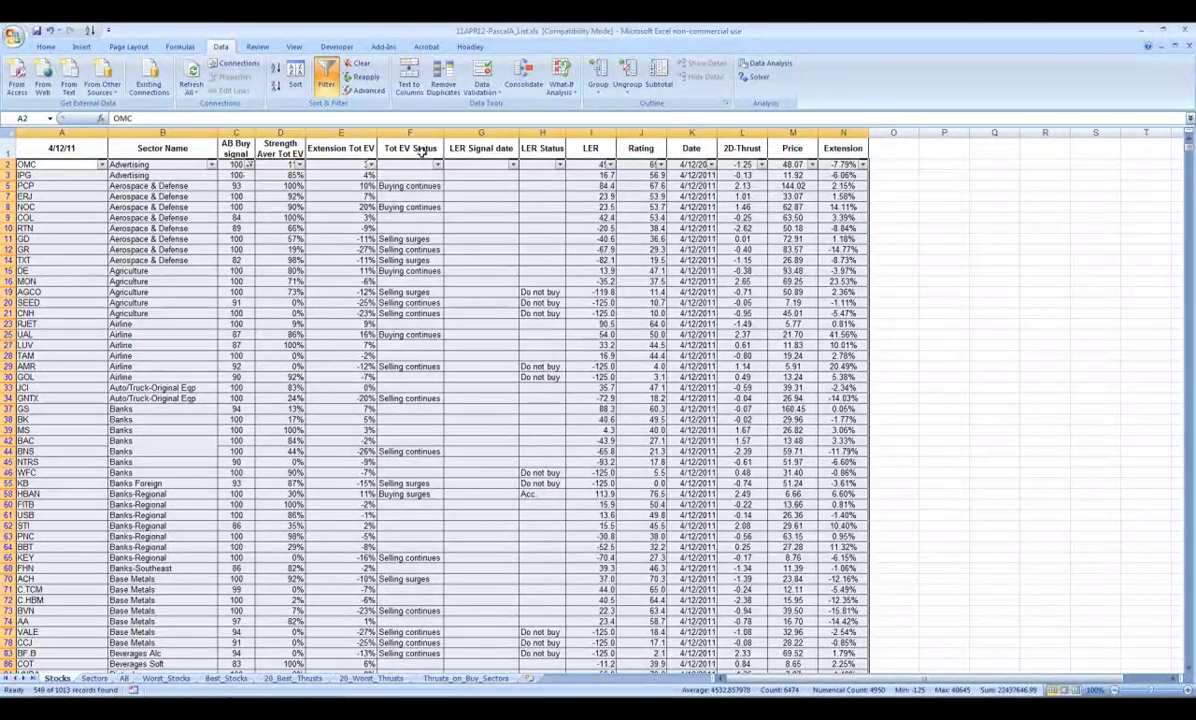
Filter Tot EV Status to keep only Buying continues and Buying surges, excluding the selling statuses and blanks.
click(437, 164)
click(355, 313)
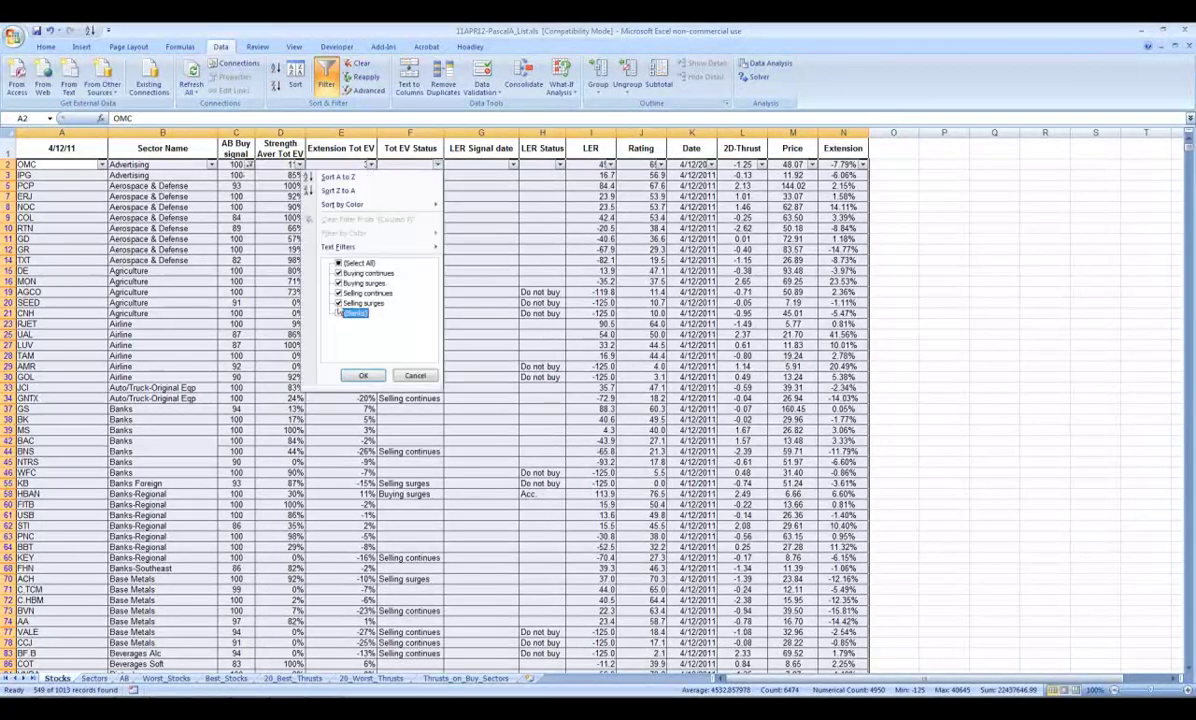
key(Up)
key(Up)
key(space)
click(340, 302)
click(362, 376)
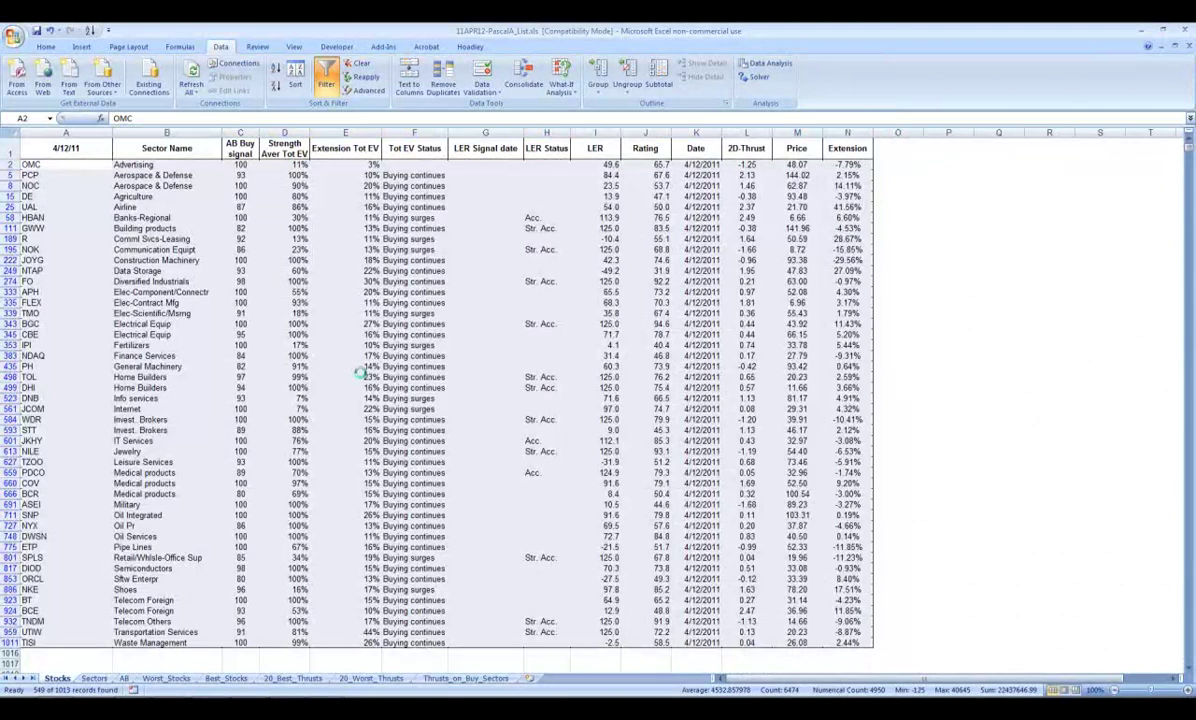
click(216, 164)
click(190, 375)
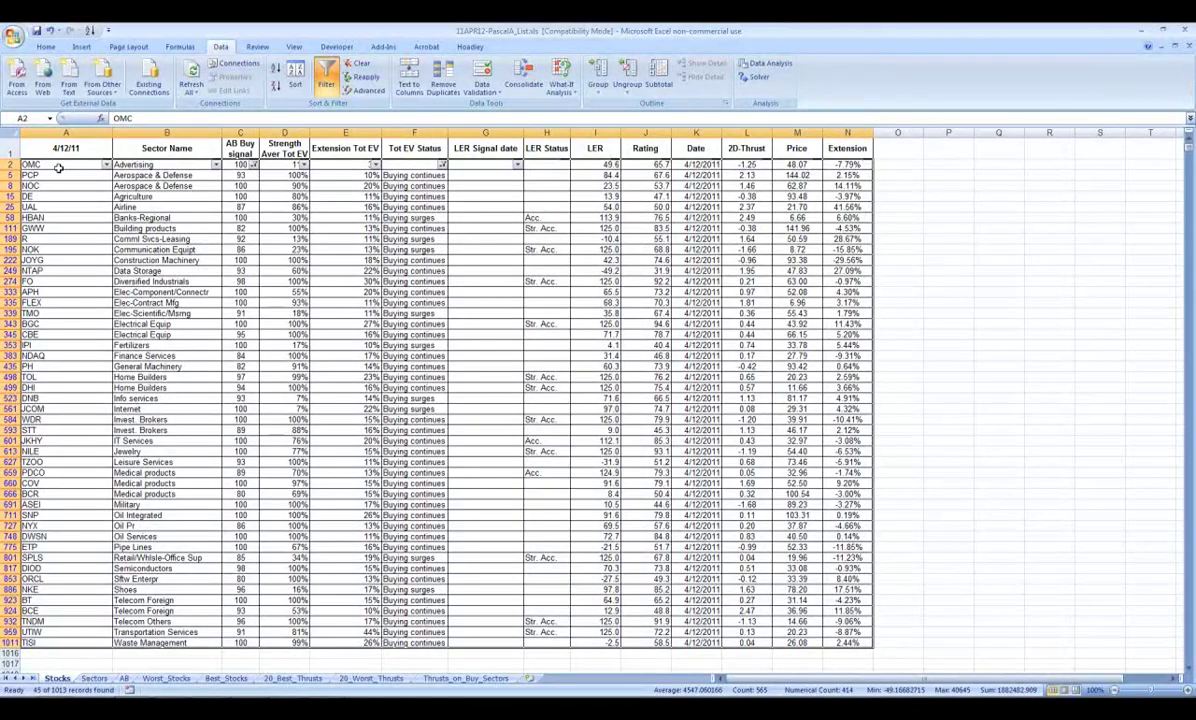
Copy the filtered ticker symbols from column A, starting at OMC, into a new Notepad document.
key(ctrl+shift+Down)
scroll(347, 541, down, 1)
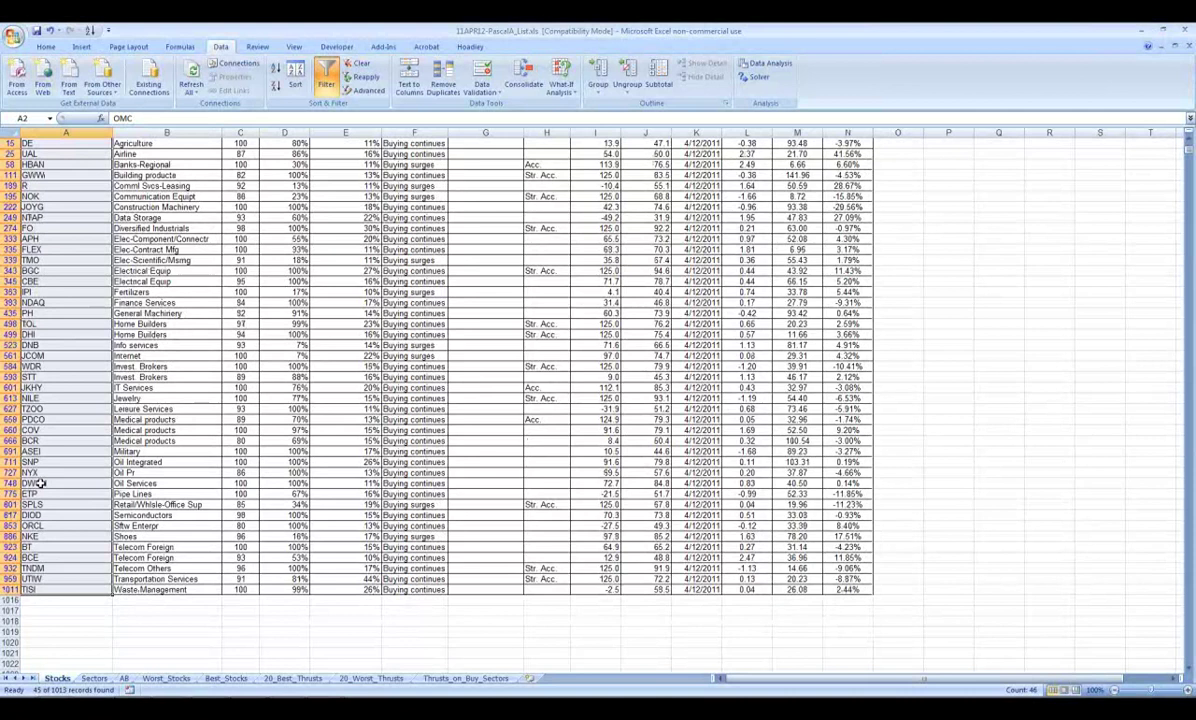
scroll(40, 483, up, 1)
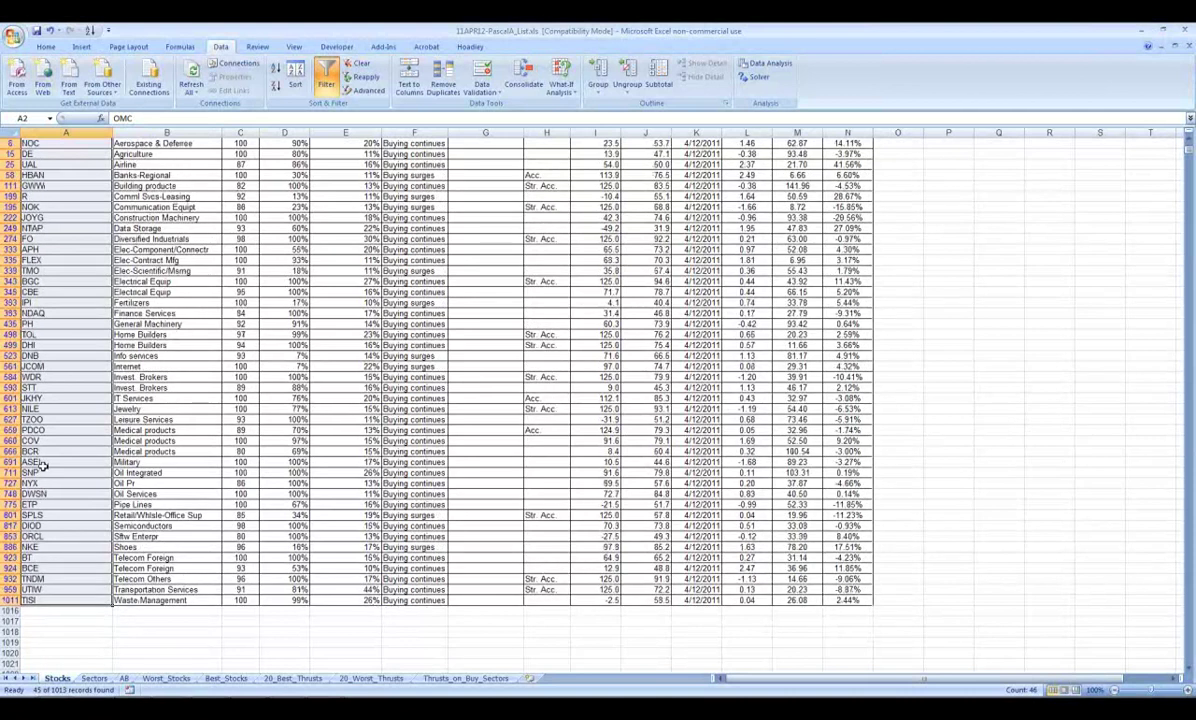
scroll(44, 465, up, 1)
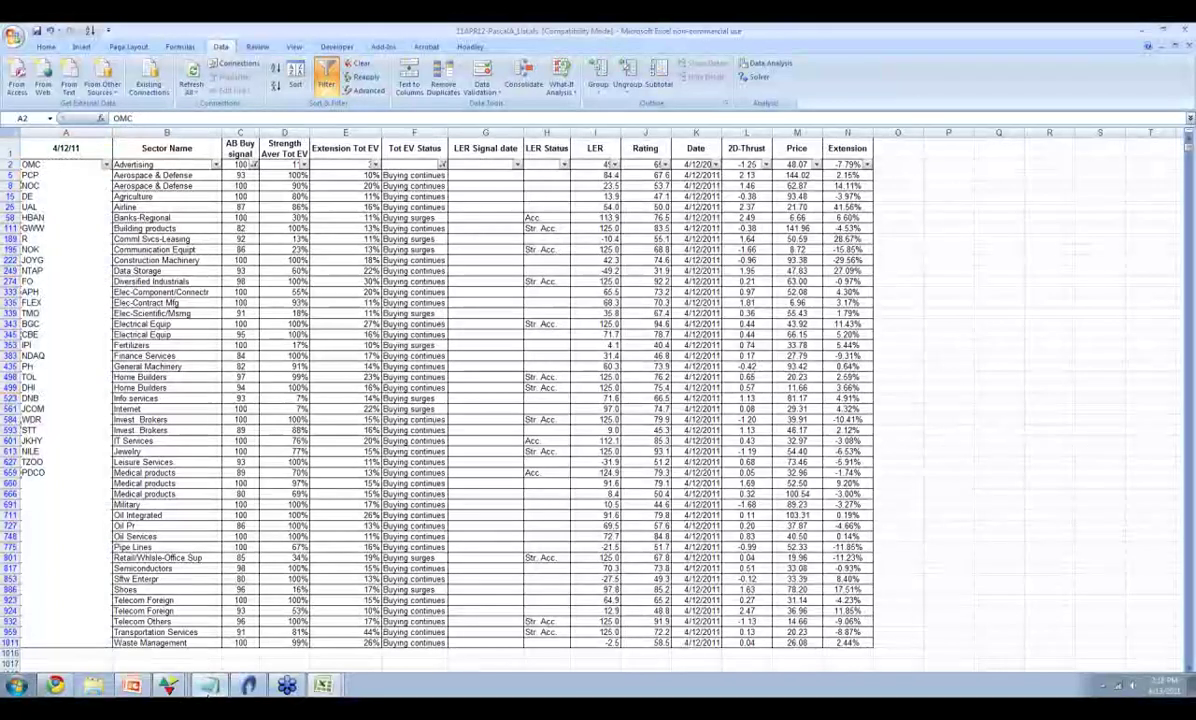
key(alt+Tab)
key(ctrl+n)
text(OMC PCP NOC DE UAL HBAN GWW R NOK JOYG NTAP FO APH FLEX TMO BGC CBE IPI NDAQ PH TOL DHI DNB JCOM WDR STT JKHY NILE TZOO PDCO COV BCR ASEI SNP NYX DWSN ETP SPLS DIOD ORCL NKE BT BCE TNDM UTIW TISI)
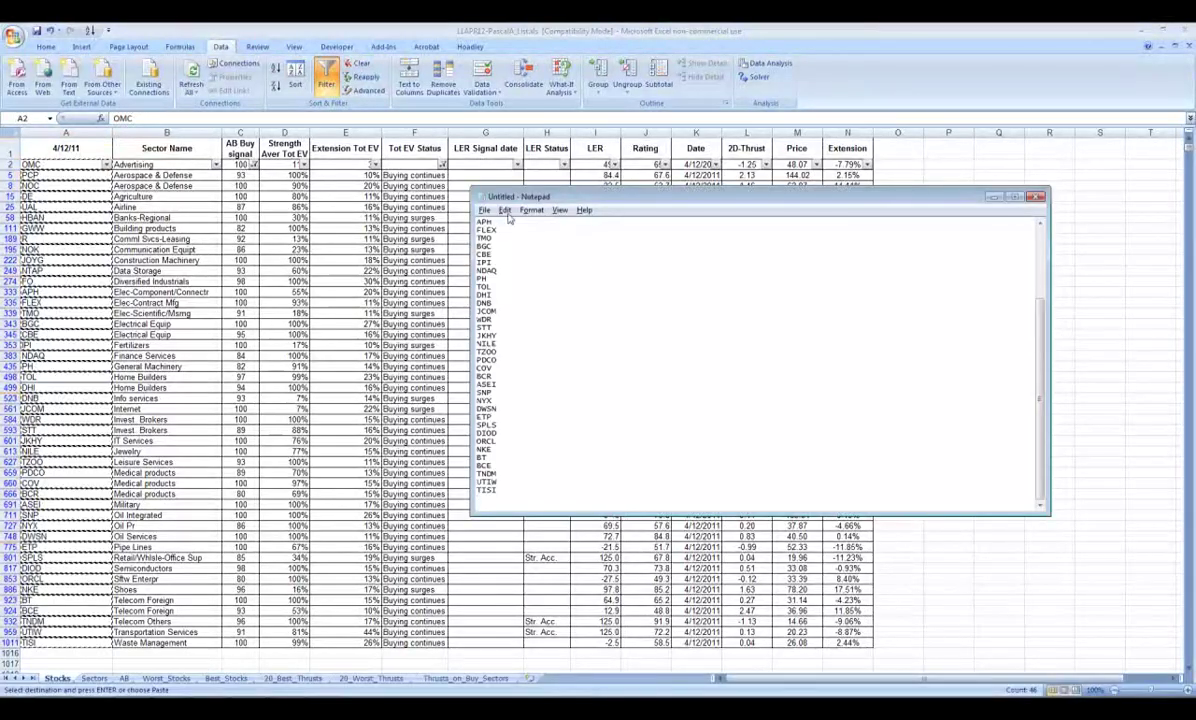
Save the ticker list as 11APR12-EV-demo.txt in the GGT Text Files folder and close Notepad.
click(484, 213)
key(Escape)
key(ctrl+s)
text(11APR12-)
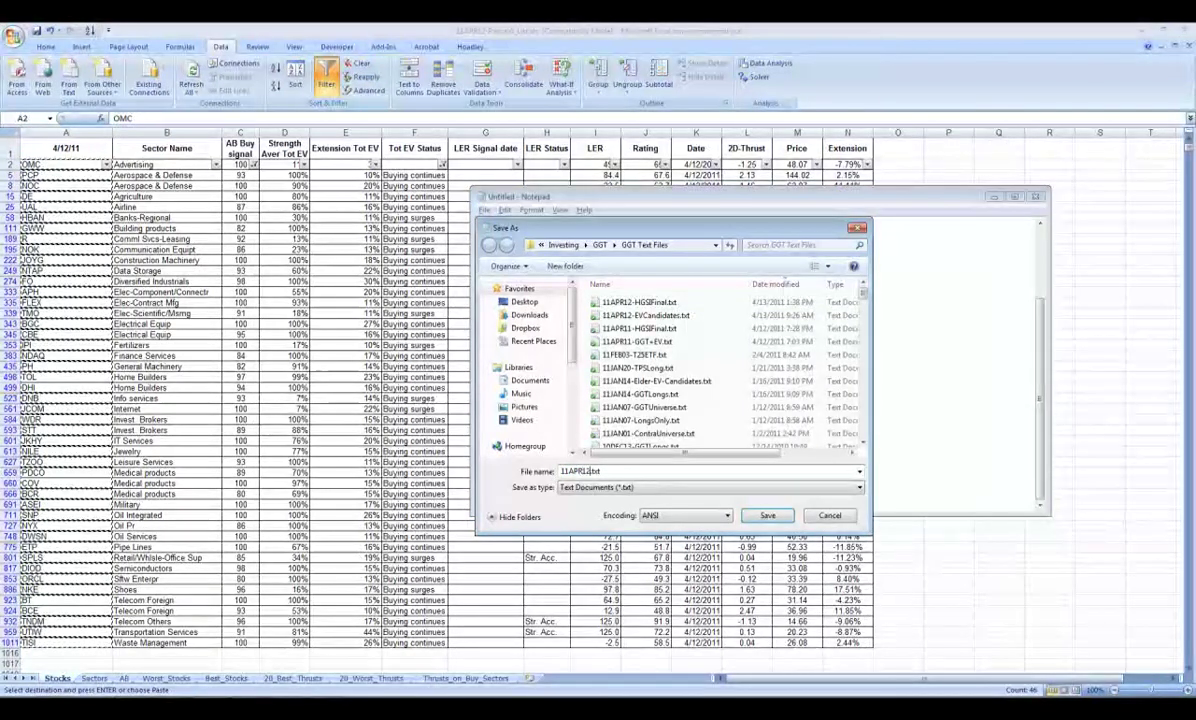
text(EV-demo)
key(Return)
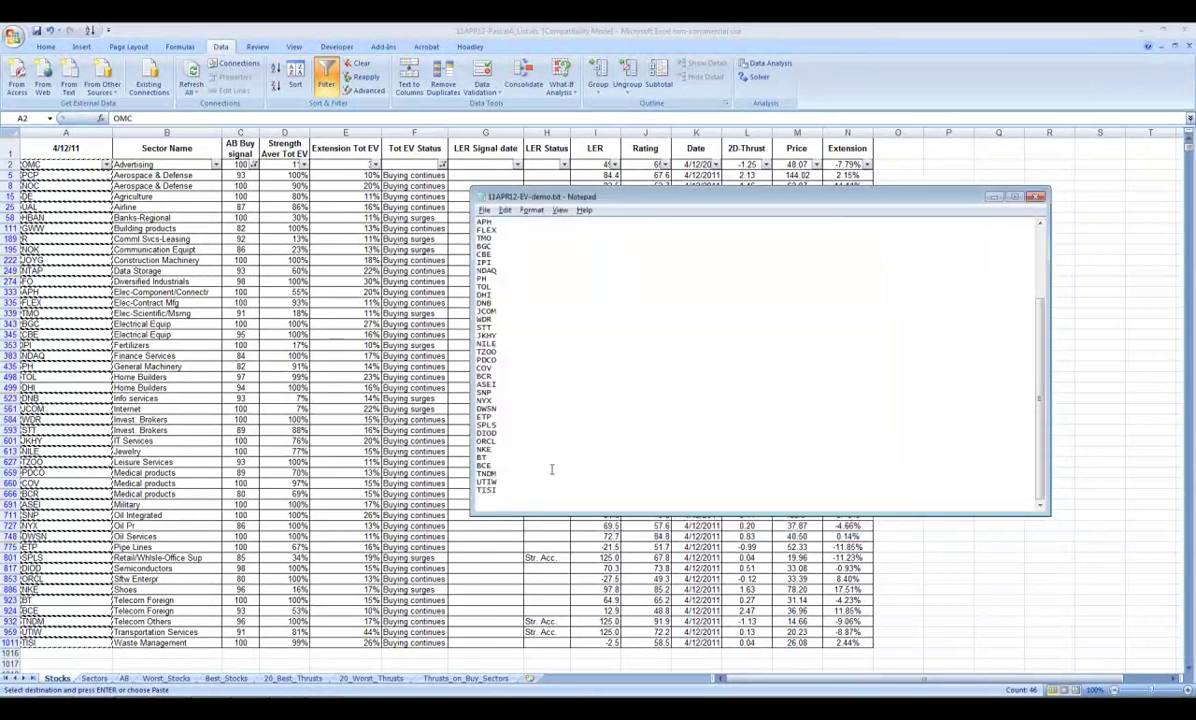
key(alt+F4)
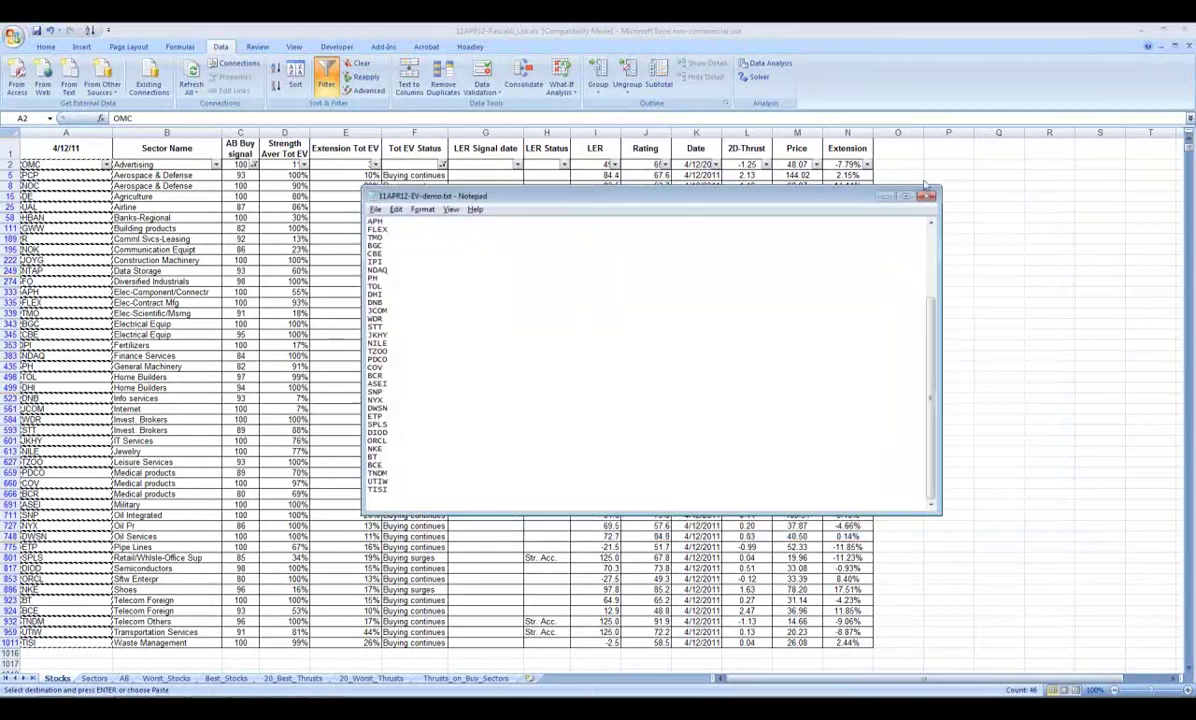
Minimize Excel, switch to HGS Designer and select the EV group under User Groups.
click(1143, 32)
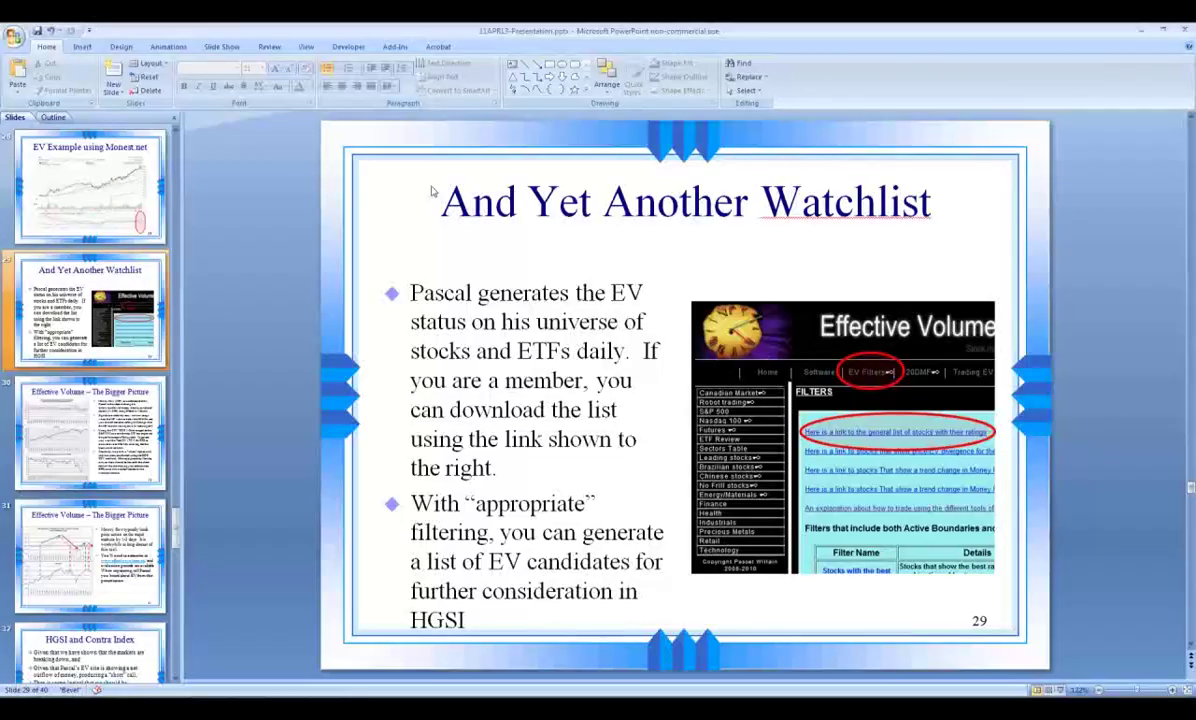
mouse_move(168, 685)
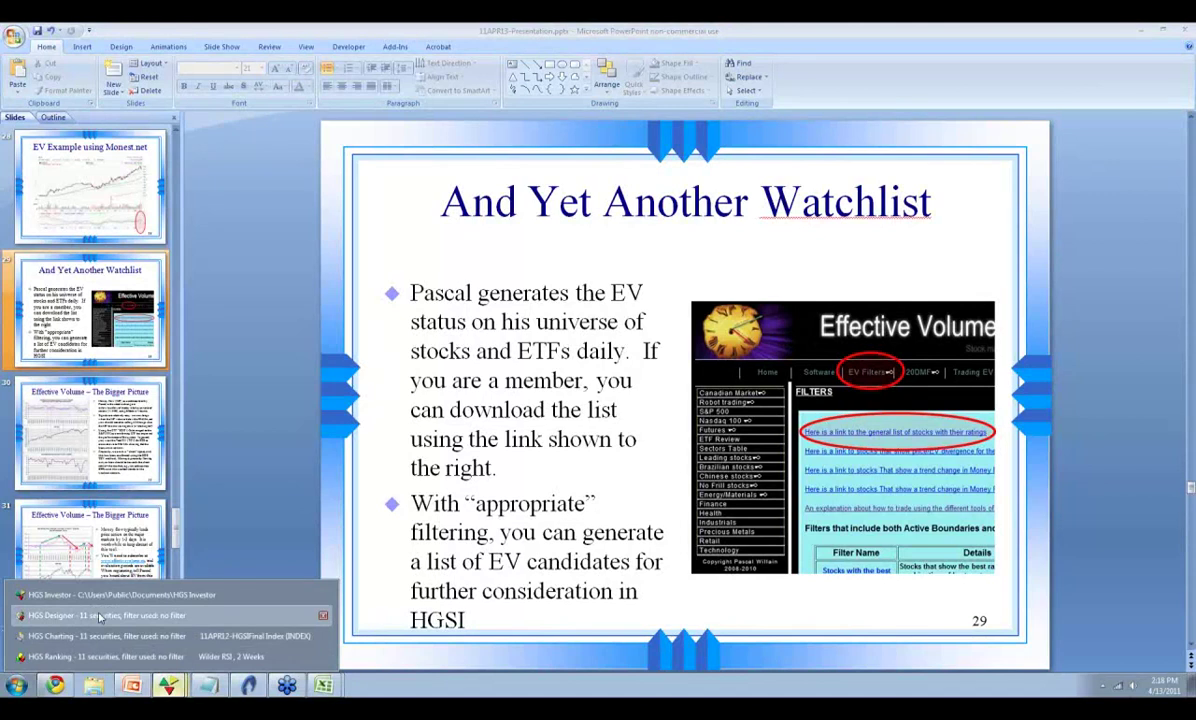
click(100, 617)
scroll(452, 489, down, 5)
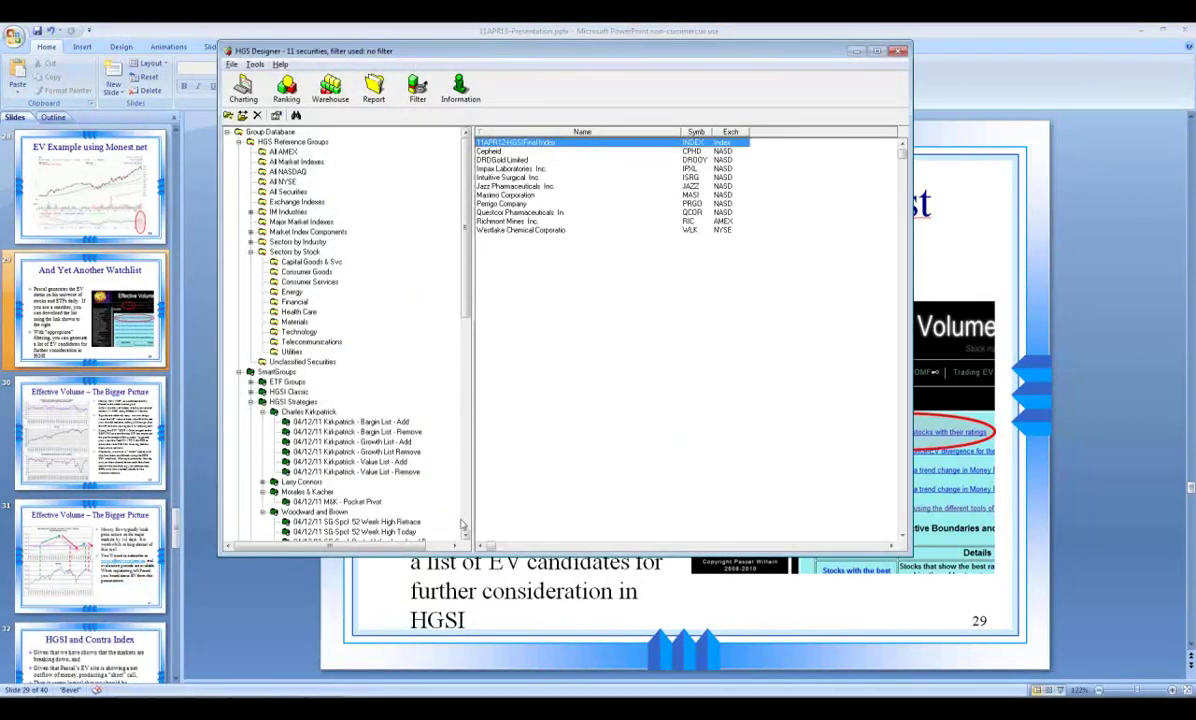
scroll(463, 522, down, 3)
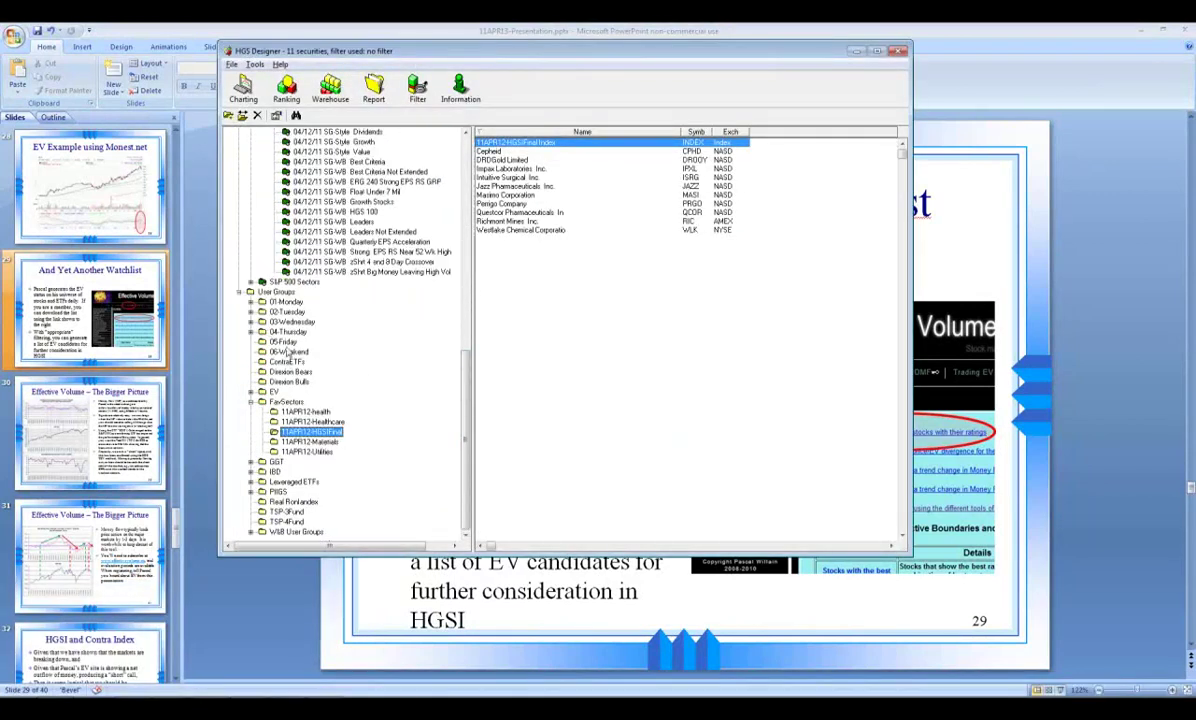
click(274, 391)
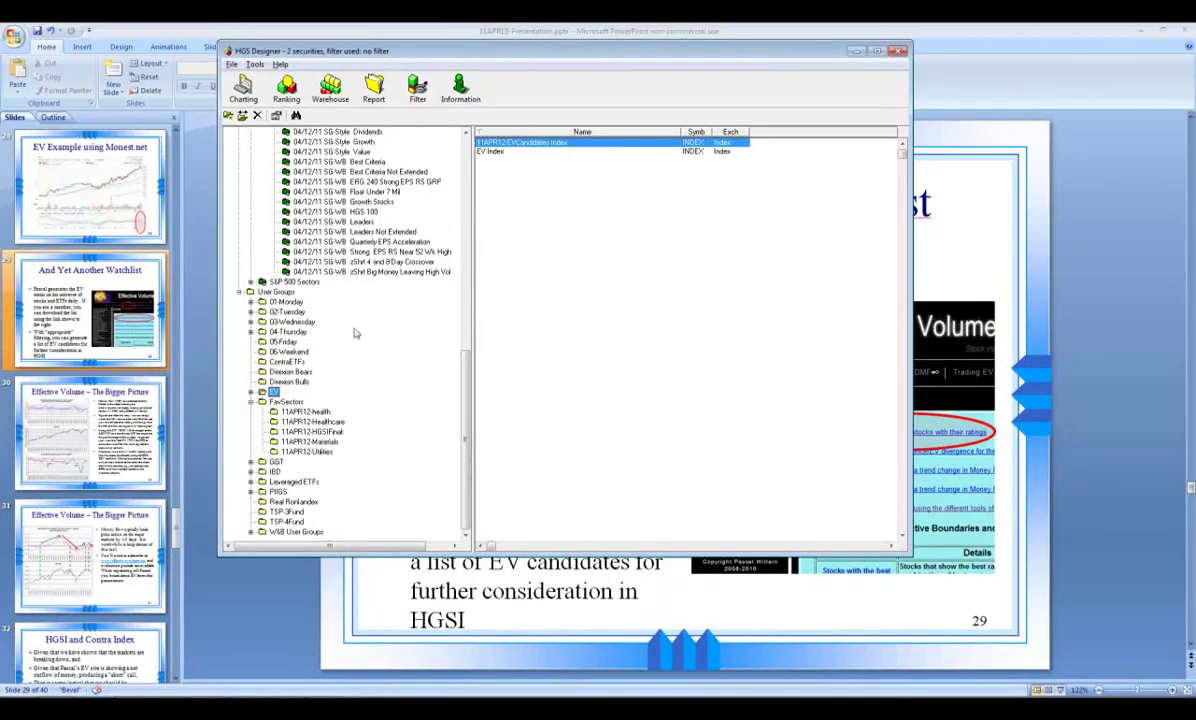
Add a group named 11APR12-EVDEMO under EV and load its securities from 11APR12-EV-demo.txt.
right_click(266, 394)
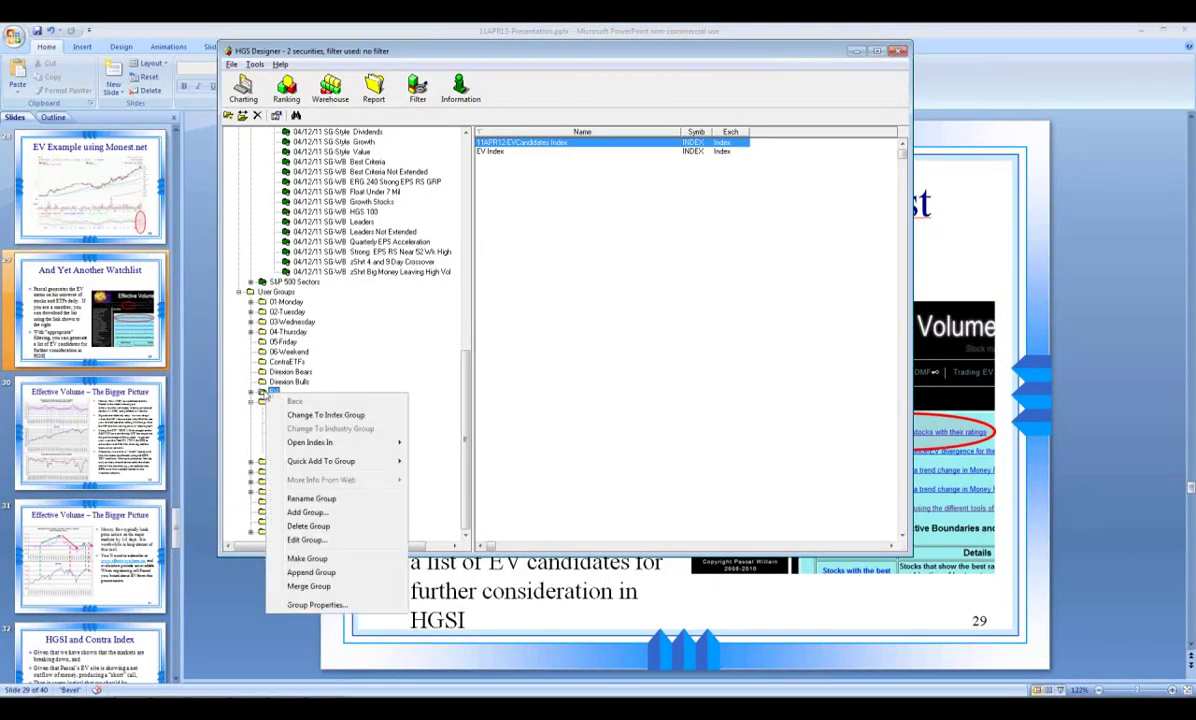
click(312, 511)
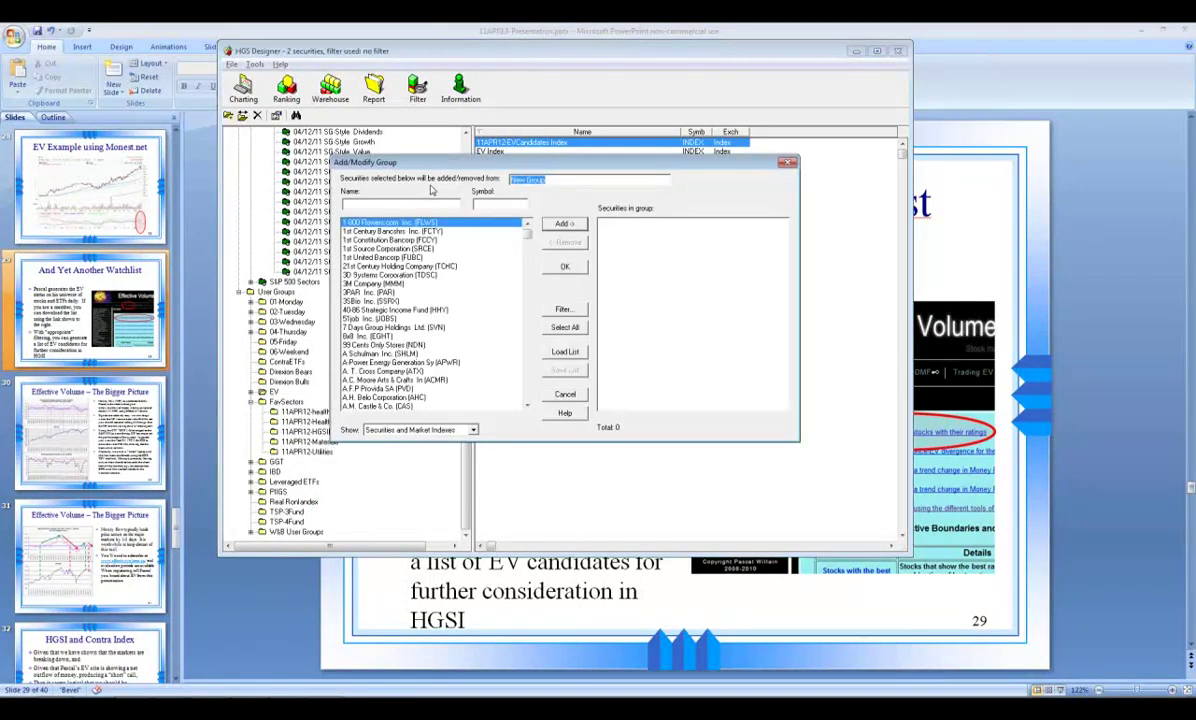
text(11APR12-EVDEMO)
click(565, 351)
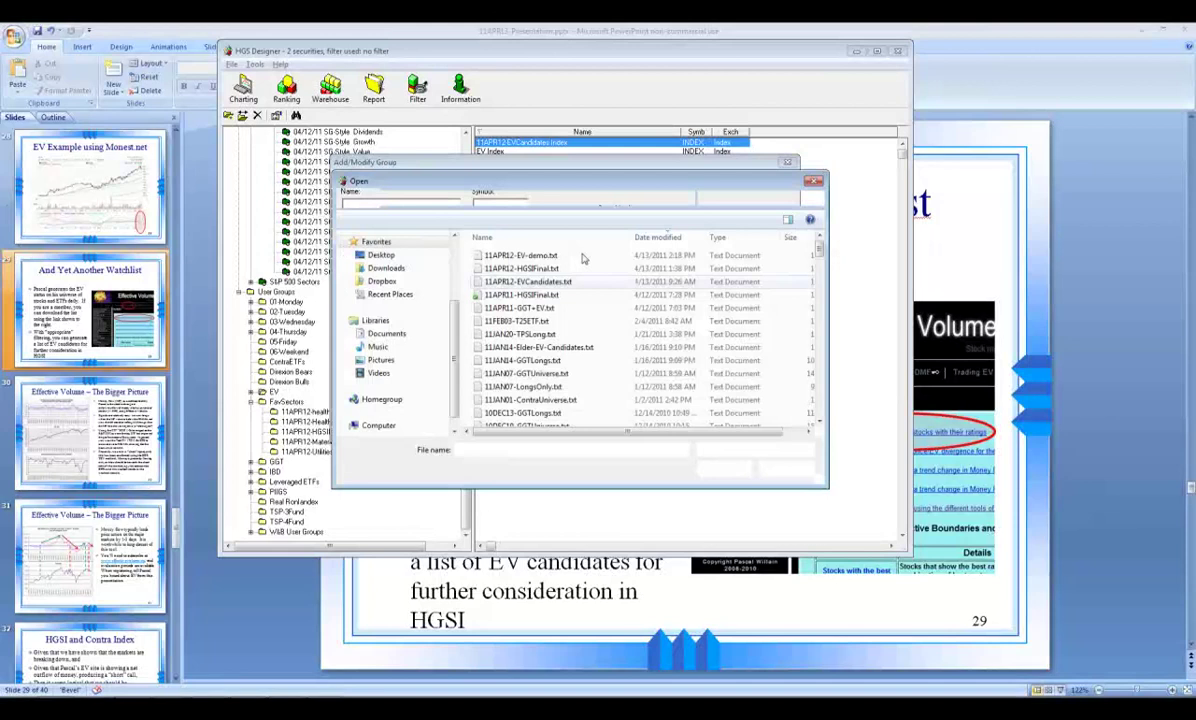
double_click(583, 258)
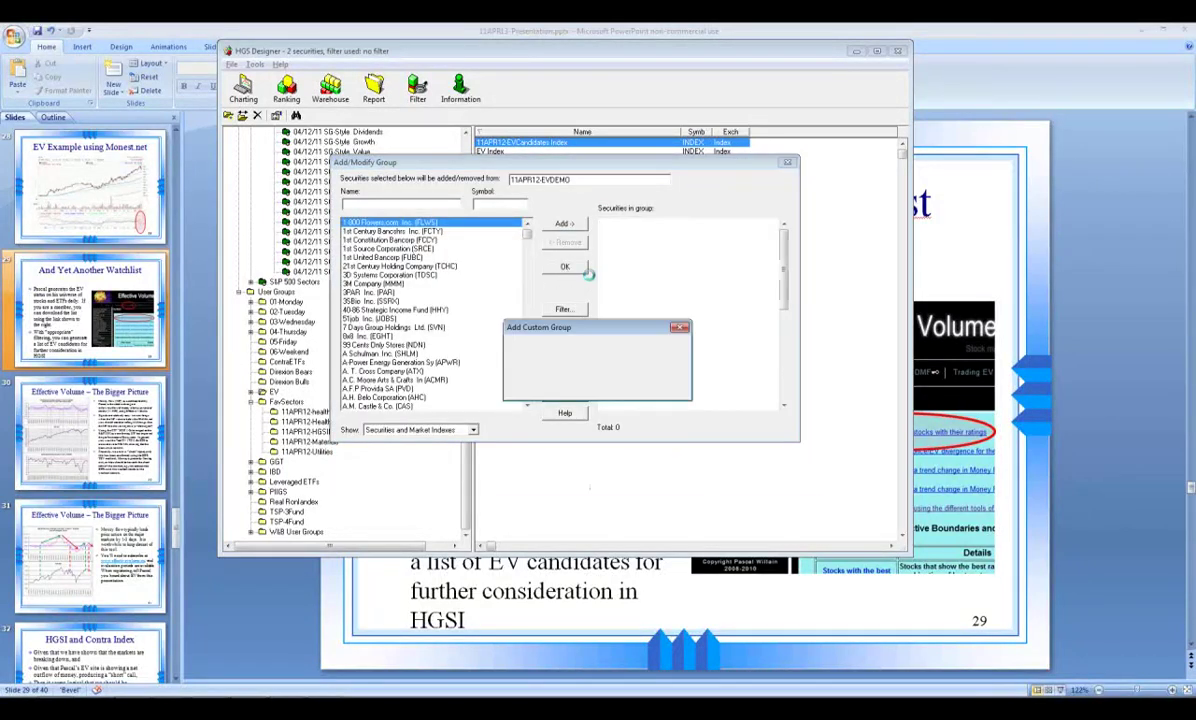
click(596, 383)
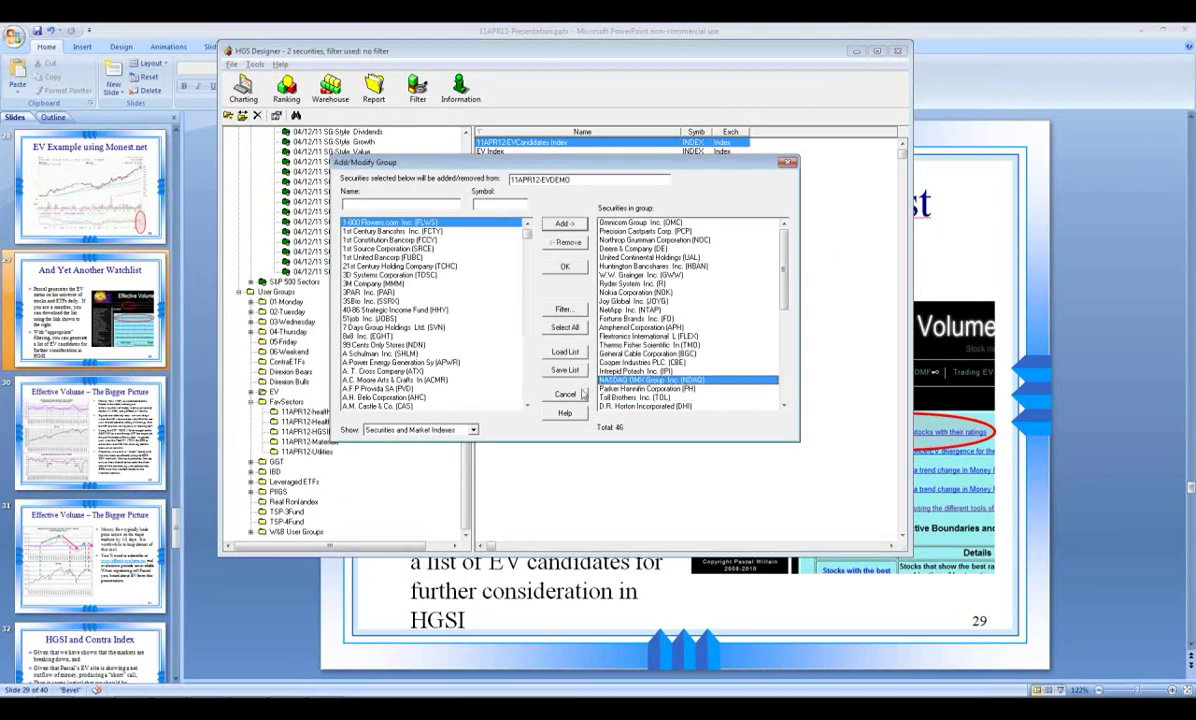
Confirm the 11APR12-EVDEMO group with its index built, and open the index in HGS Charting.
drag(779, 302, 786, 234)
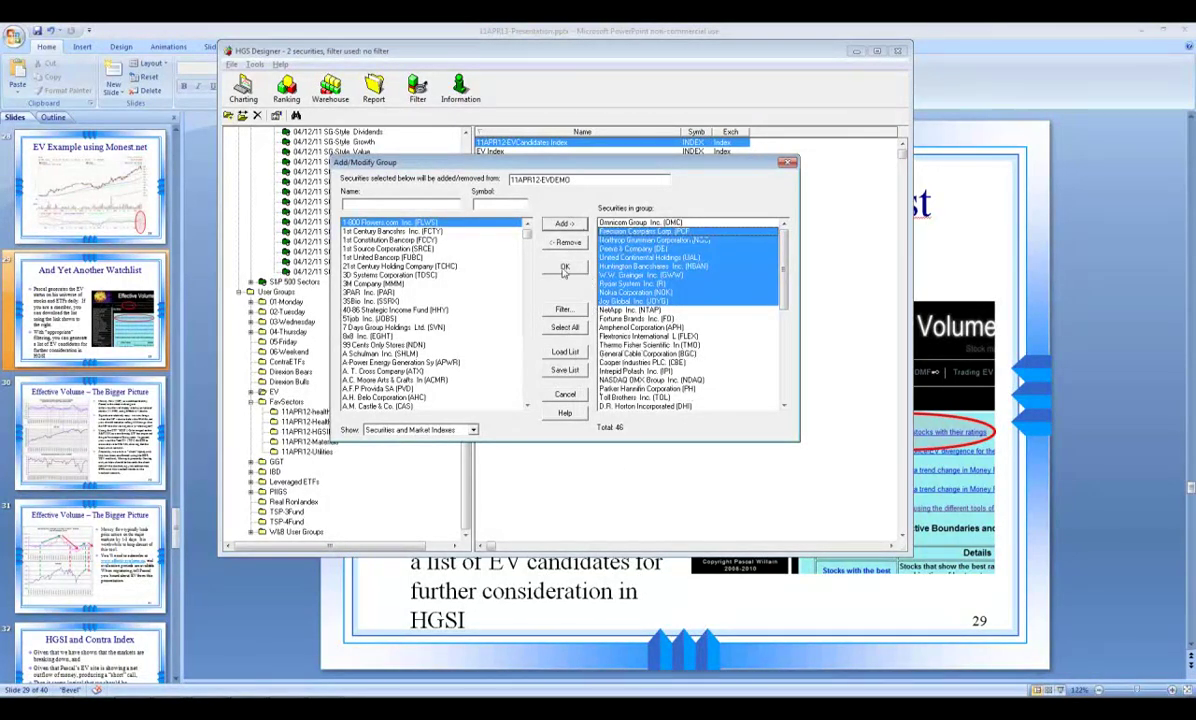
click(564, 266)
click(569, 381)
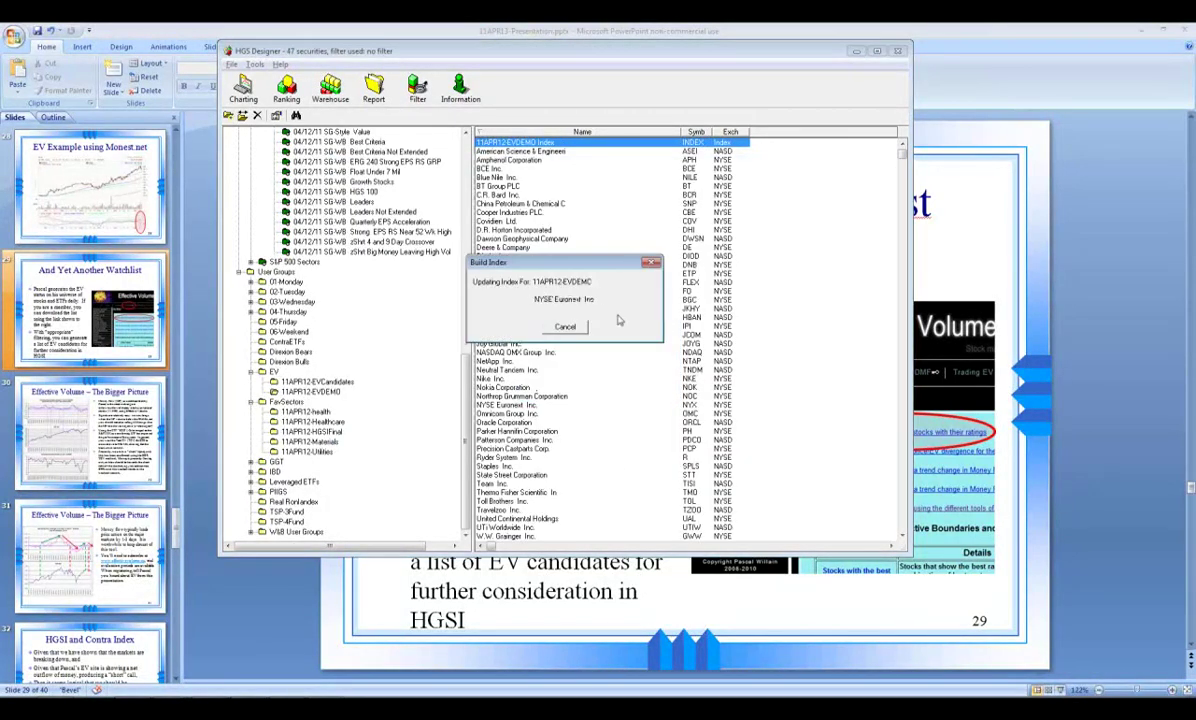
double_click(517, 145)
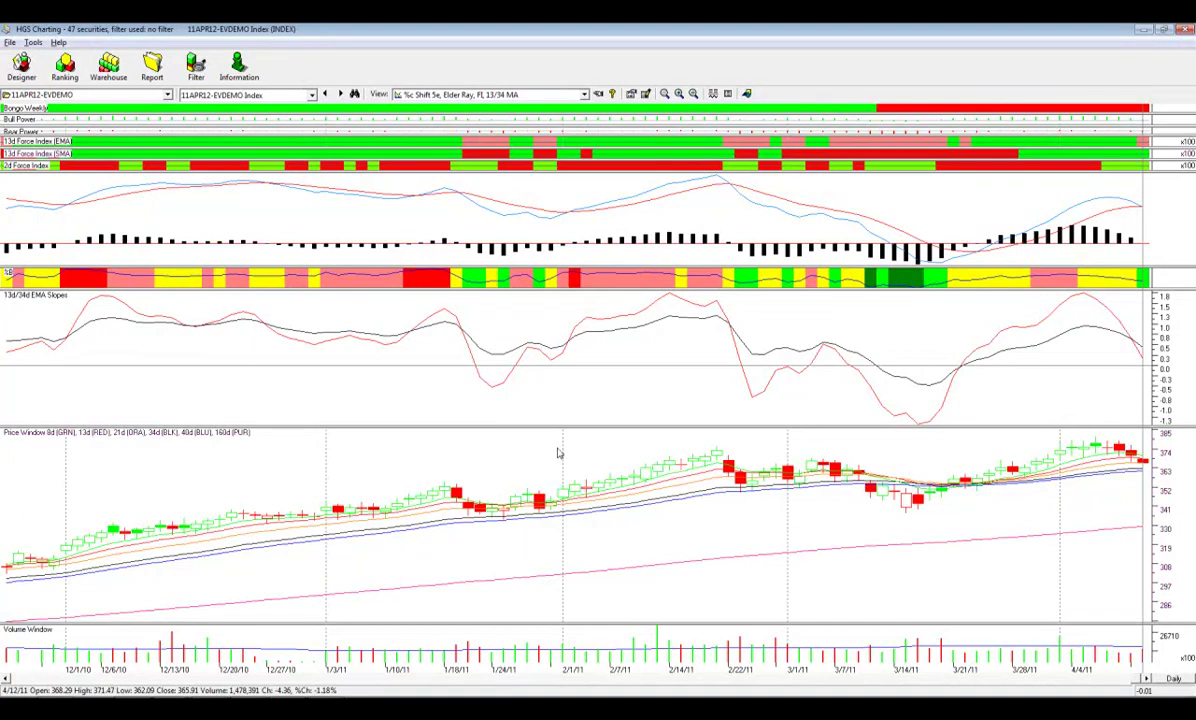
Leave HGS Charting, switch to the PowerPoint presentation and advance to slide 30, "Effective Volume – The Bigger Picture".
click(1143, 32)
click(287, 685)
key(alt+Tab)
key(Tab)
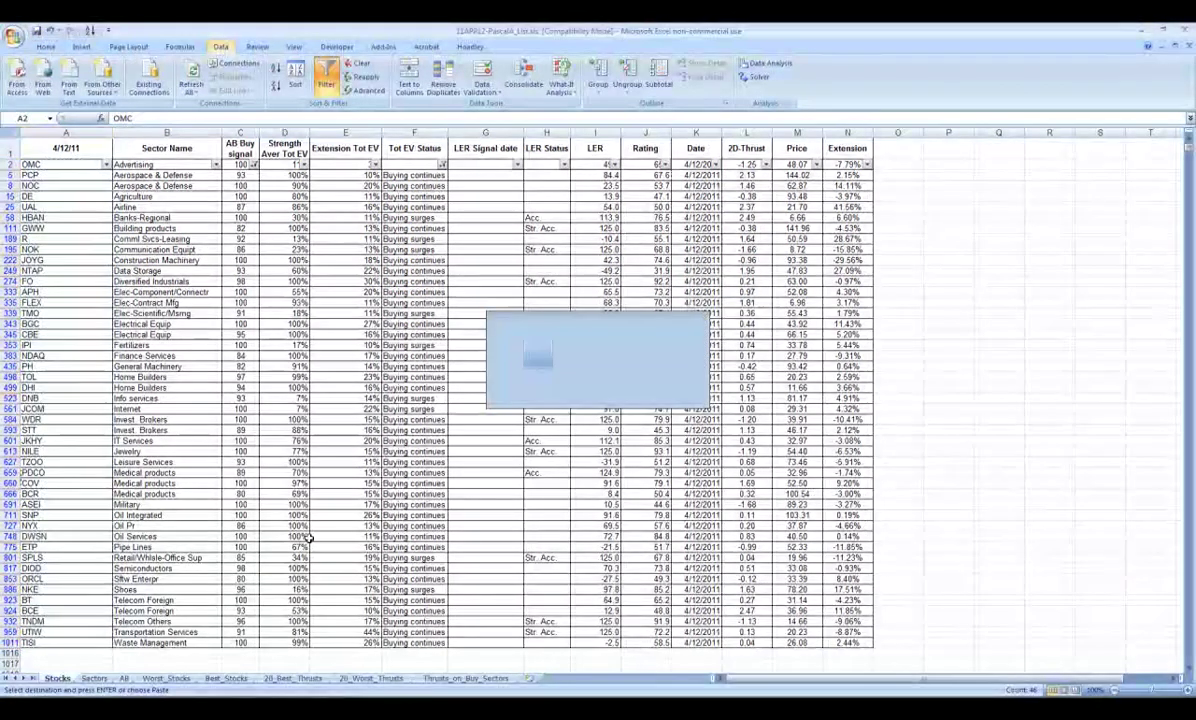
key(alt+Tab)
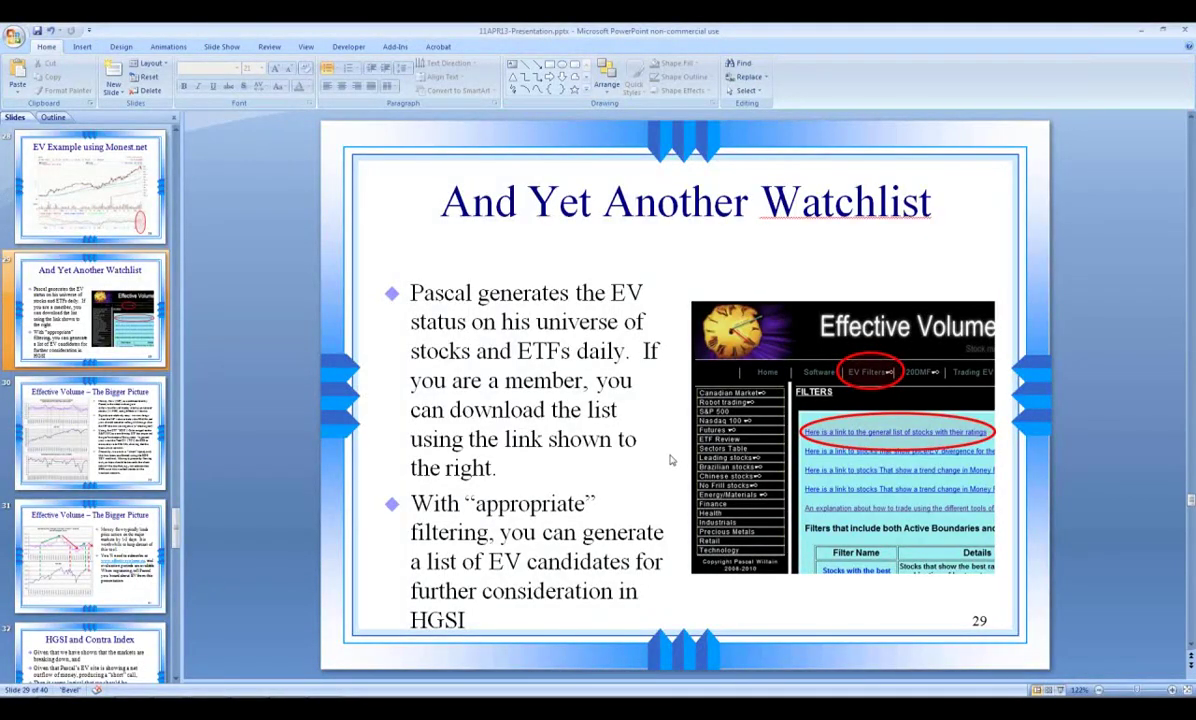
scroll(671, 460, down, 1)
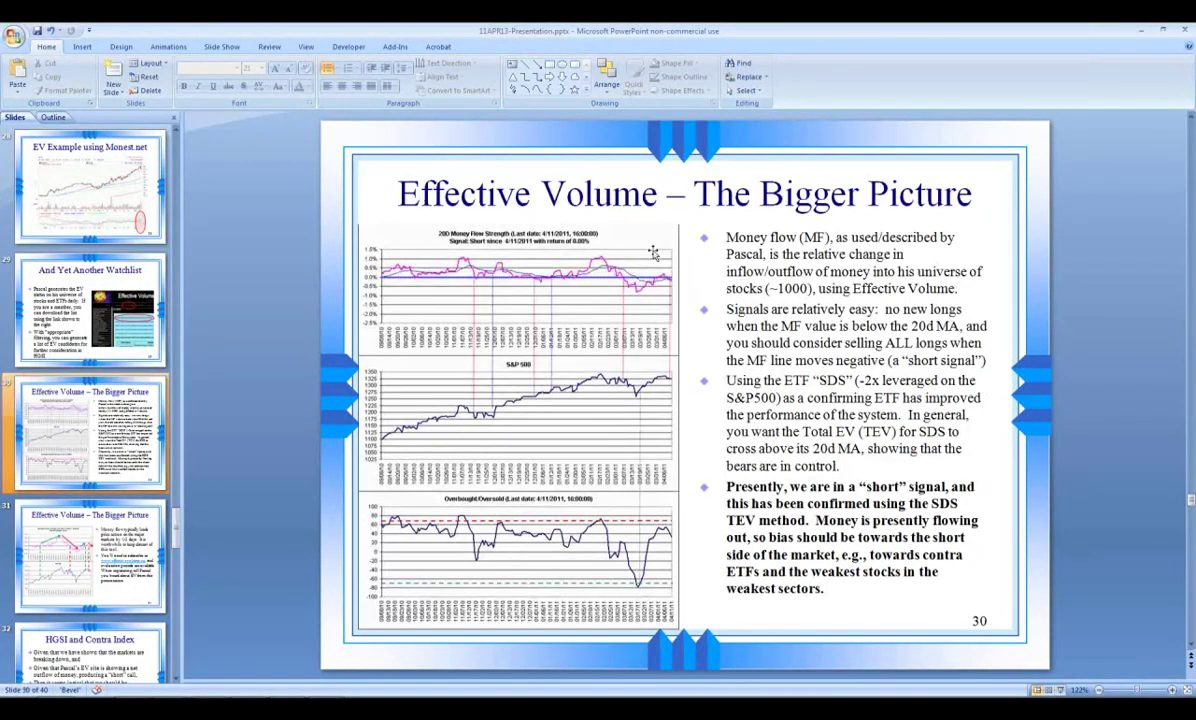
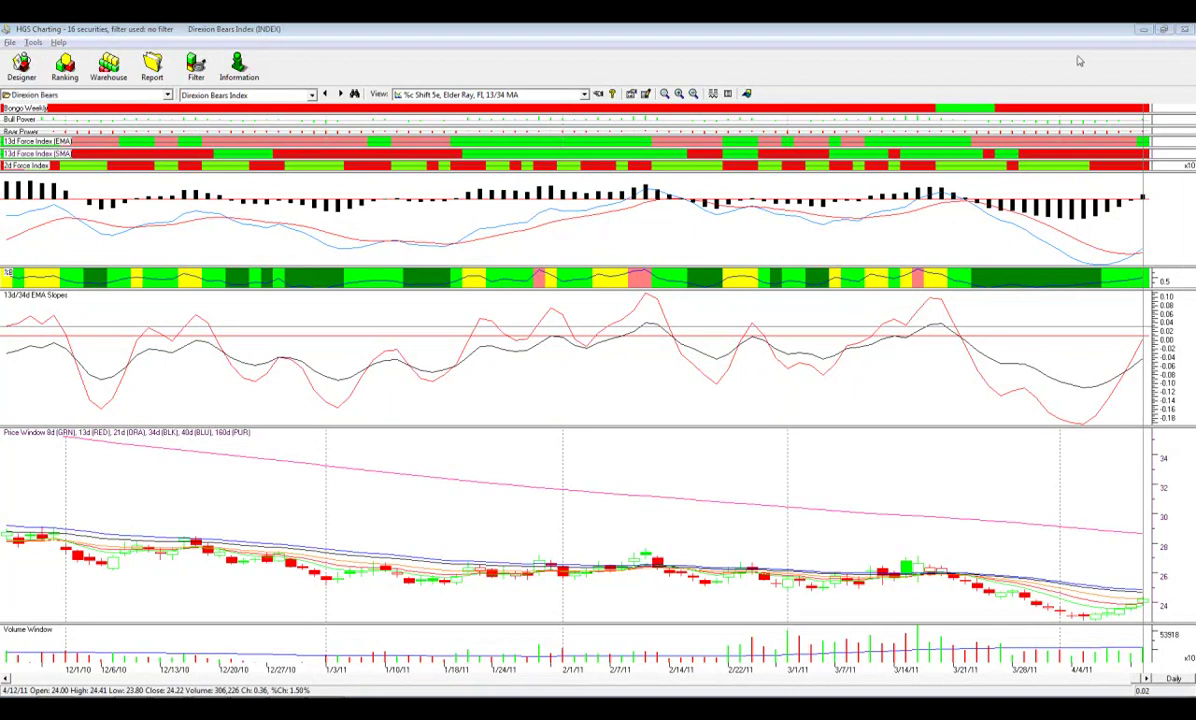
Review the securities listed in the Direxion Bears group and examine the 13d/34d EMA slopes on its index chart.
click(236, 97)
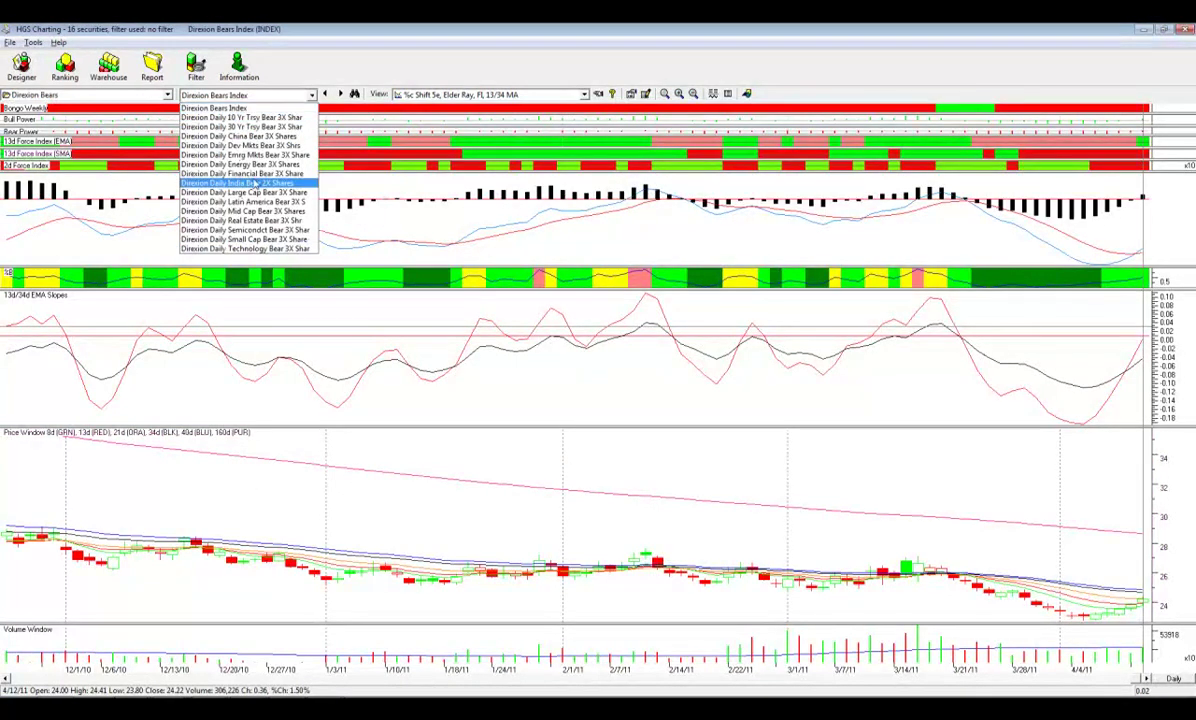
click(281, 67)
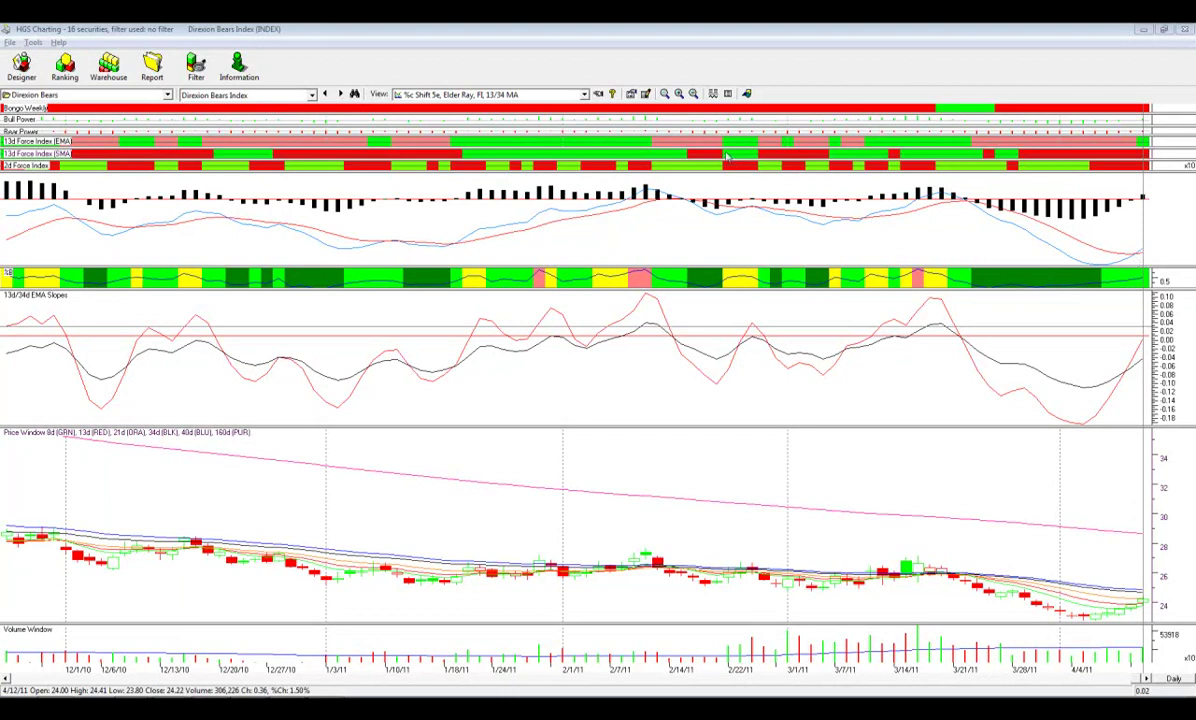
click(230, 95)
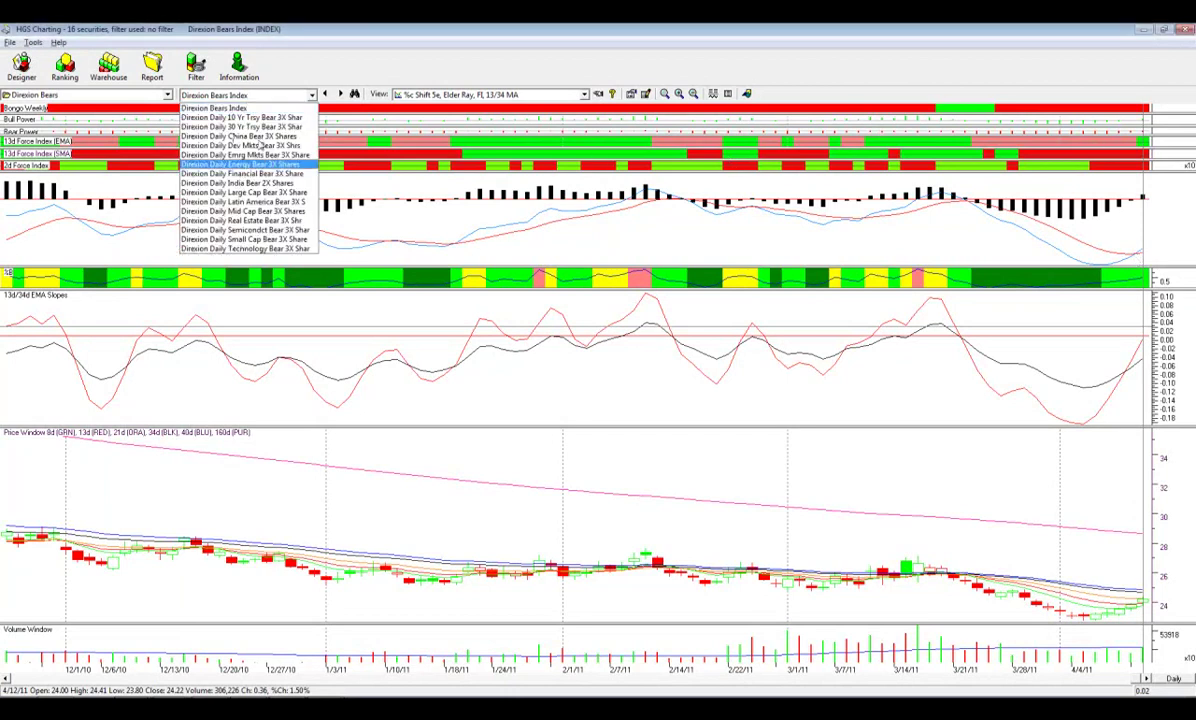
click(1063, 167)
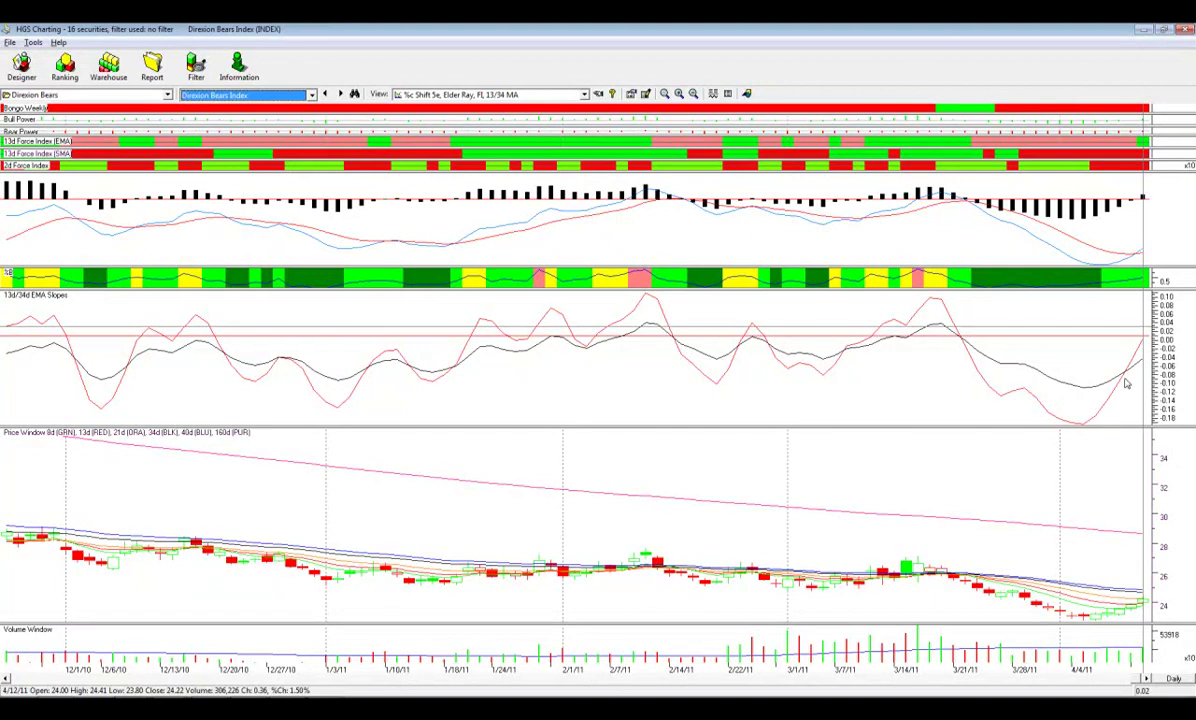
click(1068, 322)
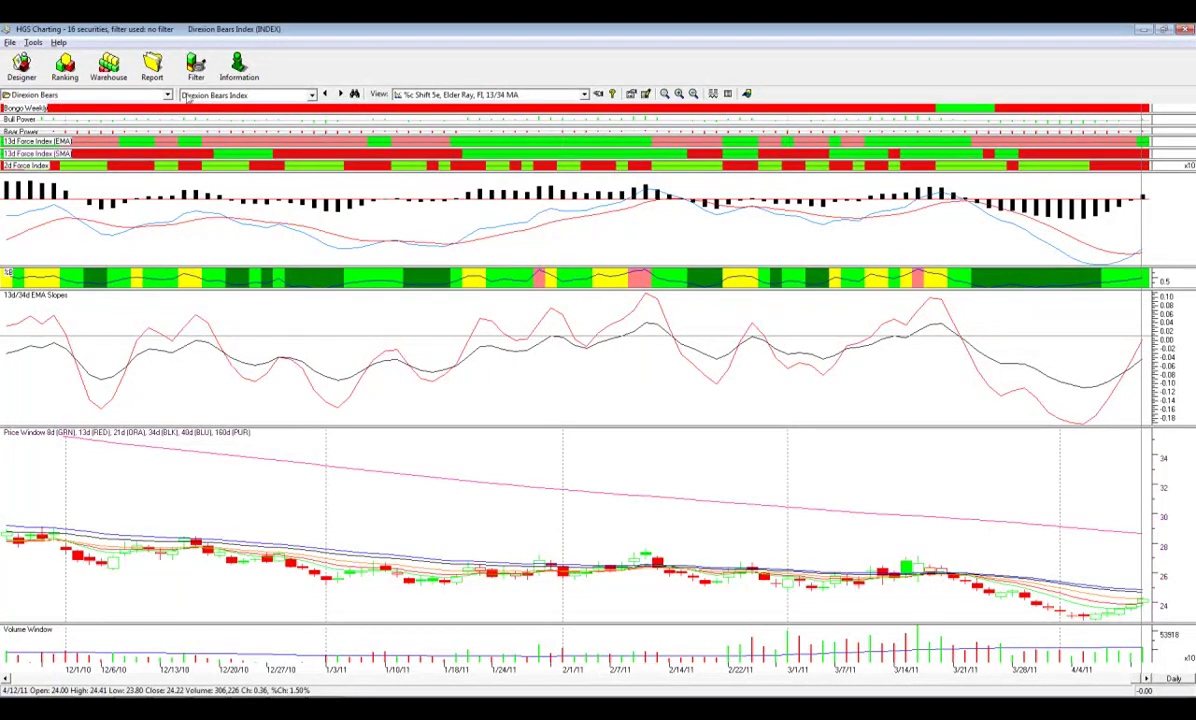
Open the relative strength ranking for the Direxion Bears group and chart its top-ranked security, EDZ.
click(64, 66)
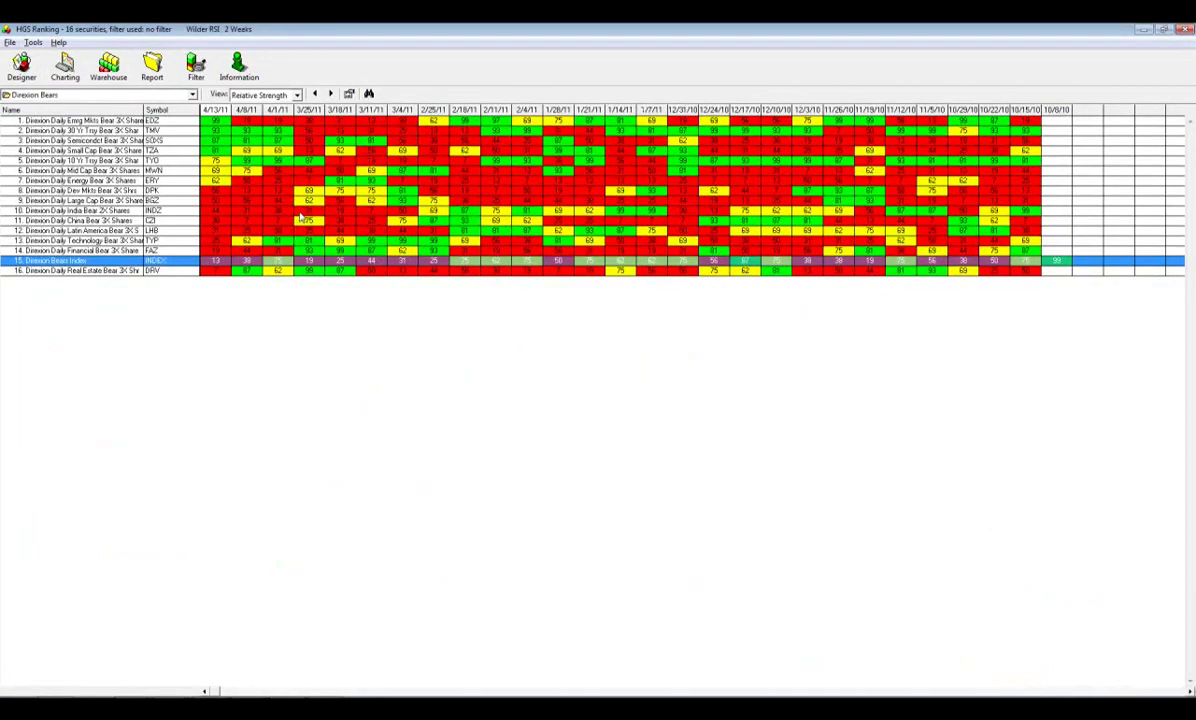
double_click(105, 121)
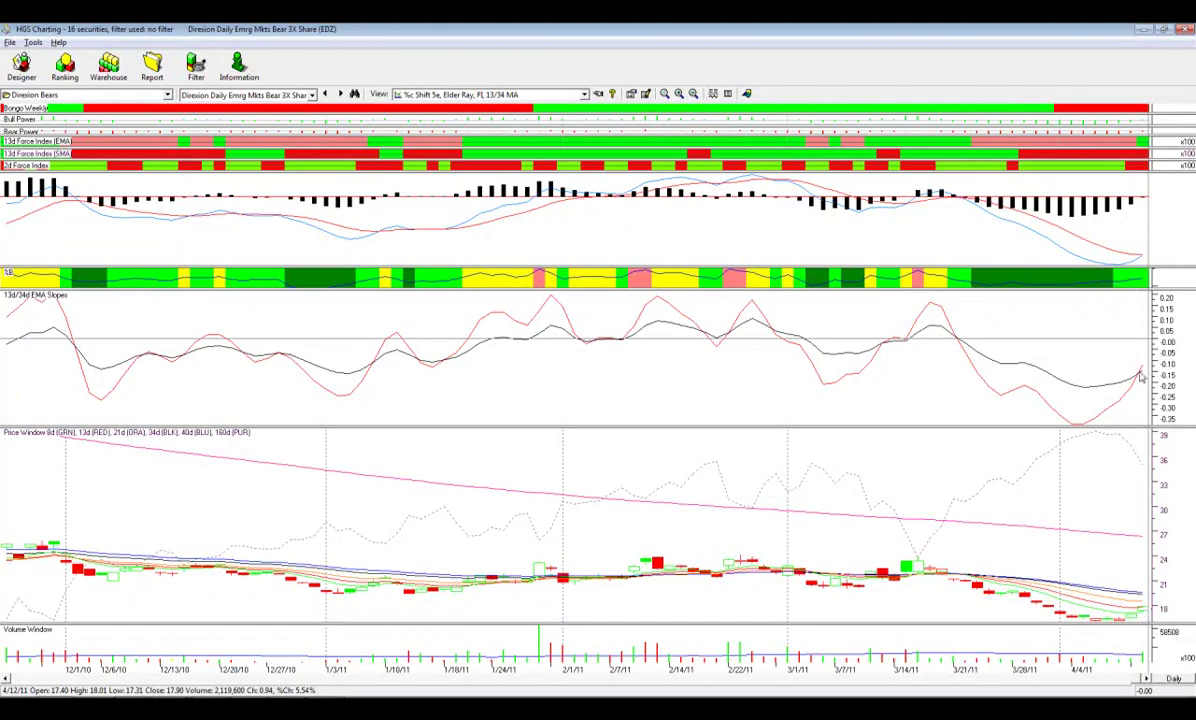
click(1150, 342)
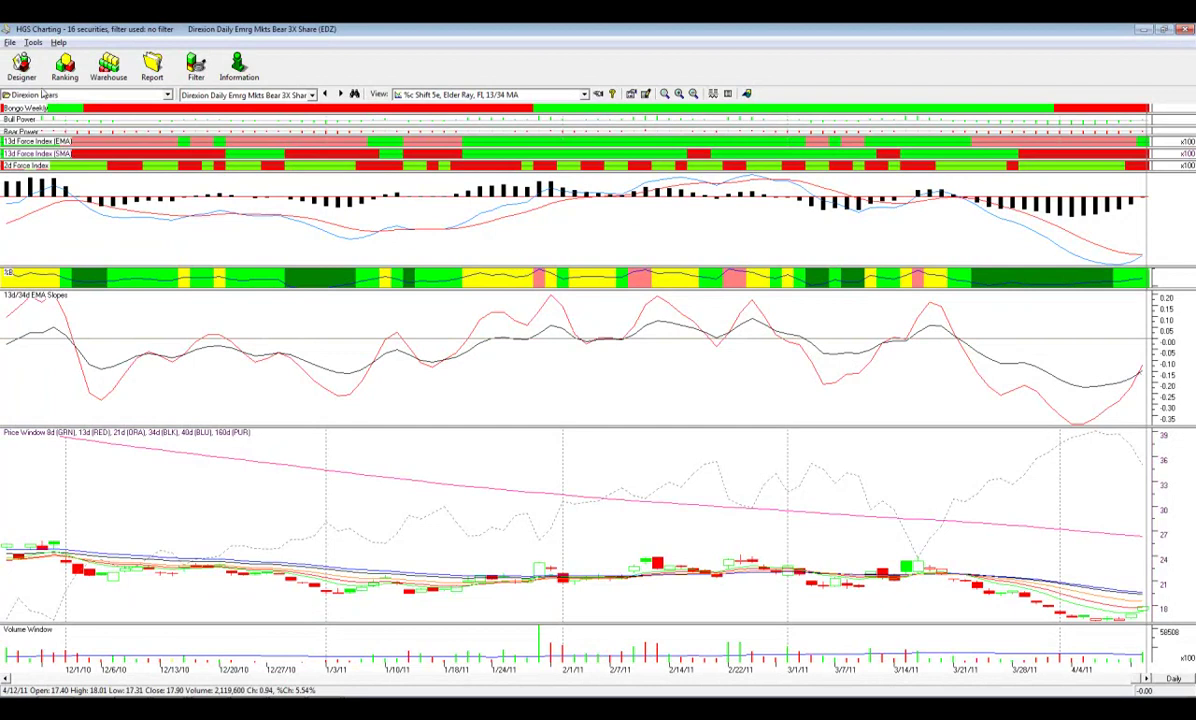
Step through the charts of the next three ranked bear funds, TMV, SOXS and TZA, examining their EMA slopes.
click(341, 94)
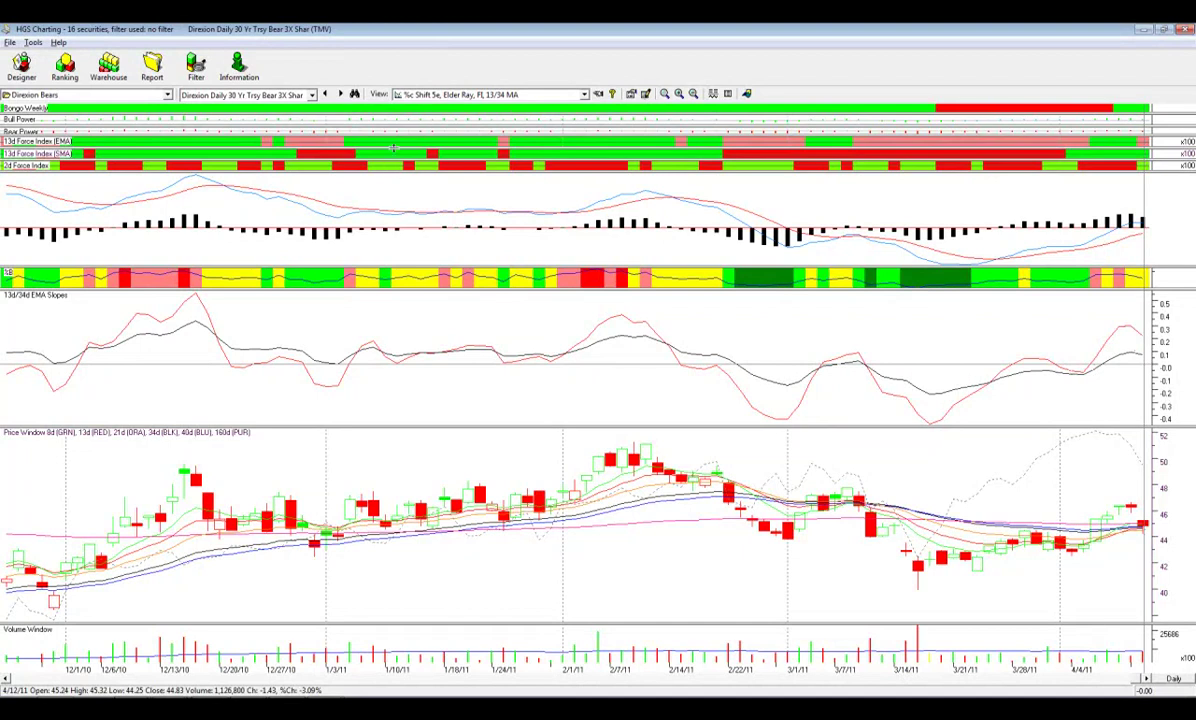
click(340, 95)
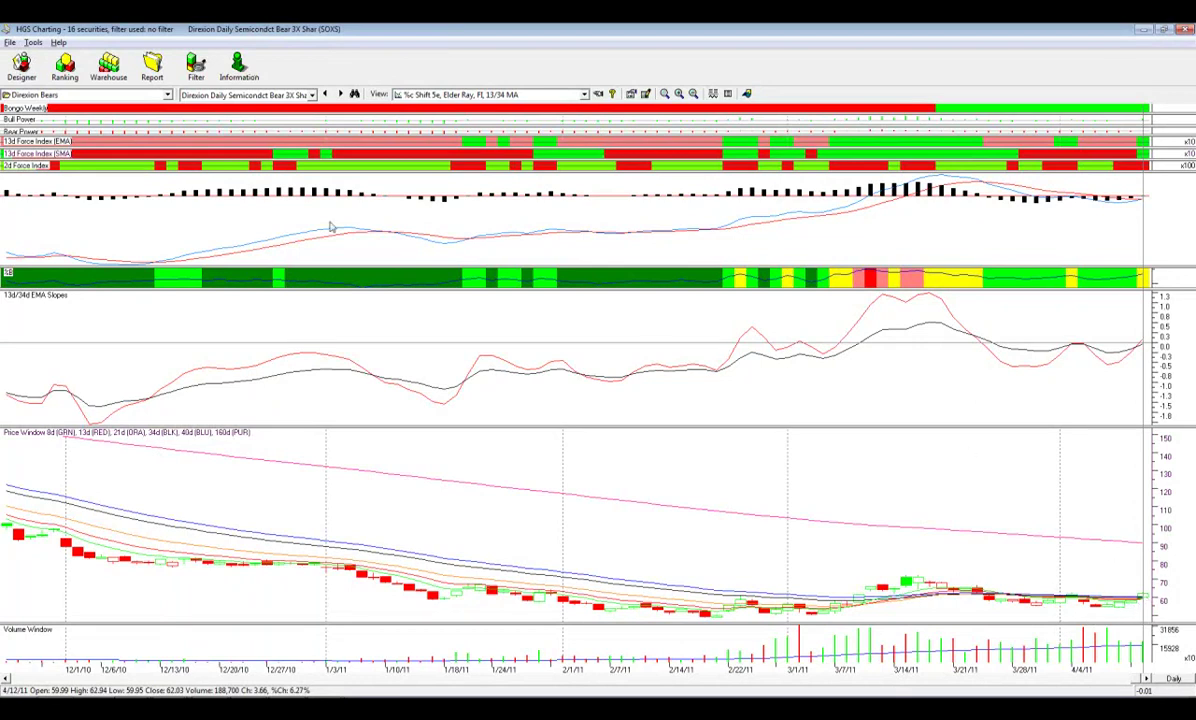
click(341, 93)
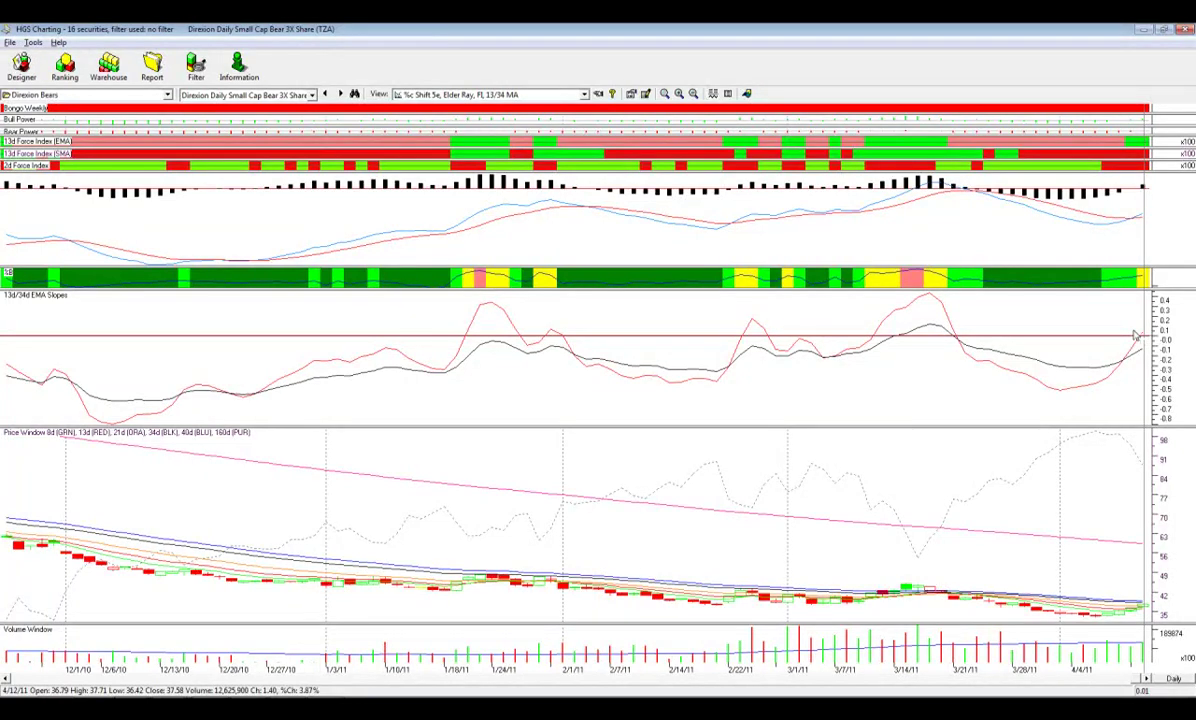
Switch back to the PowerPoint presentation and resume the slide show at "Step 5: Scanning Conclusions".
key(alt+Tab)
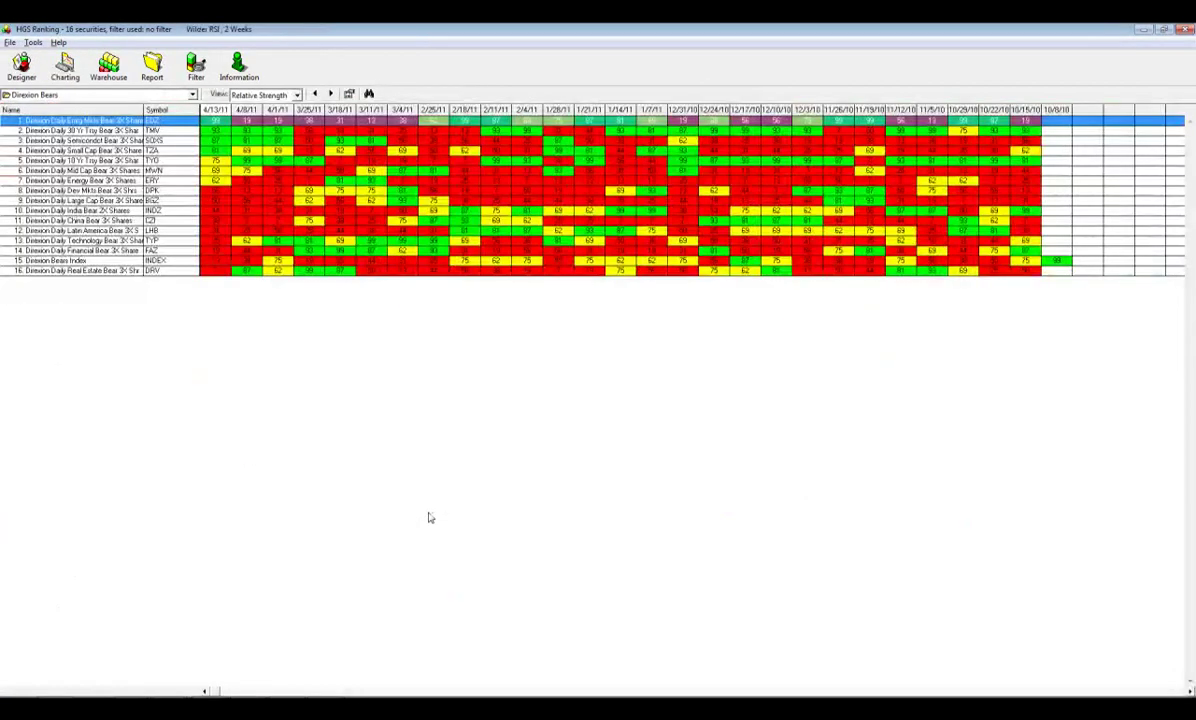
key(alt+Tab)
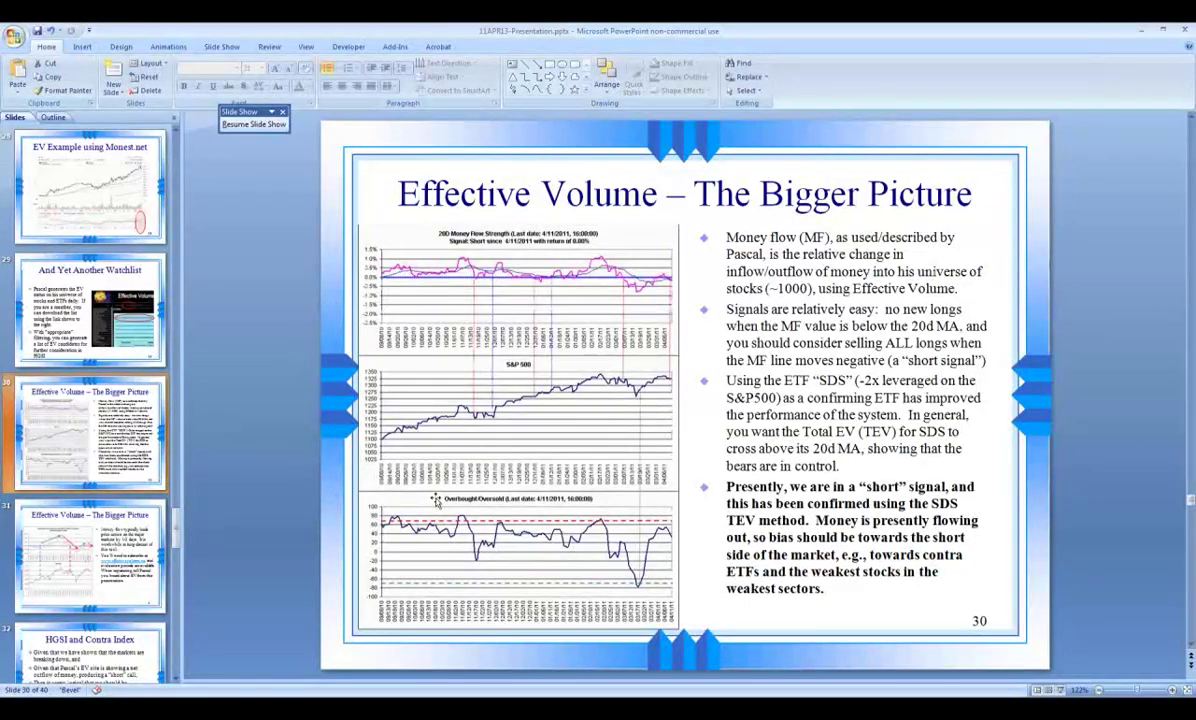
key(Page_Down)
click(253, 124)
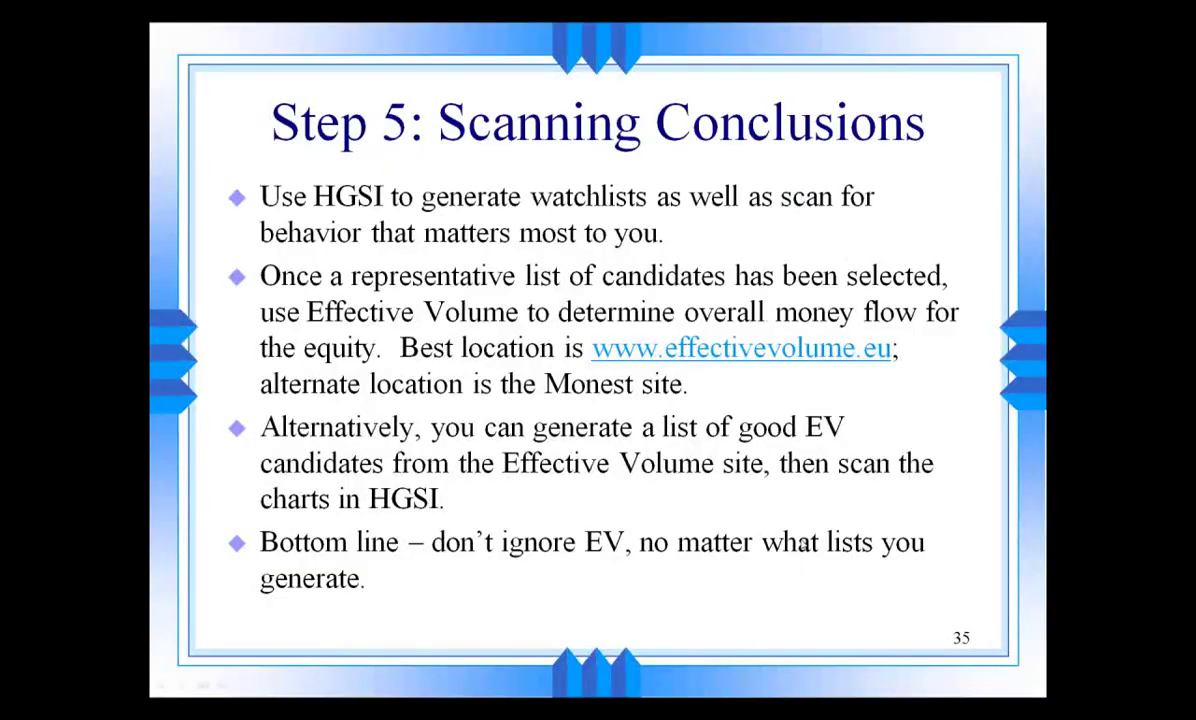